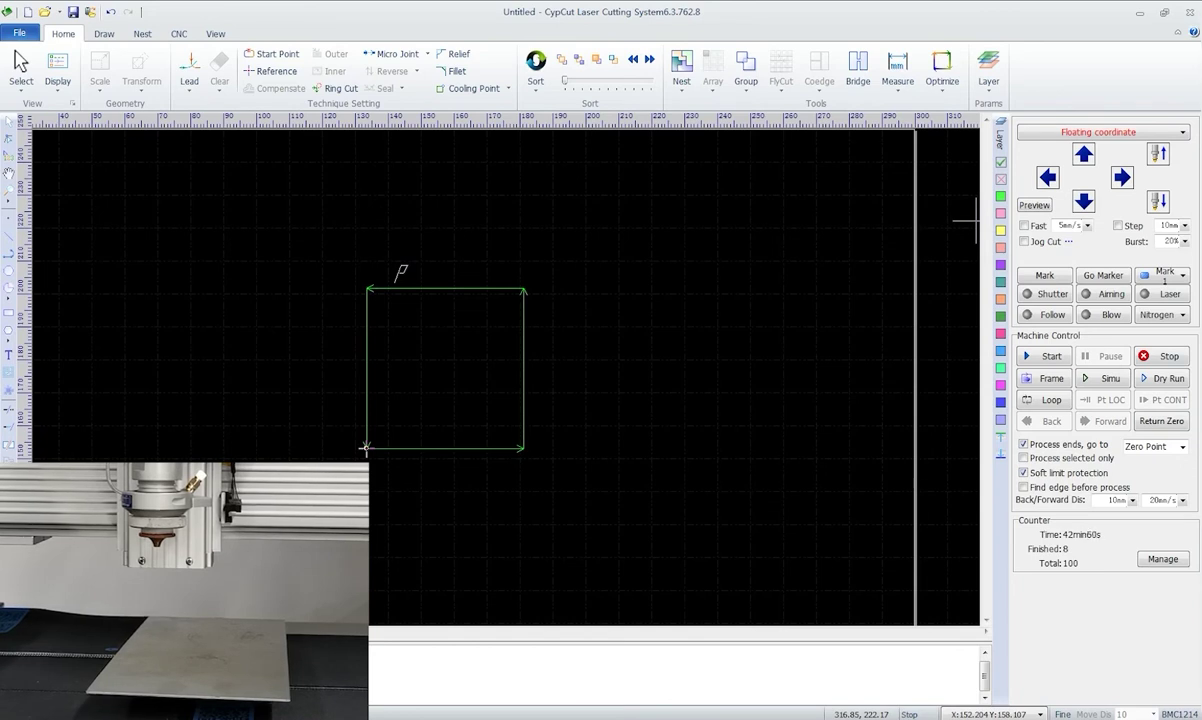
- Look over the available coordinate system options while keeping Floating coordinate active
click(1102, 132)
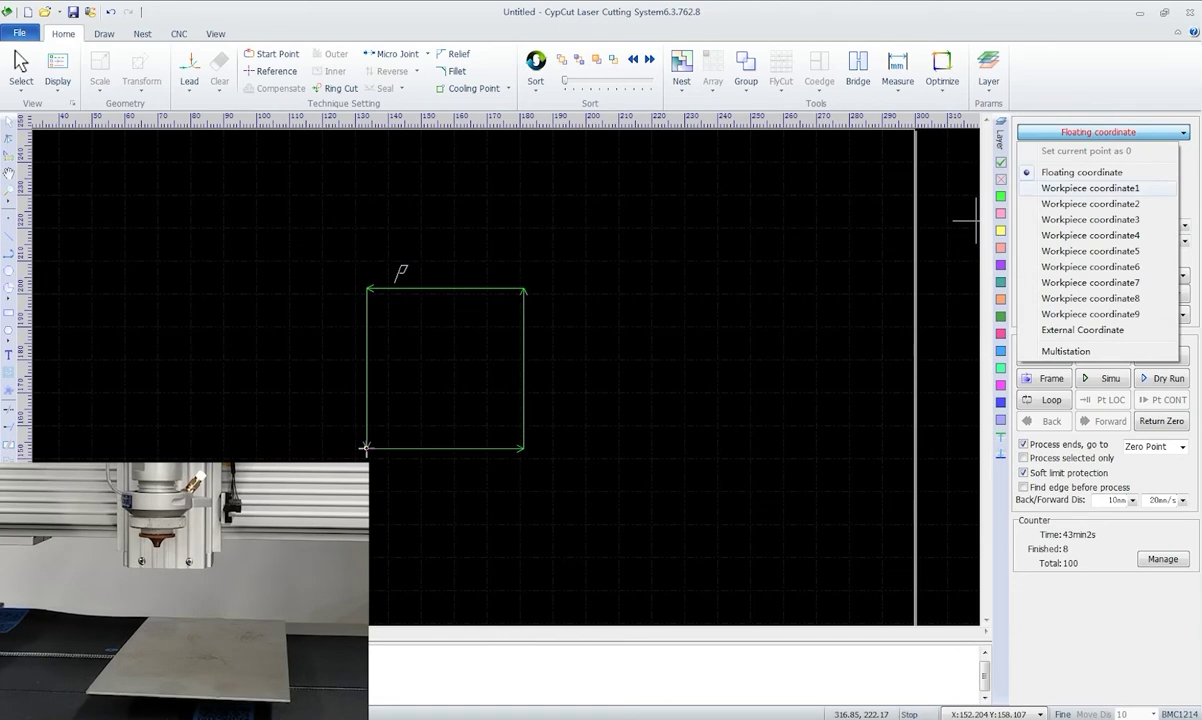
key(Escape)
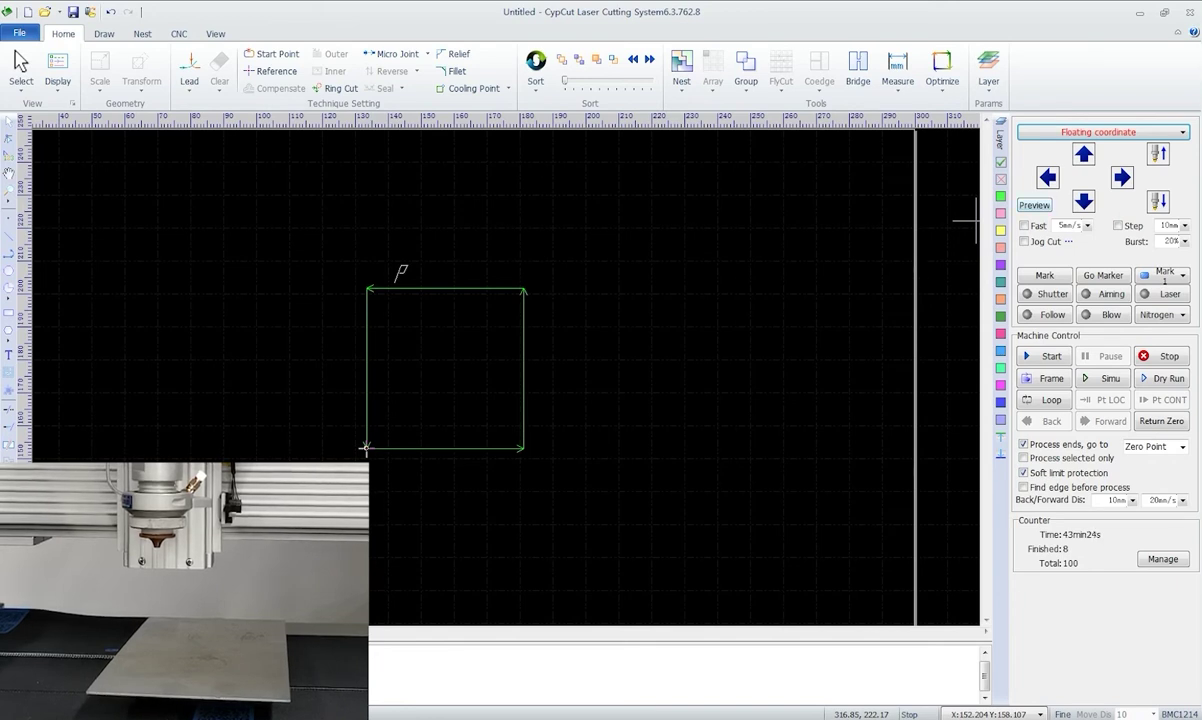
- Jog the laser head slowly, enable Fast jogging, and move the head to about X 150, Y 124
scroll(738, 320, down, 2)
middle_drag(668, 288, 630, 254)
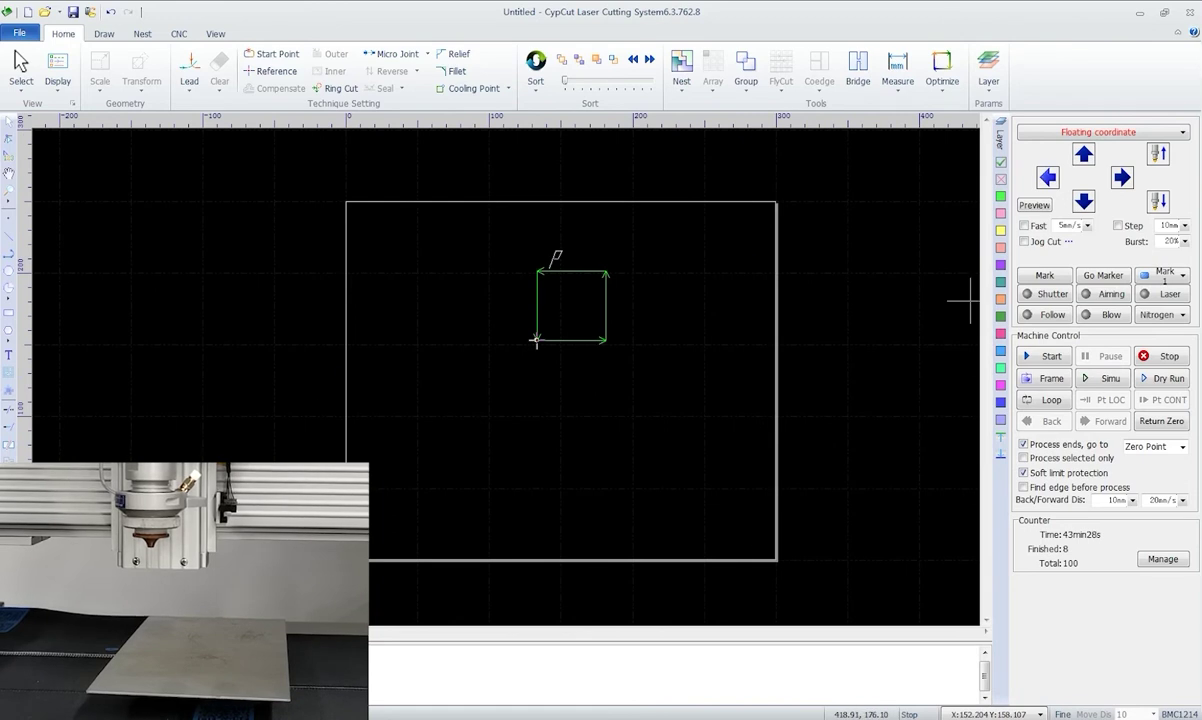
click(1047, 177)
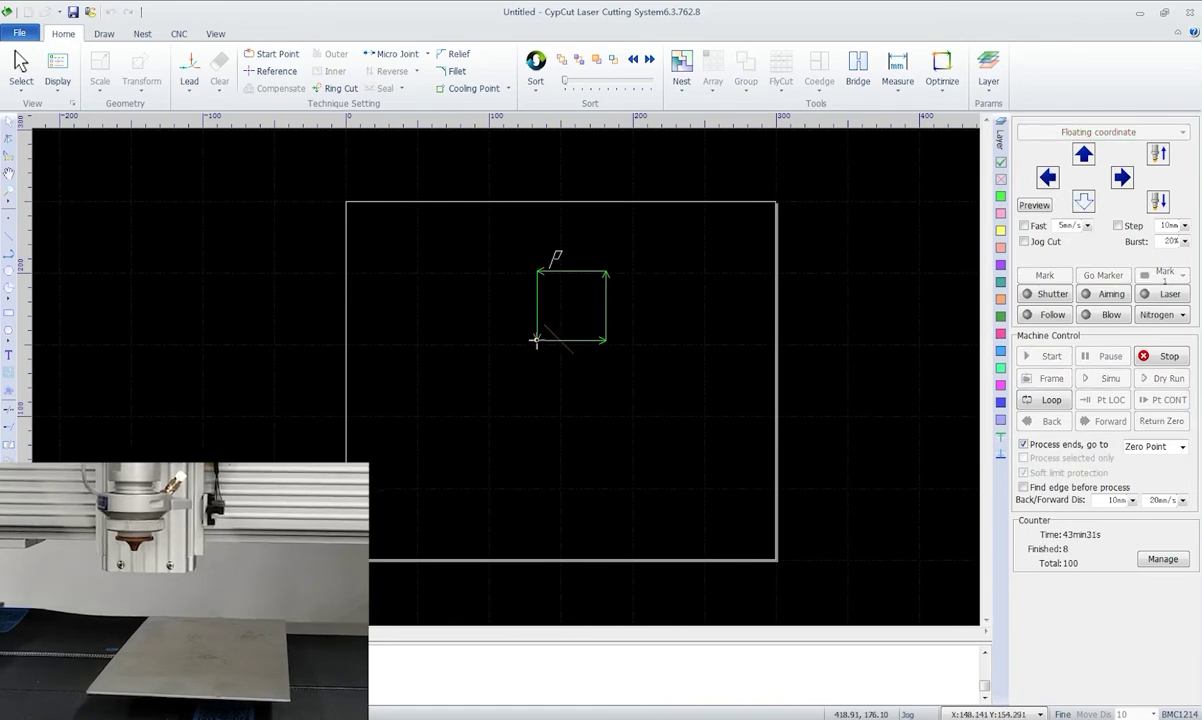
click(1024, 225)
click(1083, 201)
click(1047, 177)
click(1122, 177)
key(shift+Up)
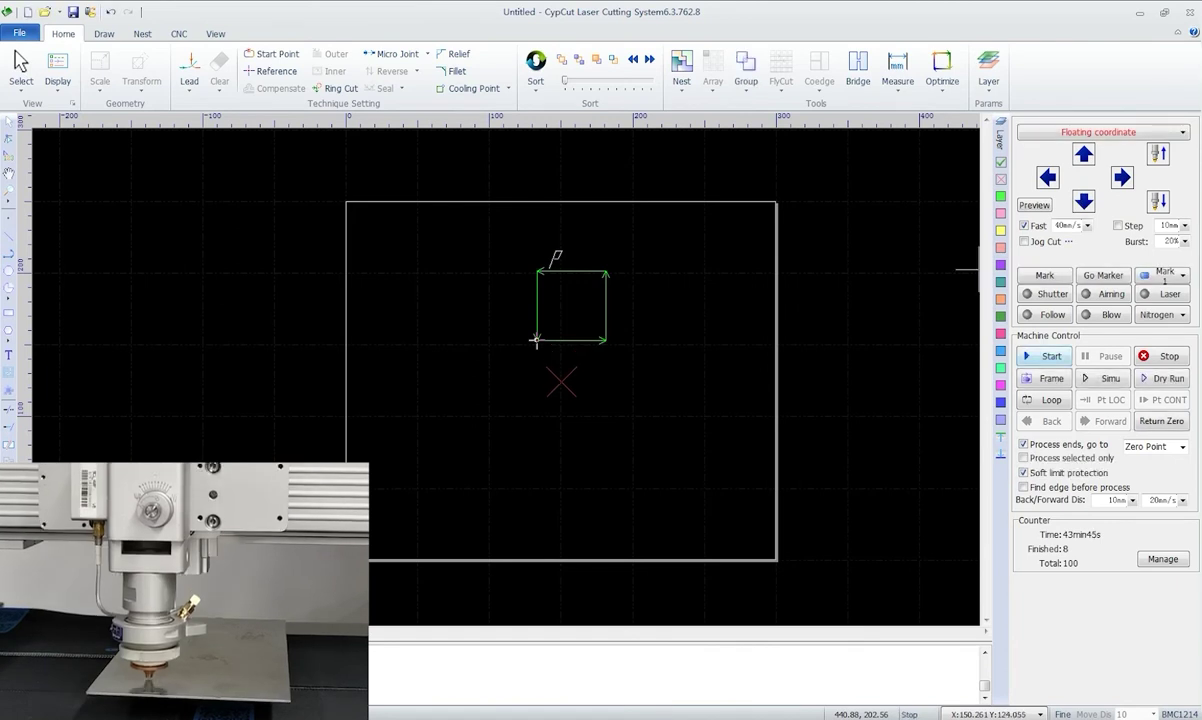
- Run the square's cutting job in floating coordinates, jog the head to about X 171, Y 184, and run it again
click(1043, 356)
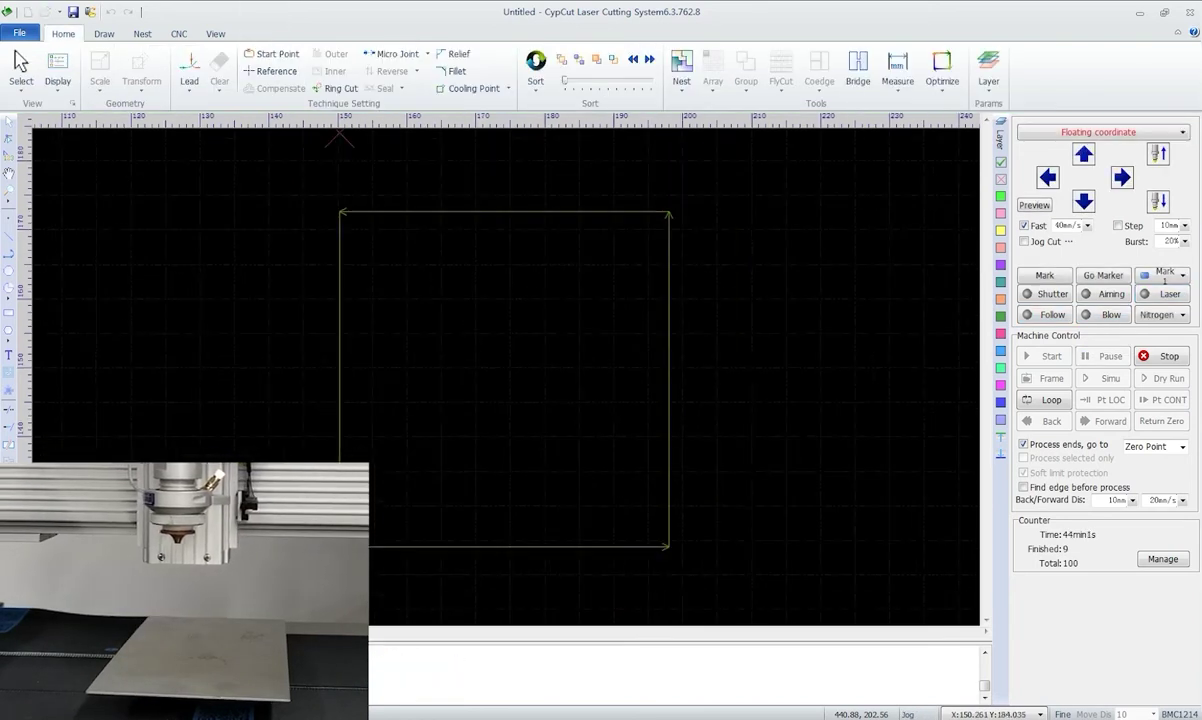
click(1121, 177)
click(1043, 356)
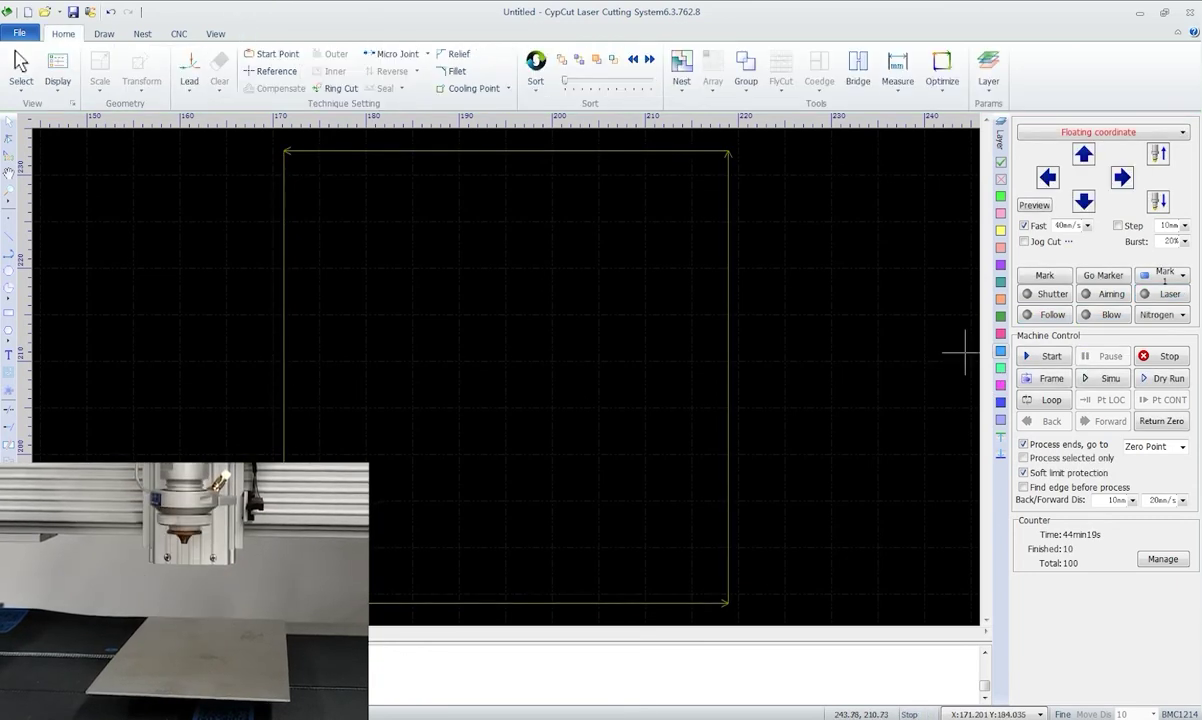
- Switch to Workpiece coordinate1 and set the current head position as its zero point
click(1098, 132)
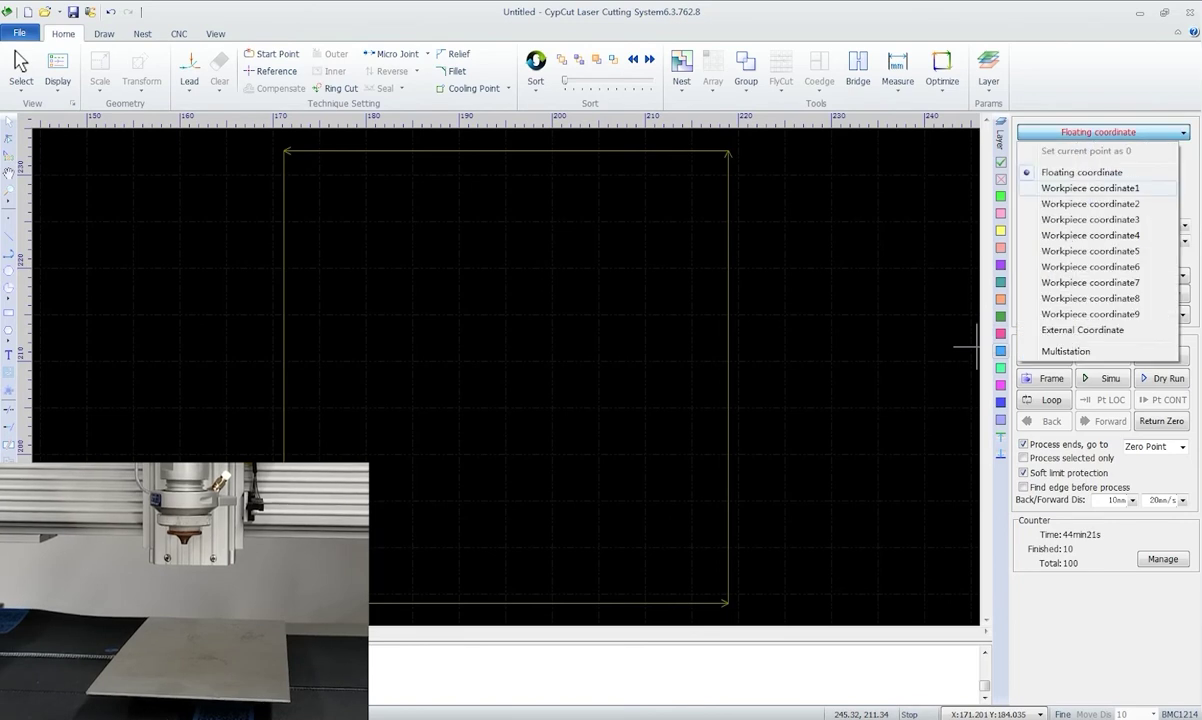
click(1095, 185)
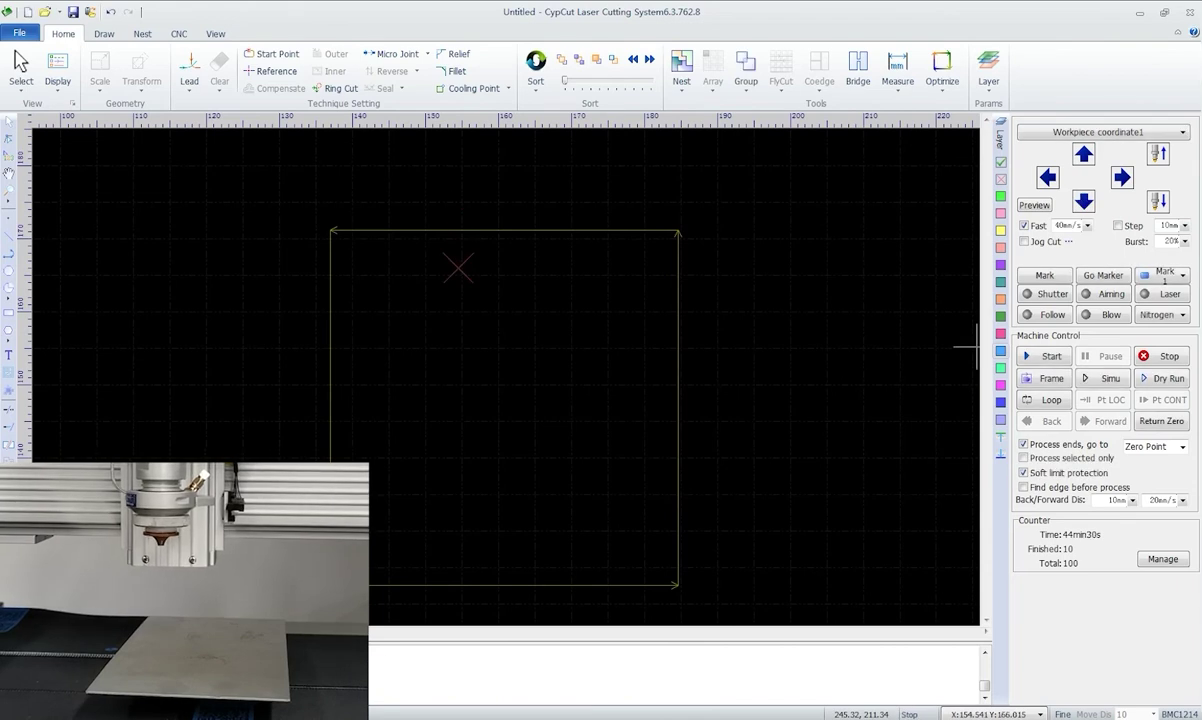
click(1102, 132)
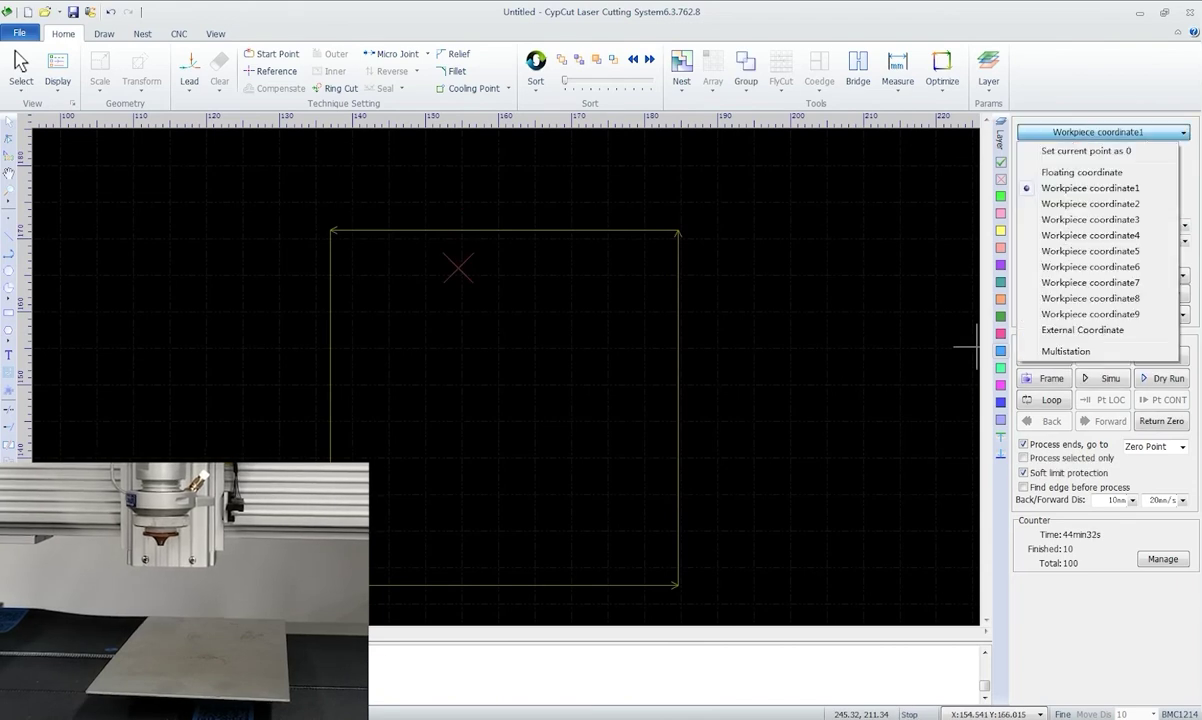
click(1086, 151)
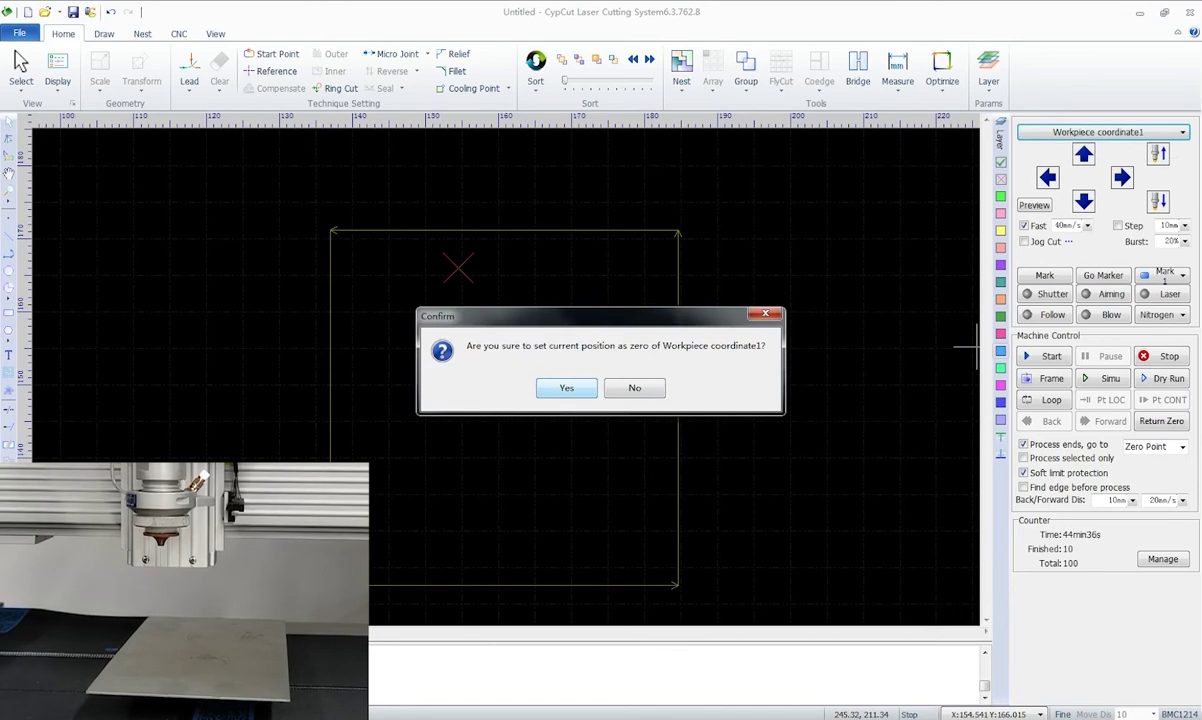
click(566, 388)
click(1100, 132)
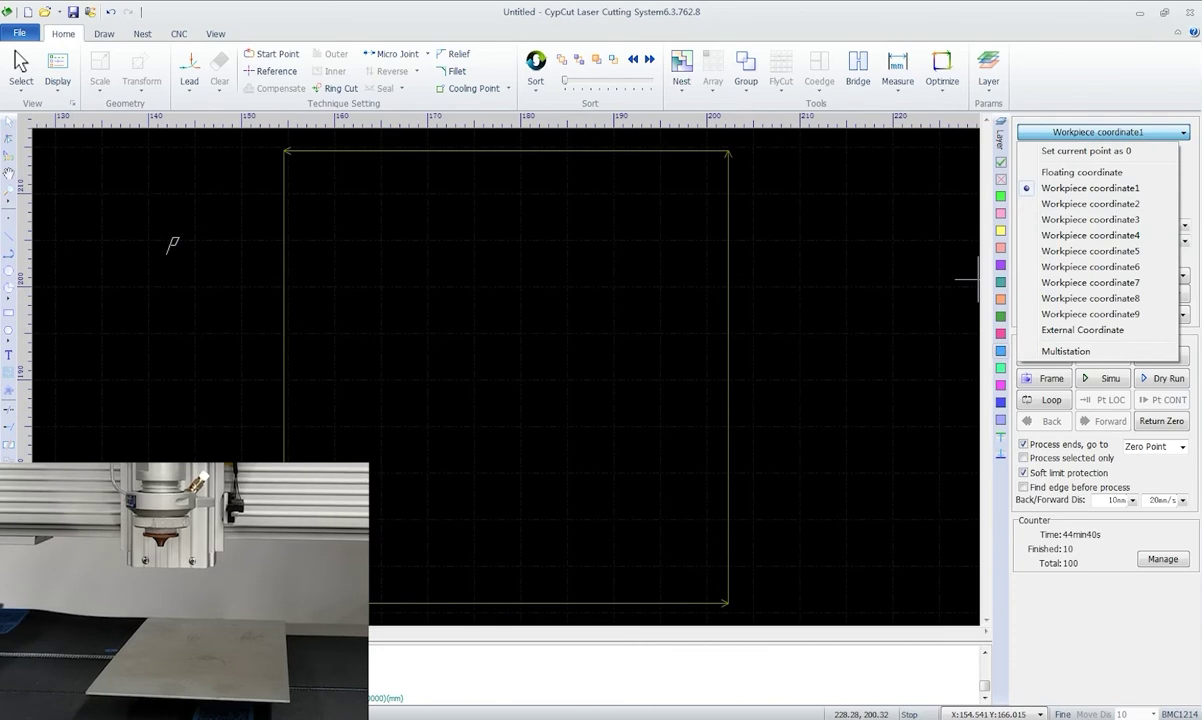
key(Escape)
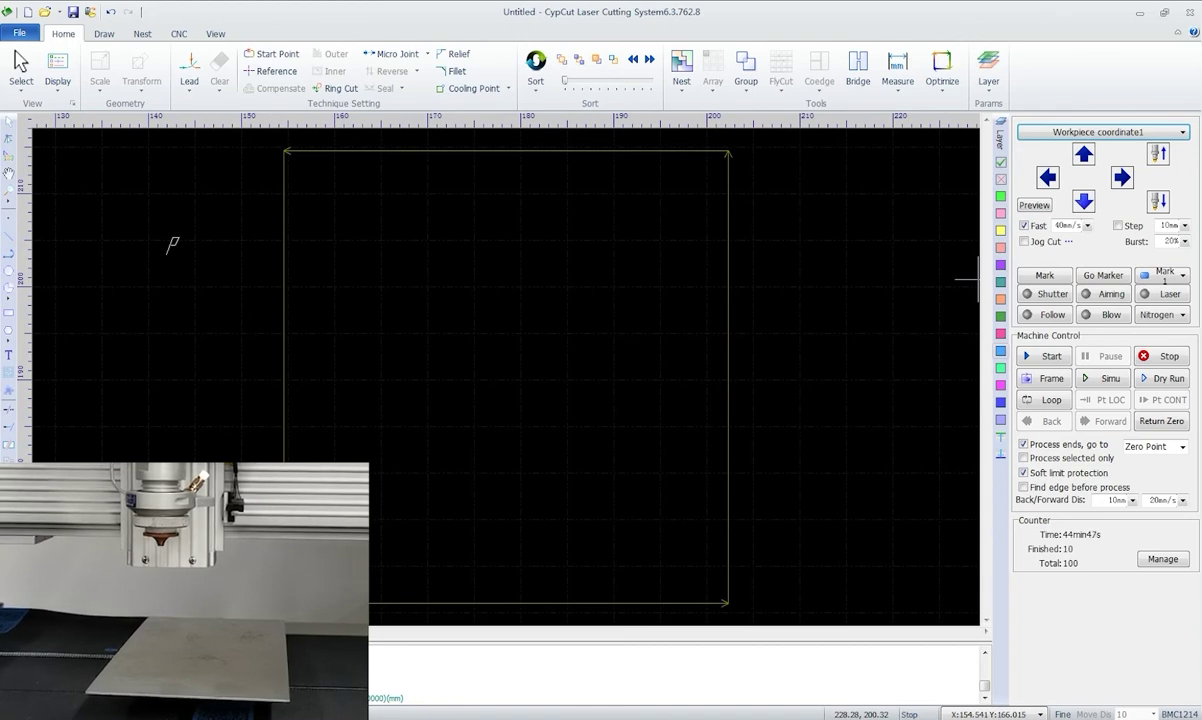
- Jog the head along Y to about Y 118 and run the square's job from the Workpiece coordinate1 zero
scroll(396, 464, down, 3)
scroll(396, 464, down, 1)
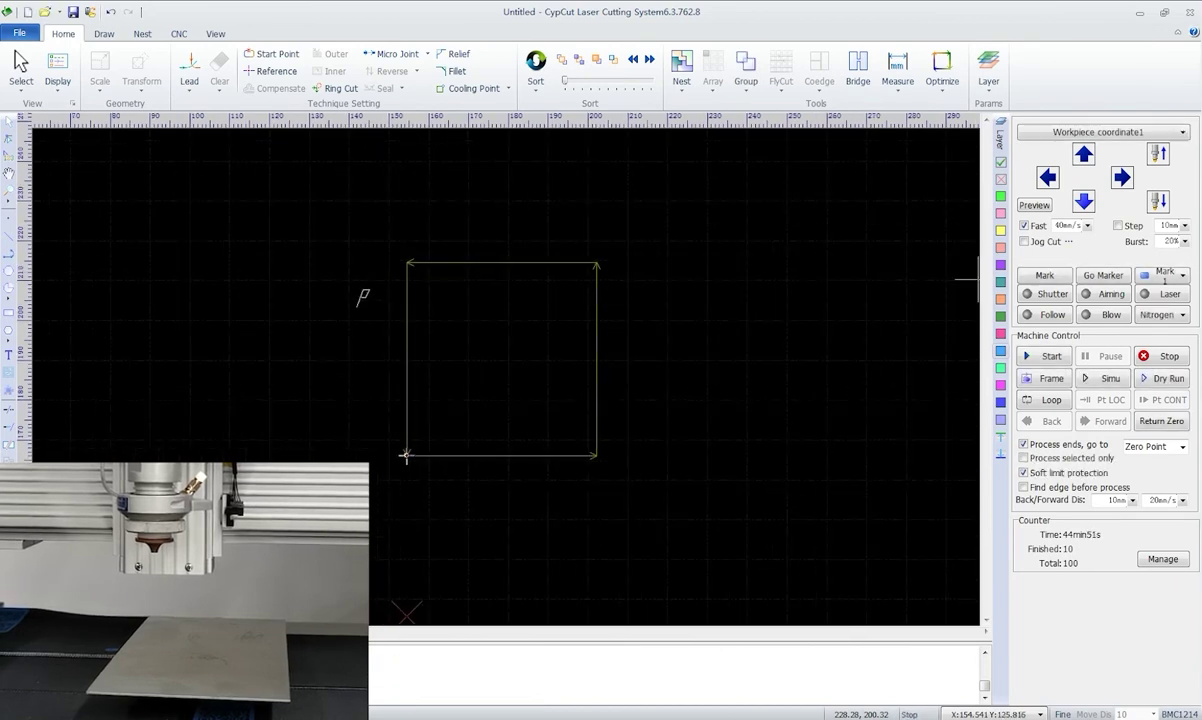
scroll(405, 457, down, 1)
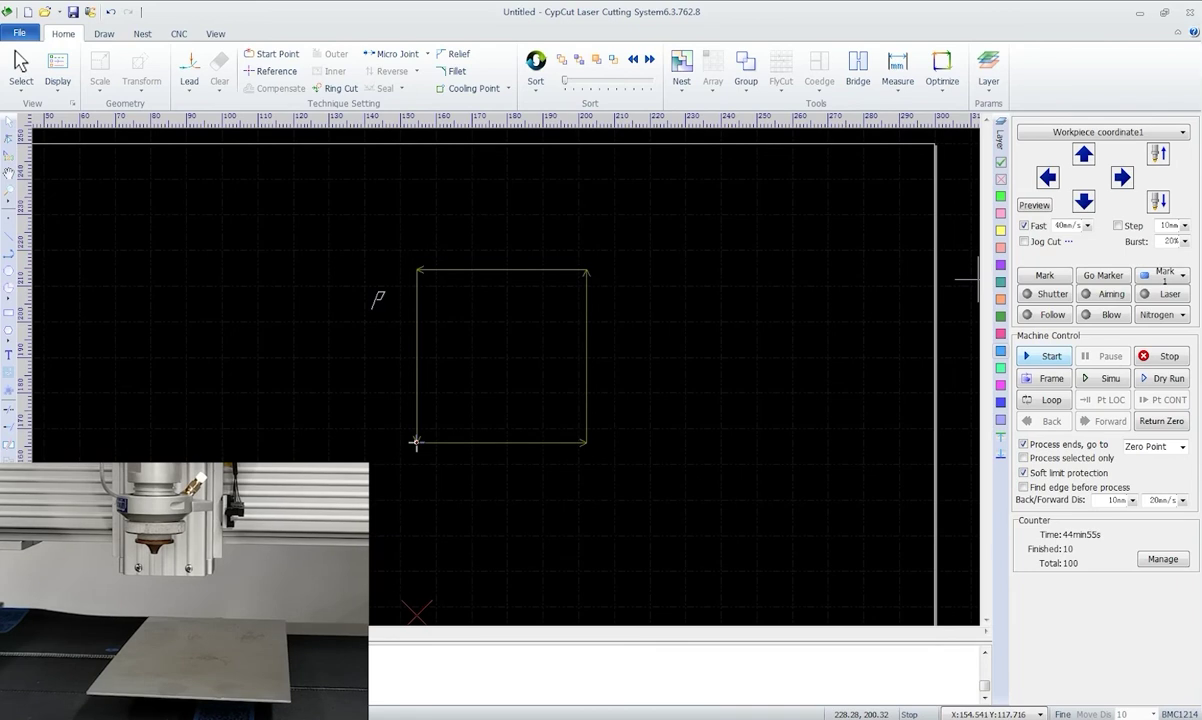
click(1043, 356)
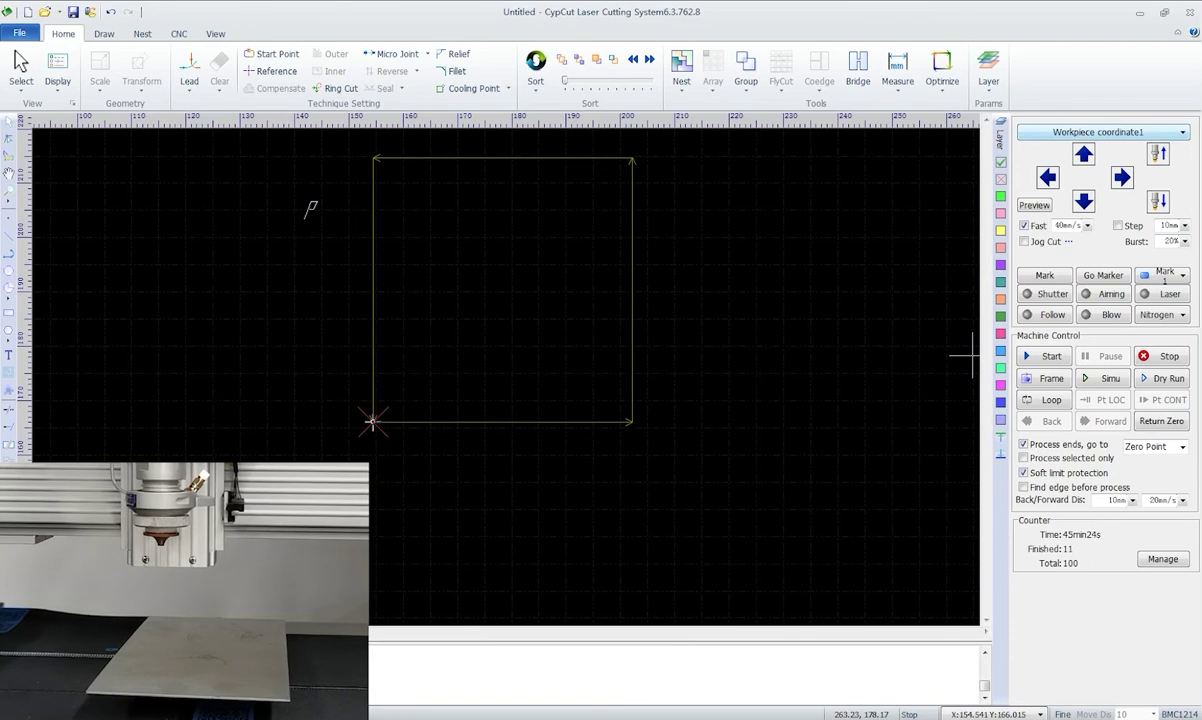
- Switch back to Floating coordinate and jog the head back and forth along X at slow and fast speeds
click(1102, 132)
click(1085, 172)
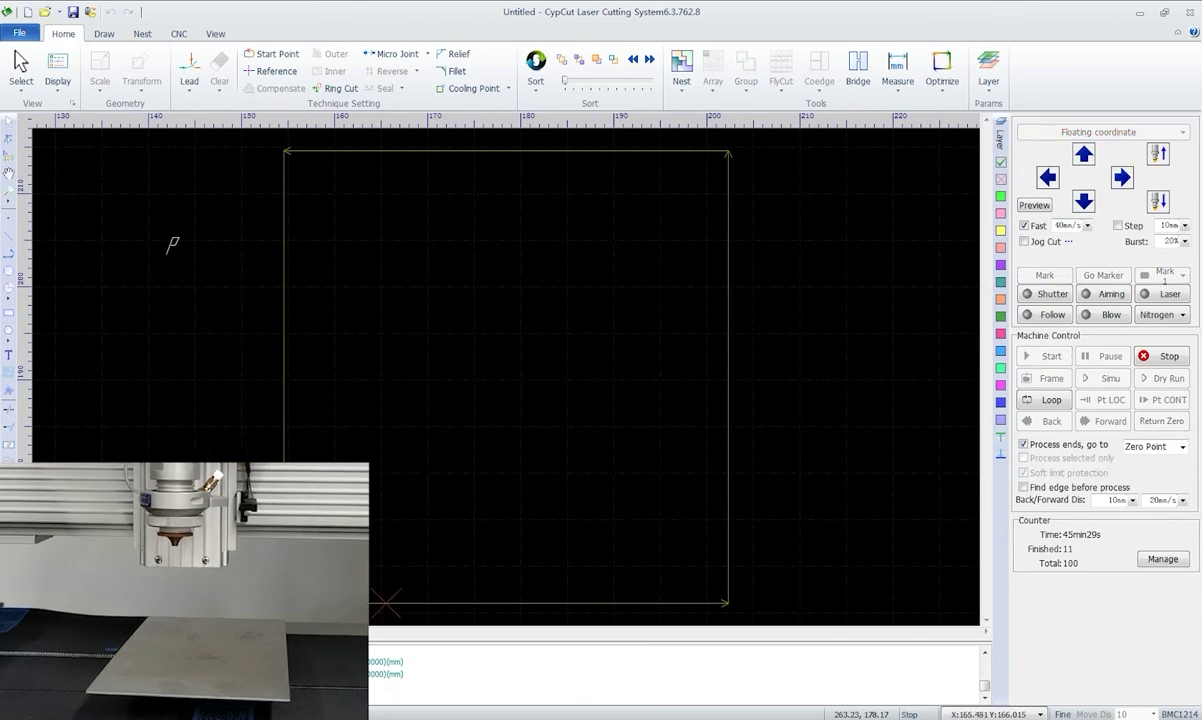
key(Left)
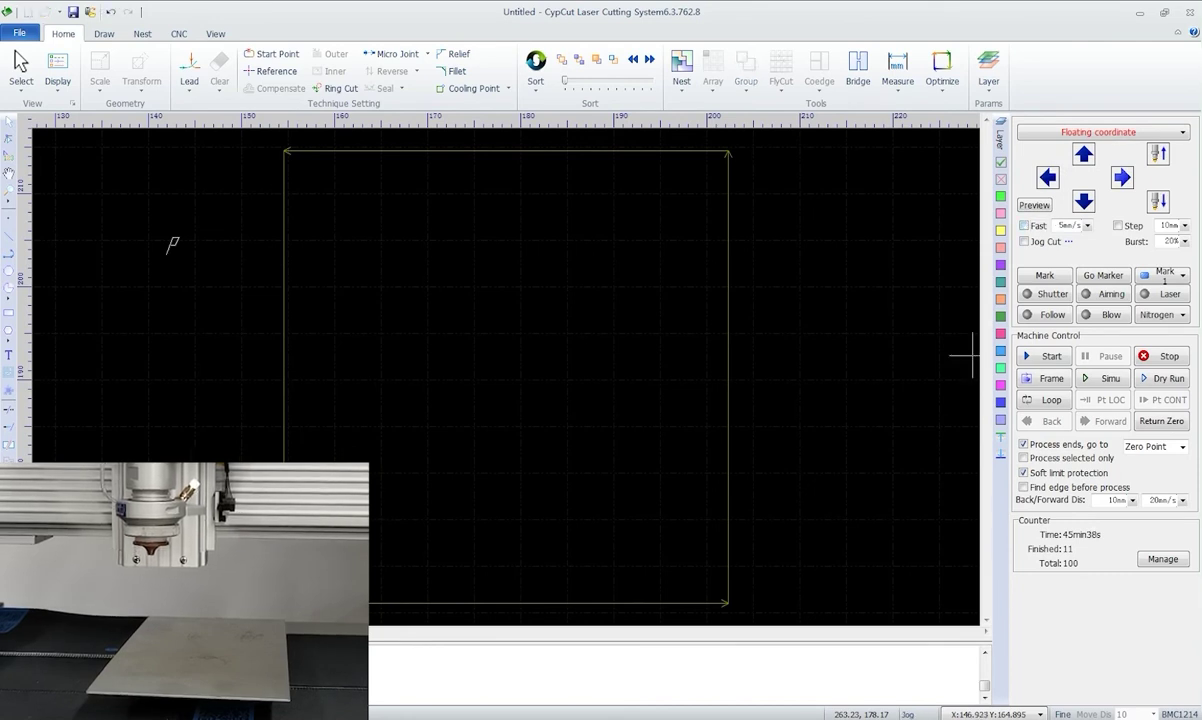
key(Right)
key(shift+Left)
key(shift+Right)
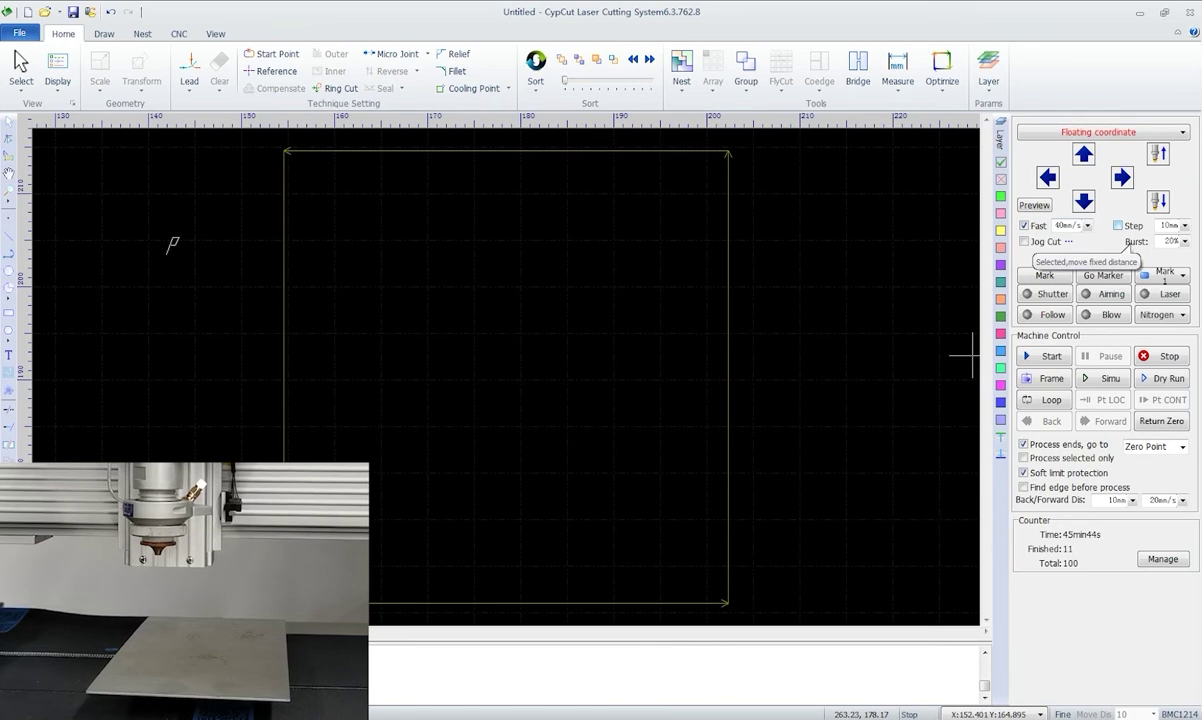
- Enable Step jogging with a 10 mm distance and move the head in fixed steps along X and Y
click(1120, 226)
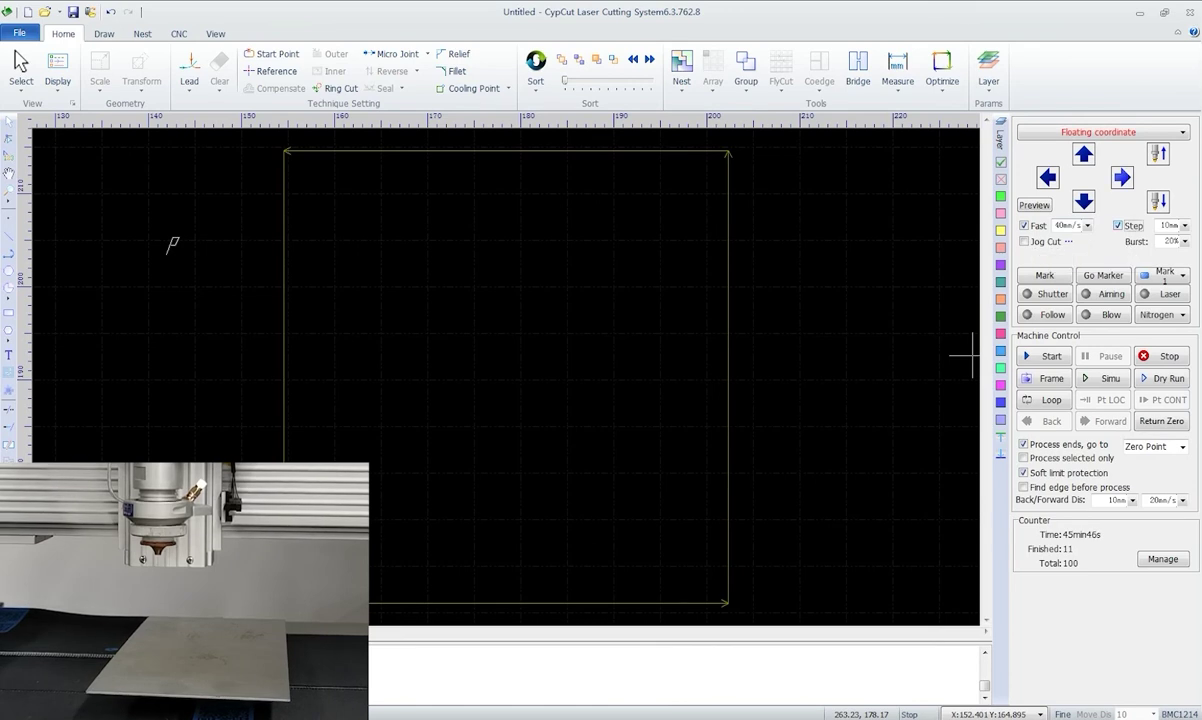
key(Left)
key(Right)
key(Up)
key(Down)
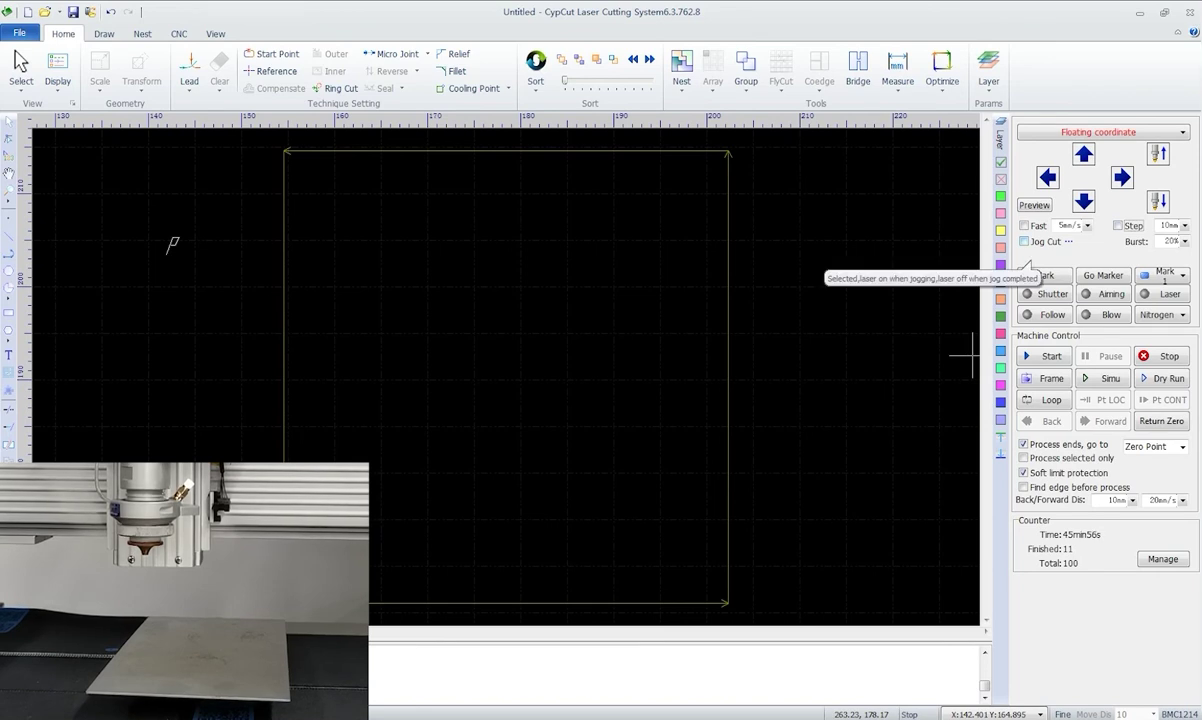
- Try the Jog Cut option, jog the head in the positive X direction, and review the jog layer parameters
click(1024, 242)
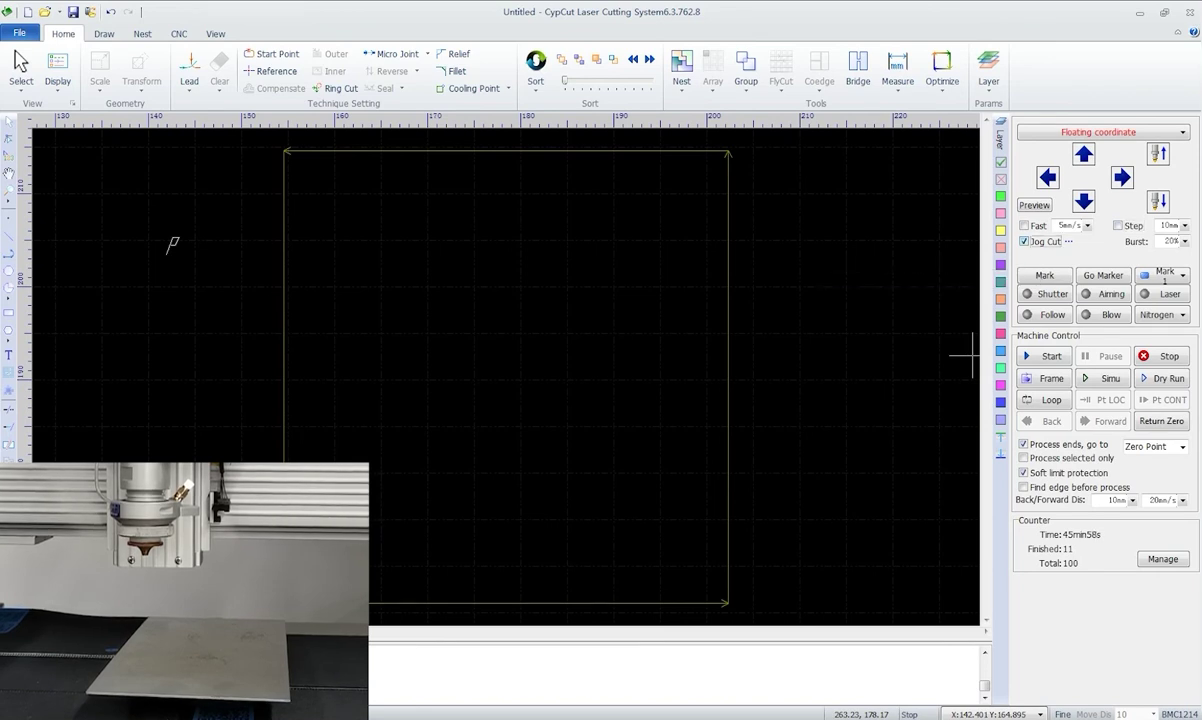
click(1122, 177)
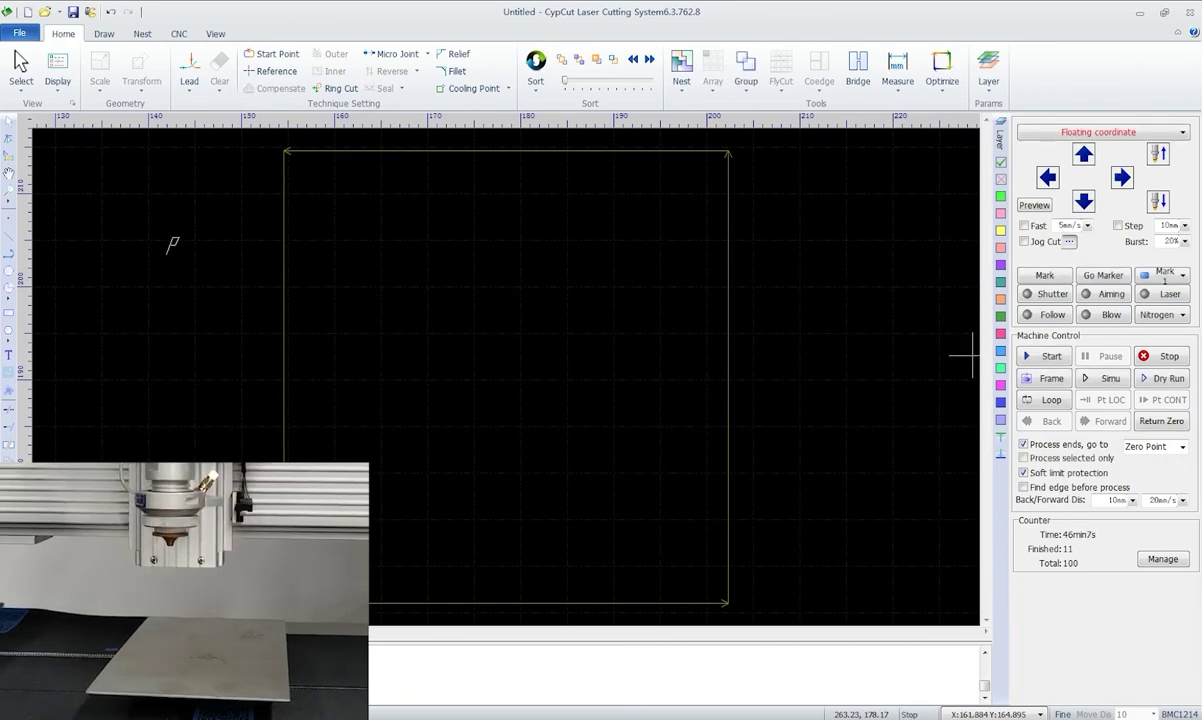
click(1069, 241)
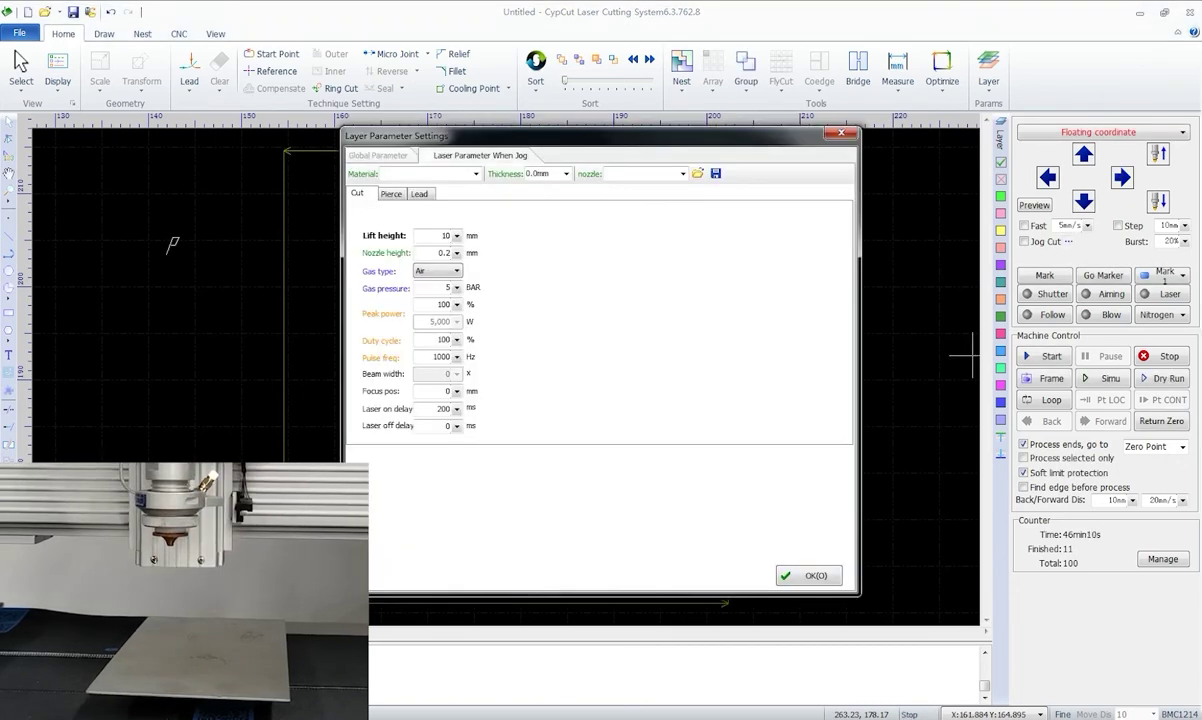
click(808, 575)
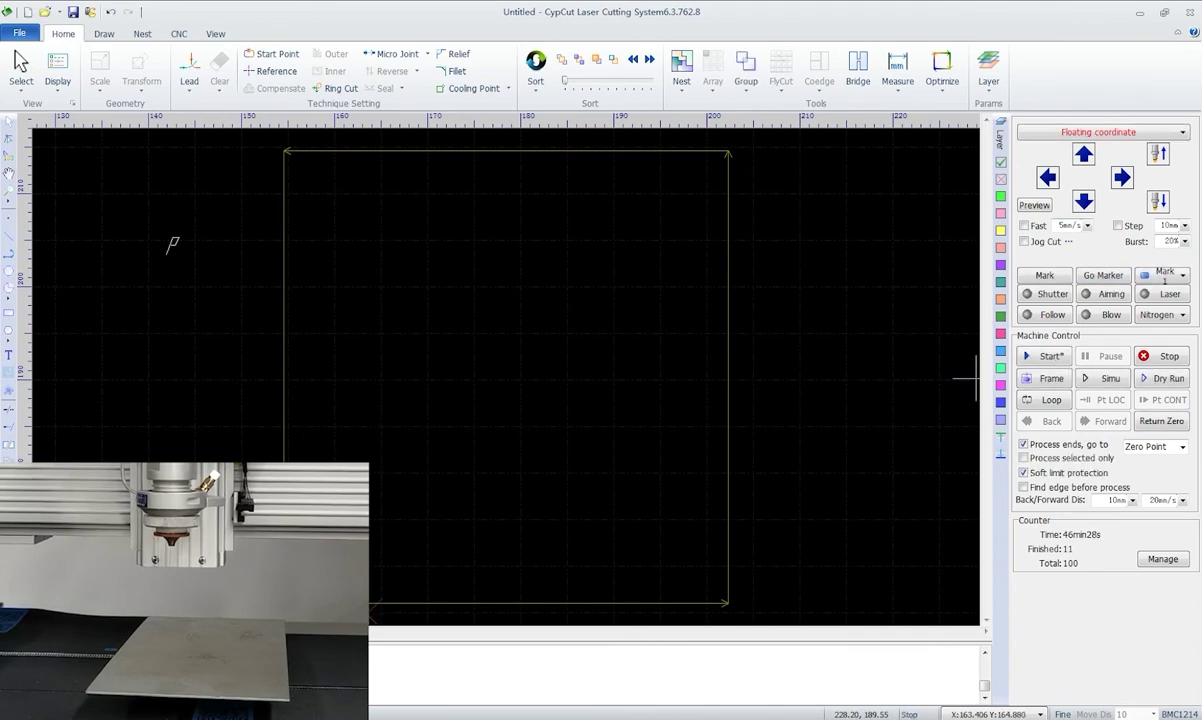
- Mark the head position at about X 163, Y 135 as Mark 1, jog the head away, and return it to the marker
scroll(496, 336, down, 2)
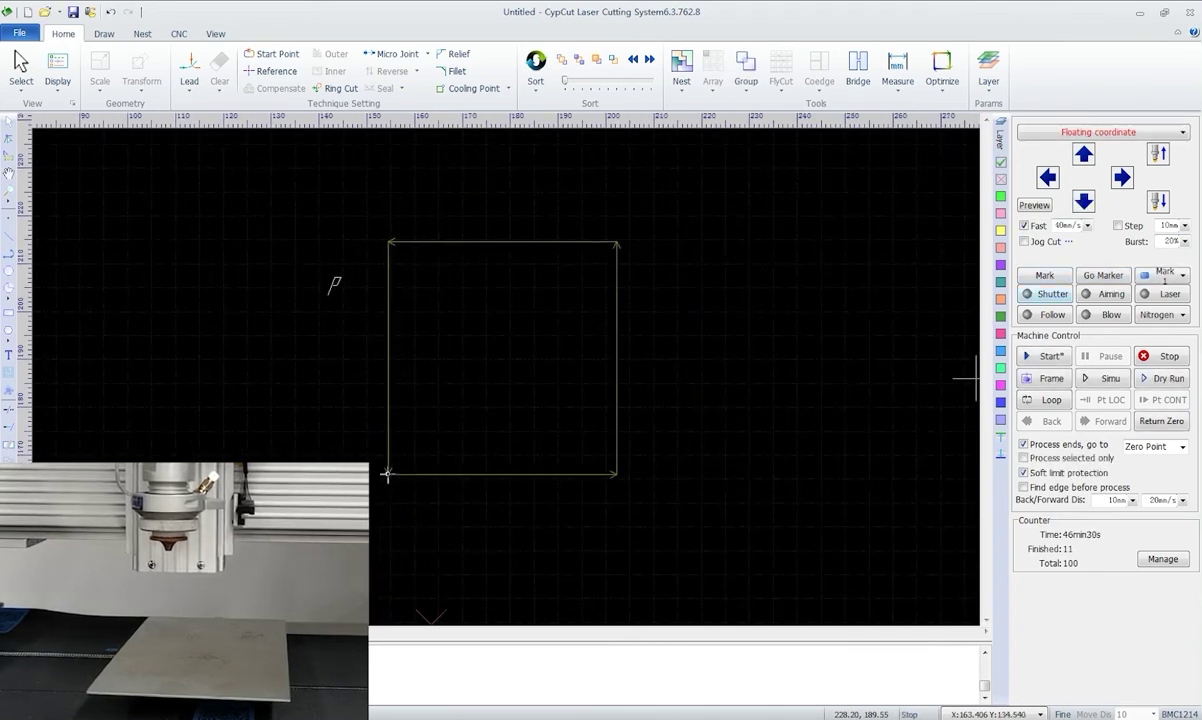
scroll(387, 474, up, 2)
scroll(480, 475, down, 5)
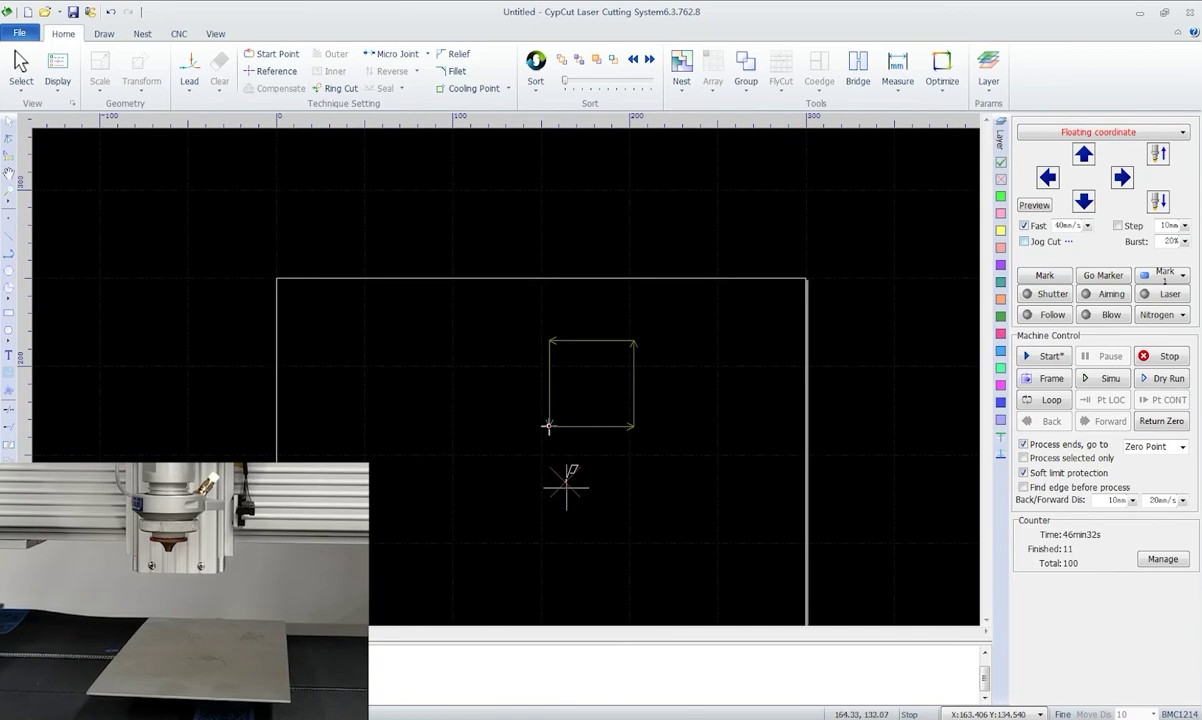
click(1083, 154)
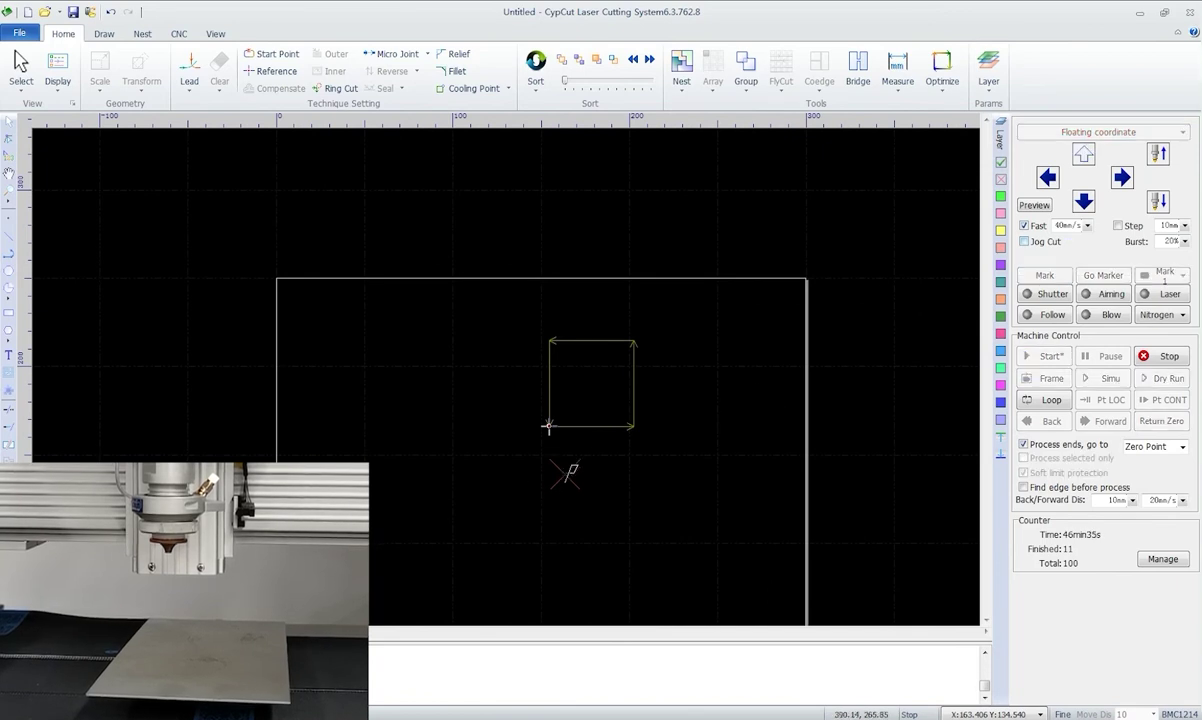
click(1047, 177)
click(1083, 154)
click(1103, 275)
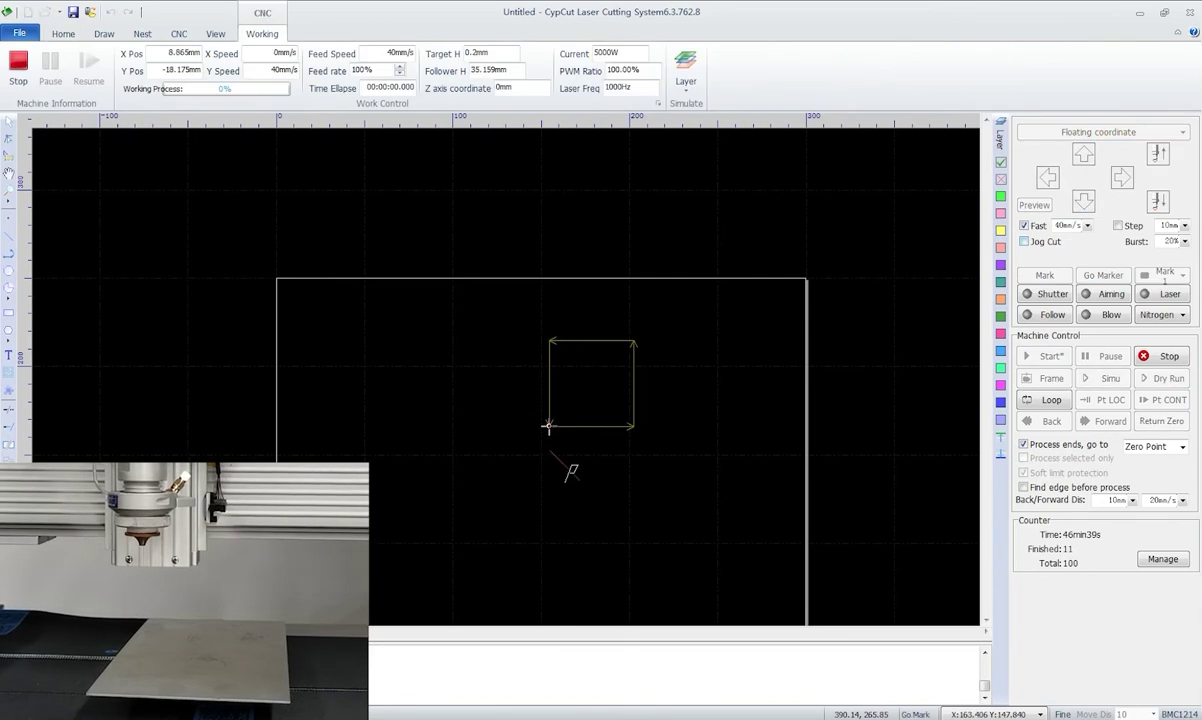
- Look over the marker options, including Marked Zero, Maintenance Pos and Mark 1 to Mark 6
middle_drag(636, 457, 655, 353)
scroll(655, 353, down, 2)
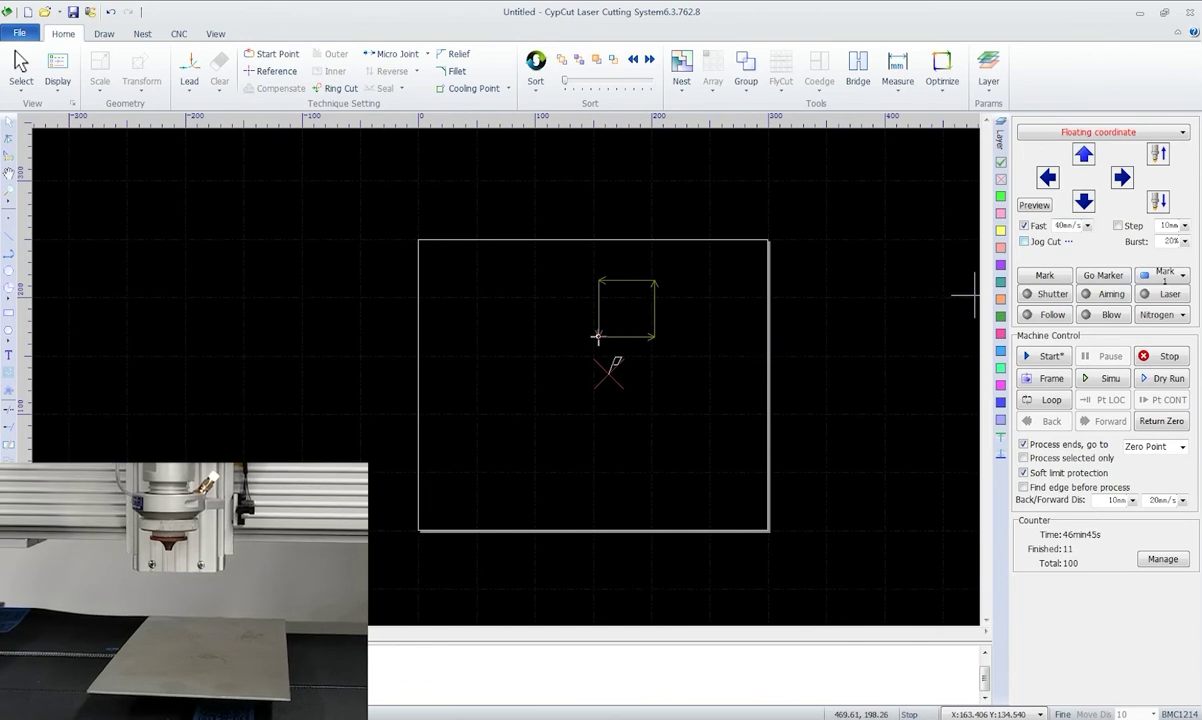
click(1183, 275)
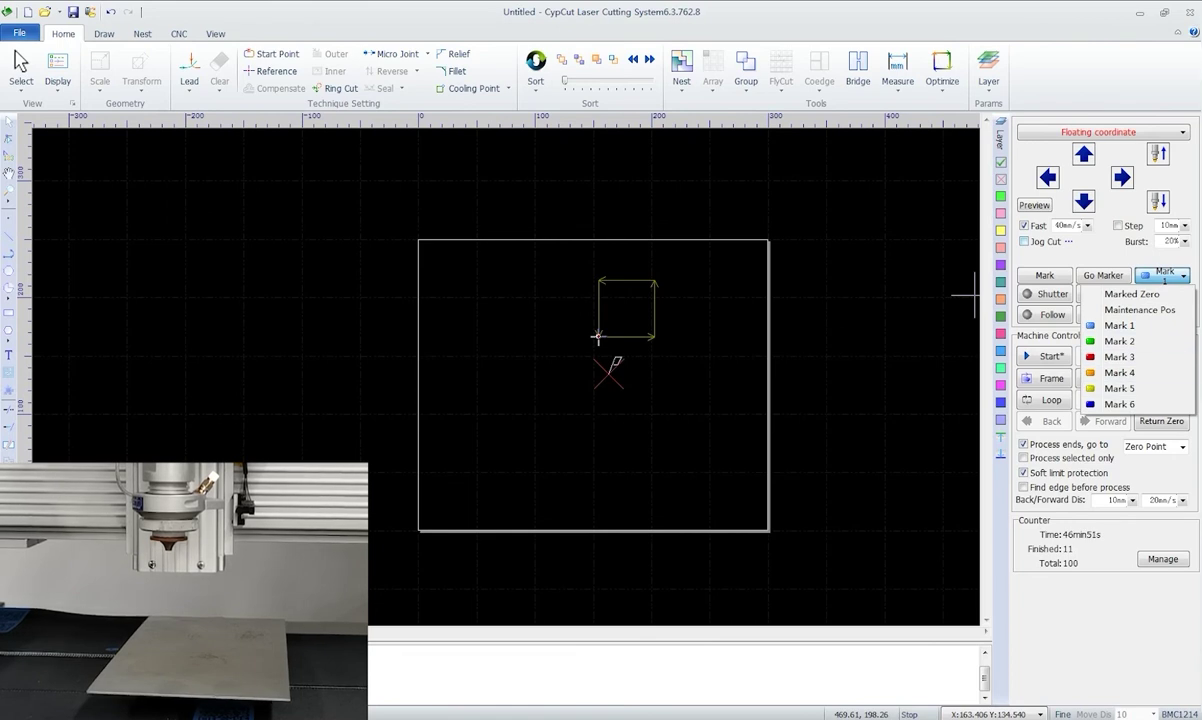
key(Escape)
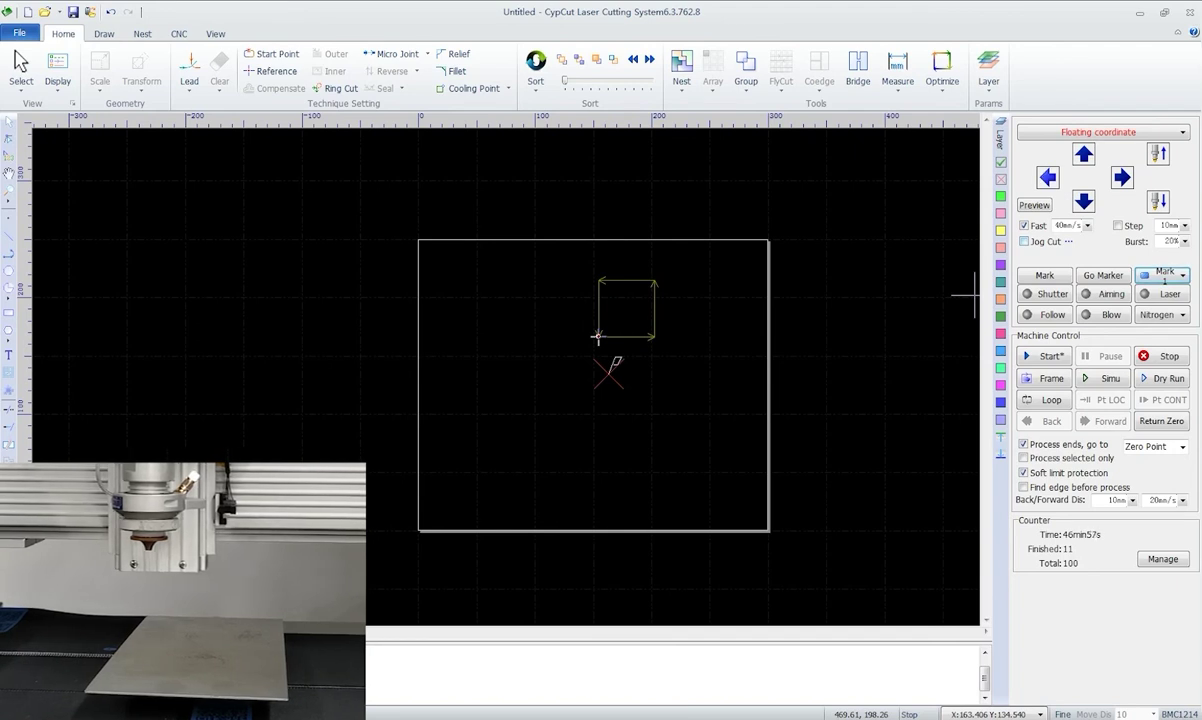
- Jog the head to about X 134, Y 124 and trace the square's outer bounds with Frame
click(1047, 177)
click(1083, 154)
click(1083, 201)
click(1043, 378)
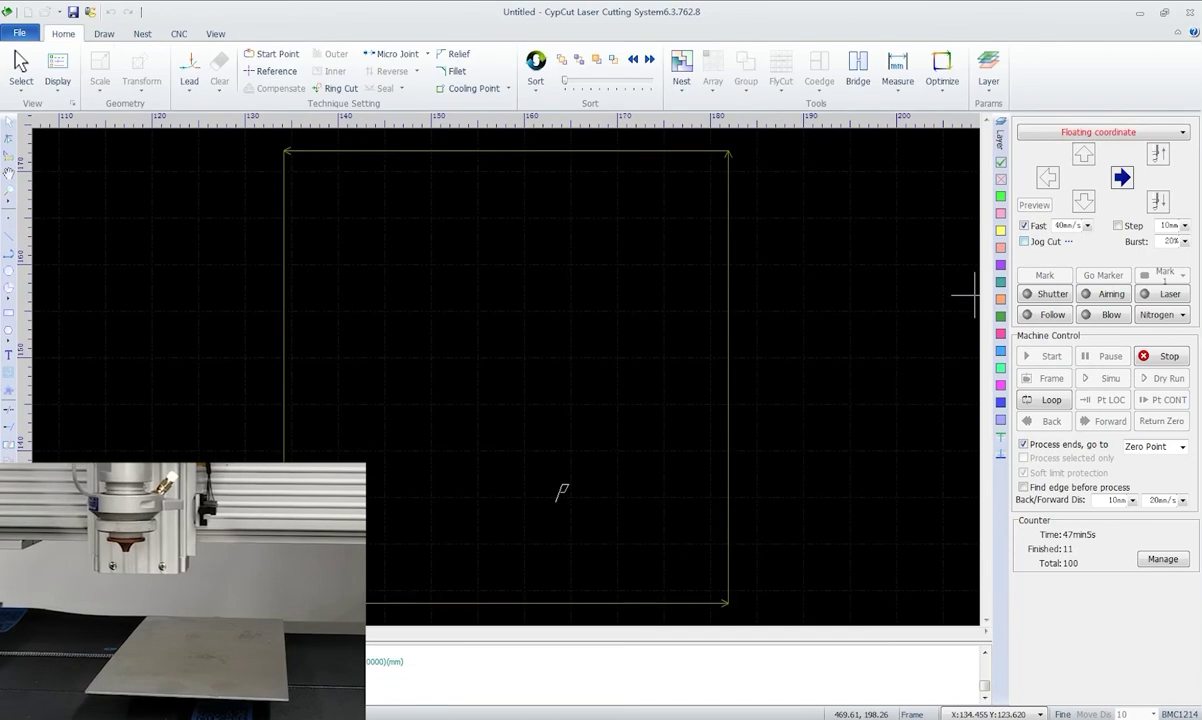
- Jog the head to about X 114, Y 153 and start the square's cutting job there
scroll(921, 288, down, 8)
click(1083, 154)
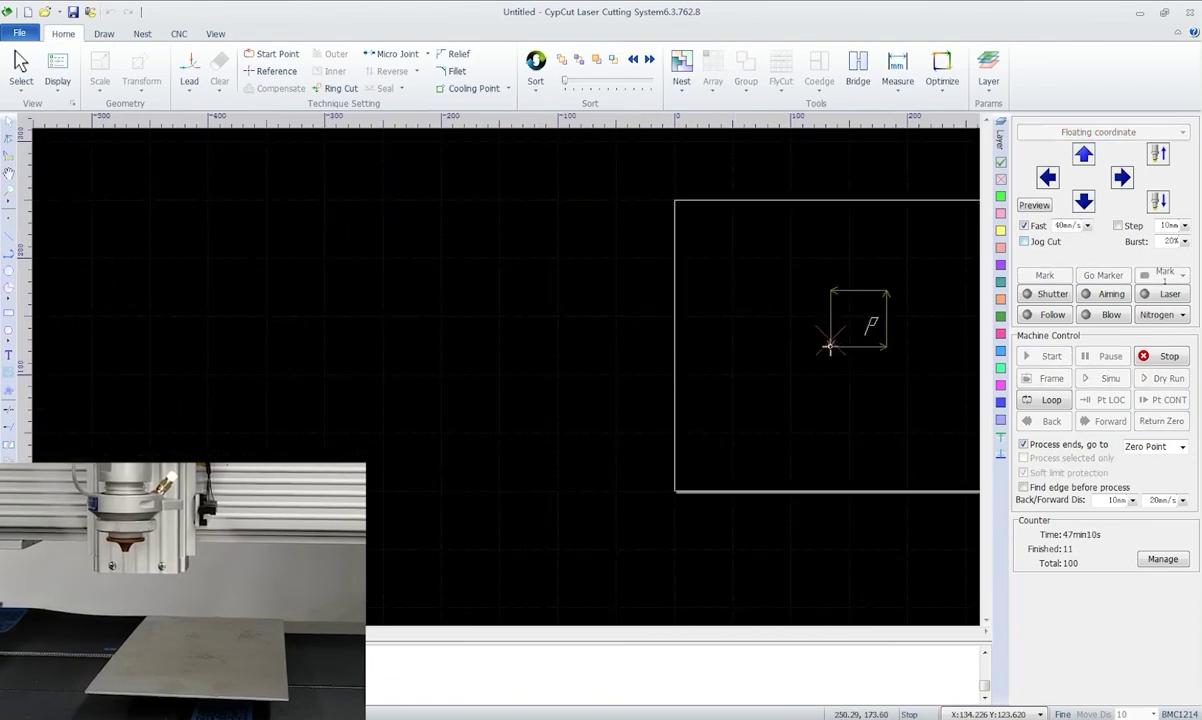
click(1047, 177)
click(1083, 154)
click(1083, 154)
click(1043, 356)
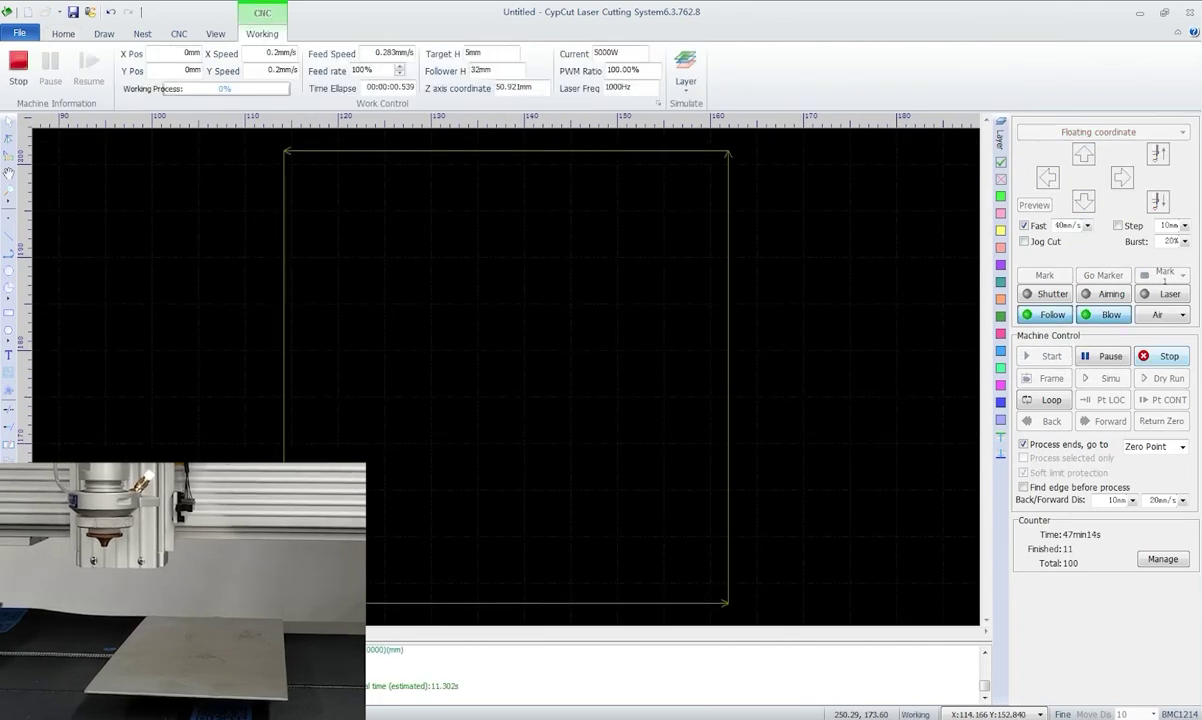
- Stop the square's cutting job and return the head to the Marked Zero marker
click(1160, 356)
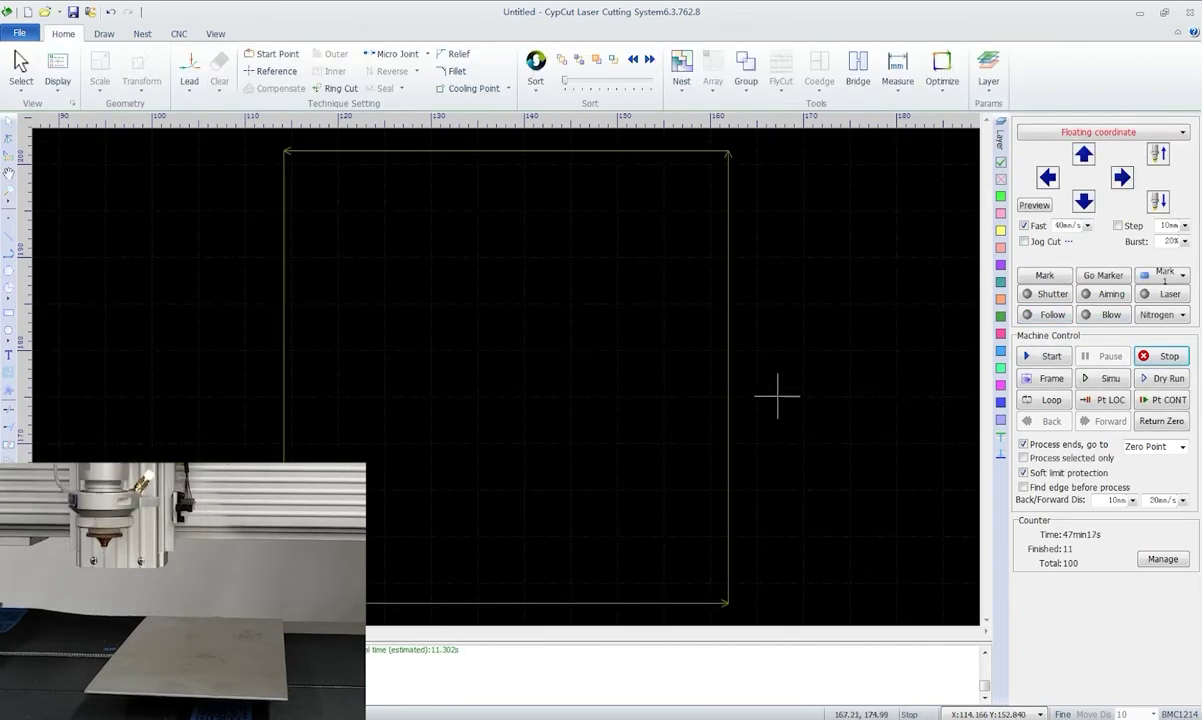
scroll(780, 394, down, 3)
click(1163, 275)
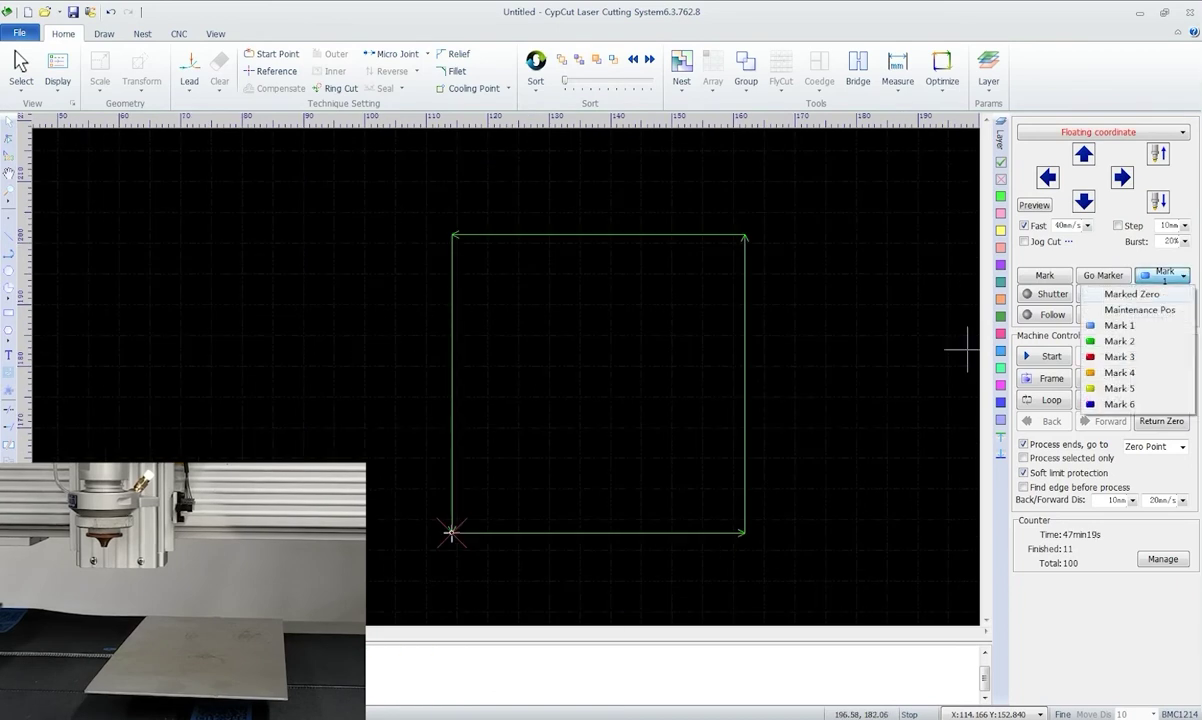
click(1131, 294)
scroll(777, 396, up, 1)
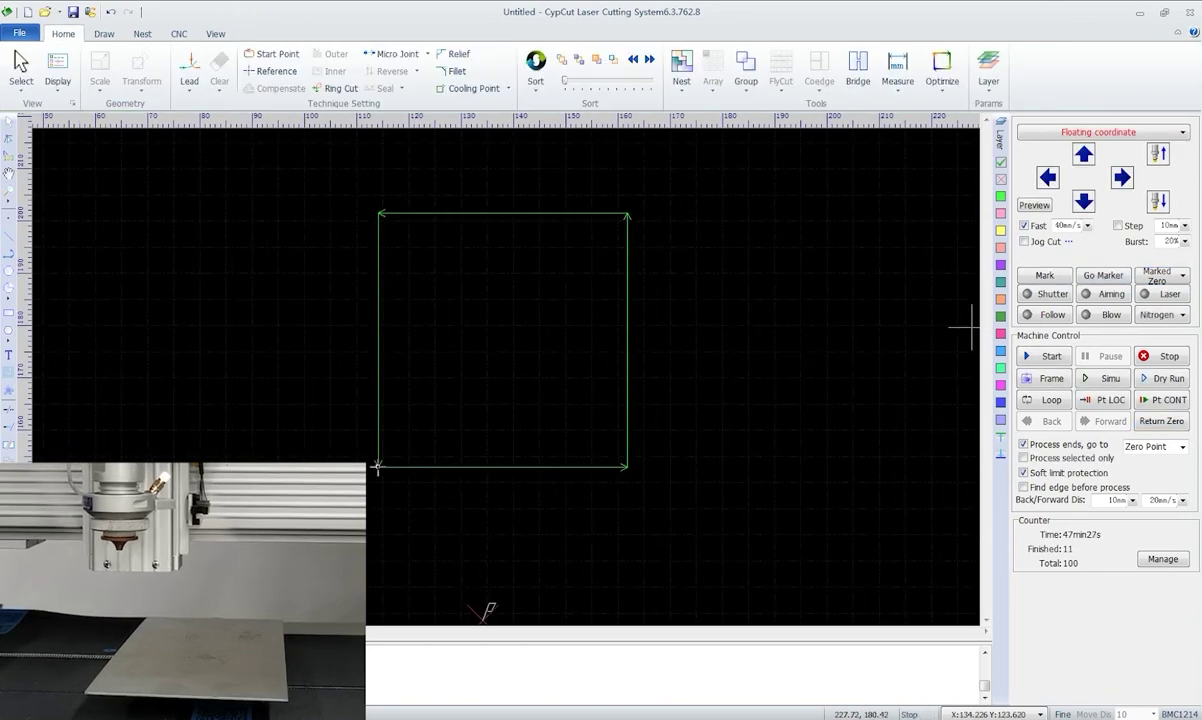
scroll(890, 350, down, 4)
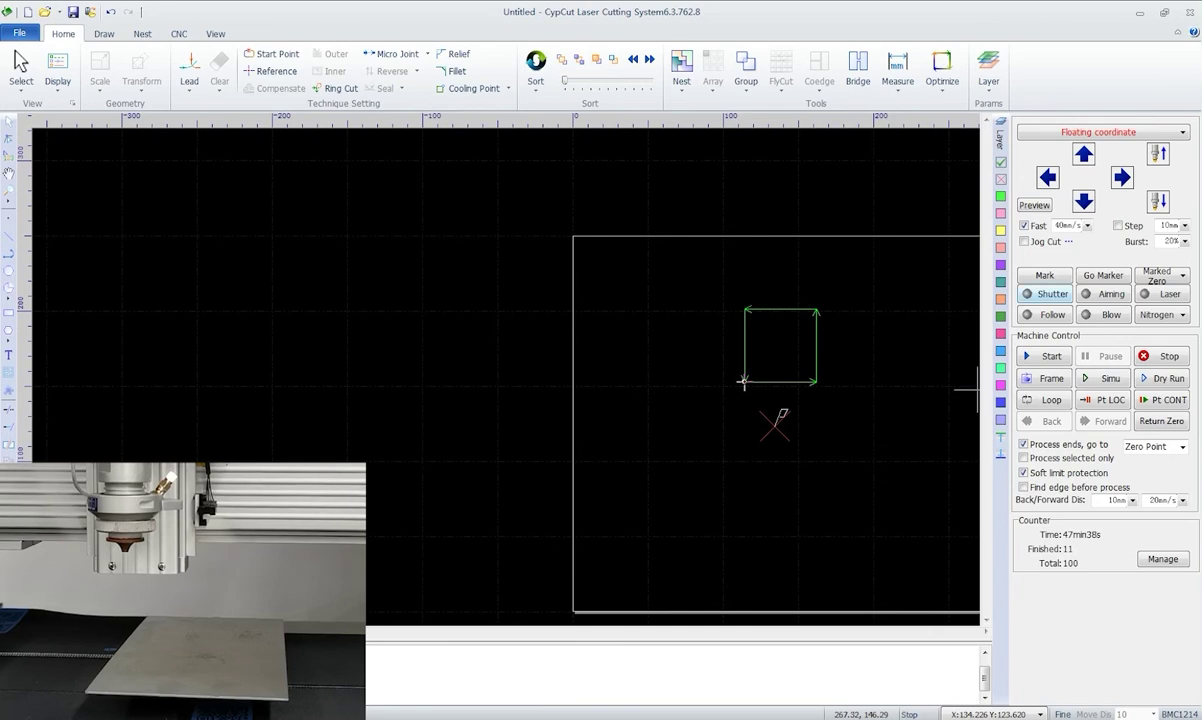
- Run the square's cutting job with the shutter on, pausing and resuming it along the square's edges
click(1045, 294)
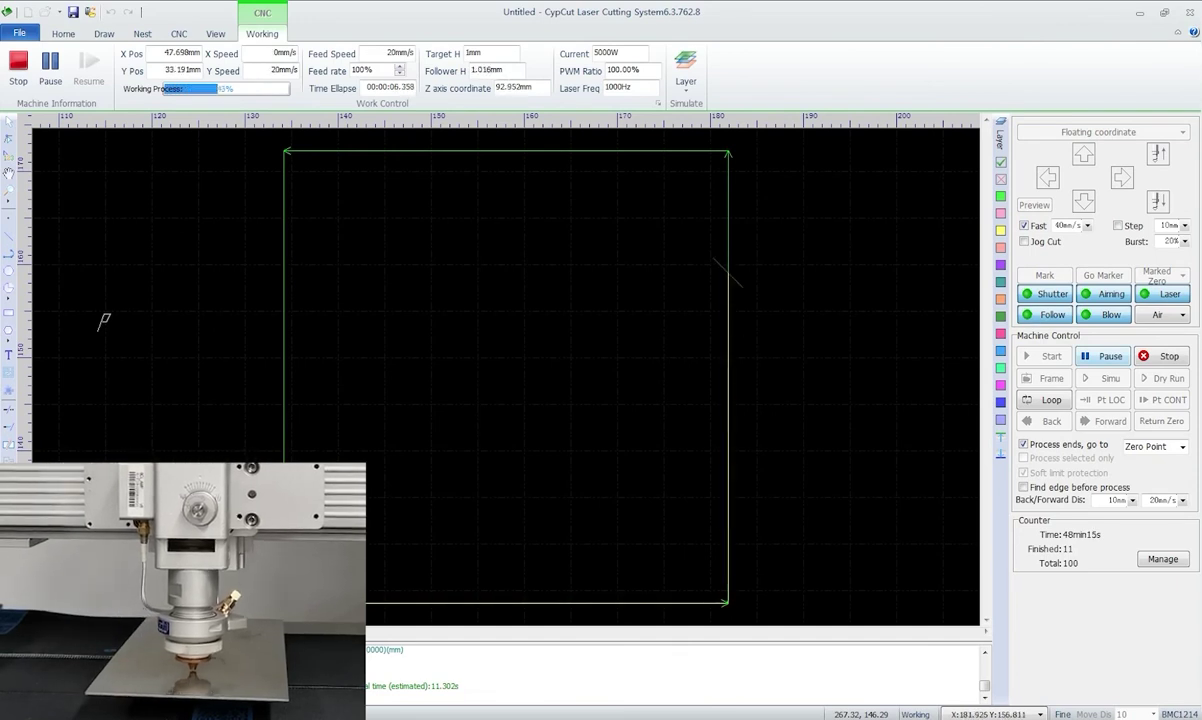
key(space)
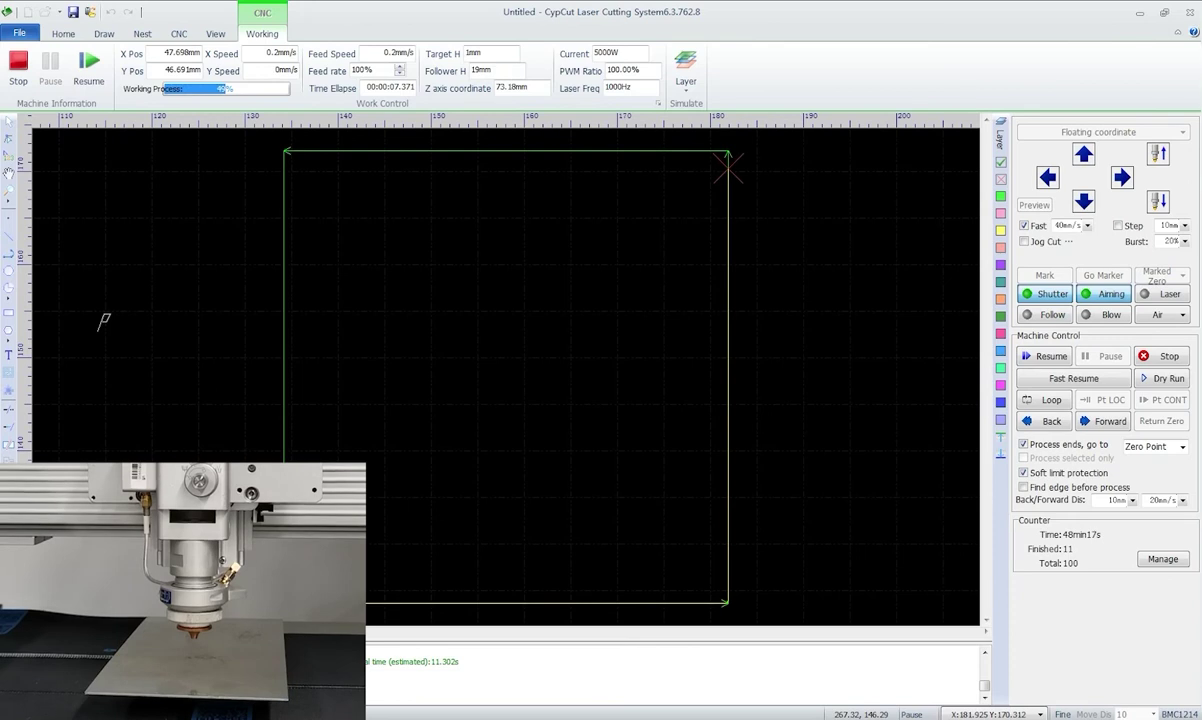
key(space)
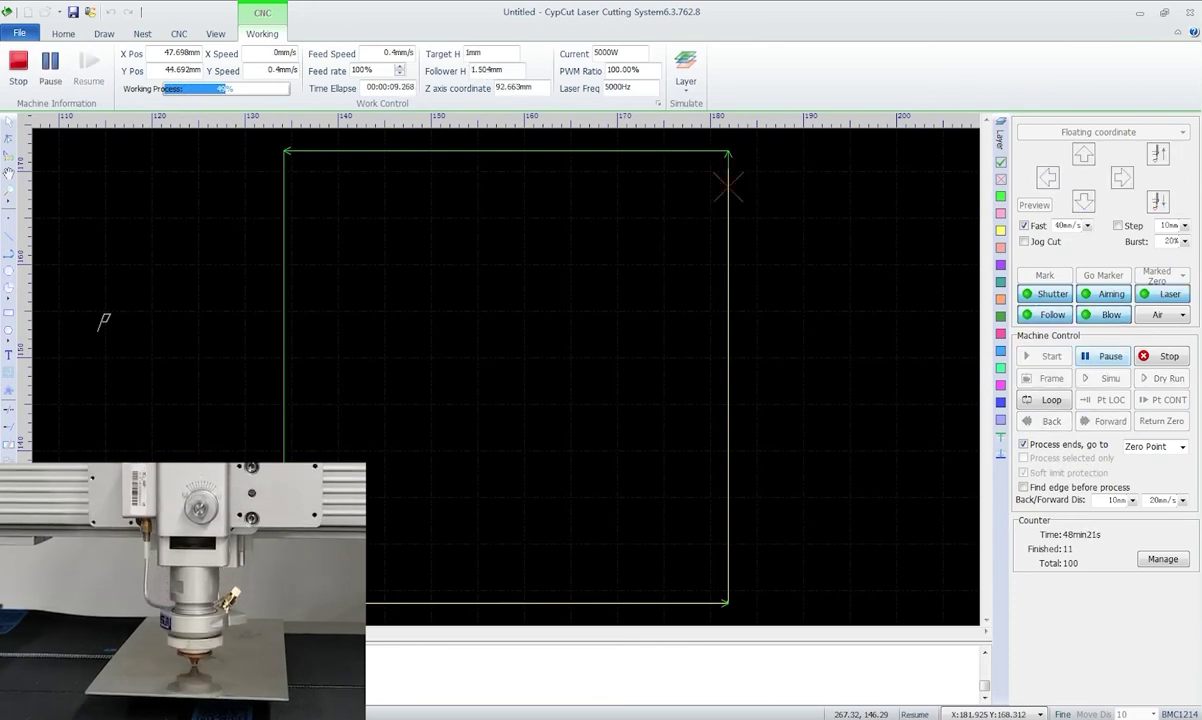
key(Pause)
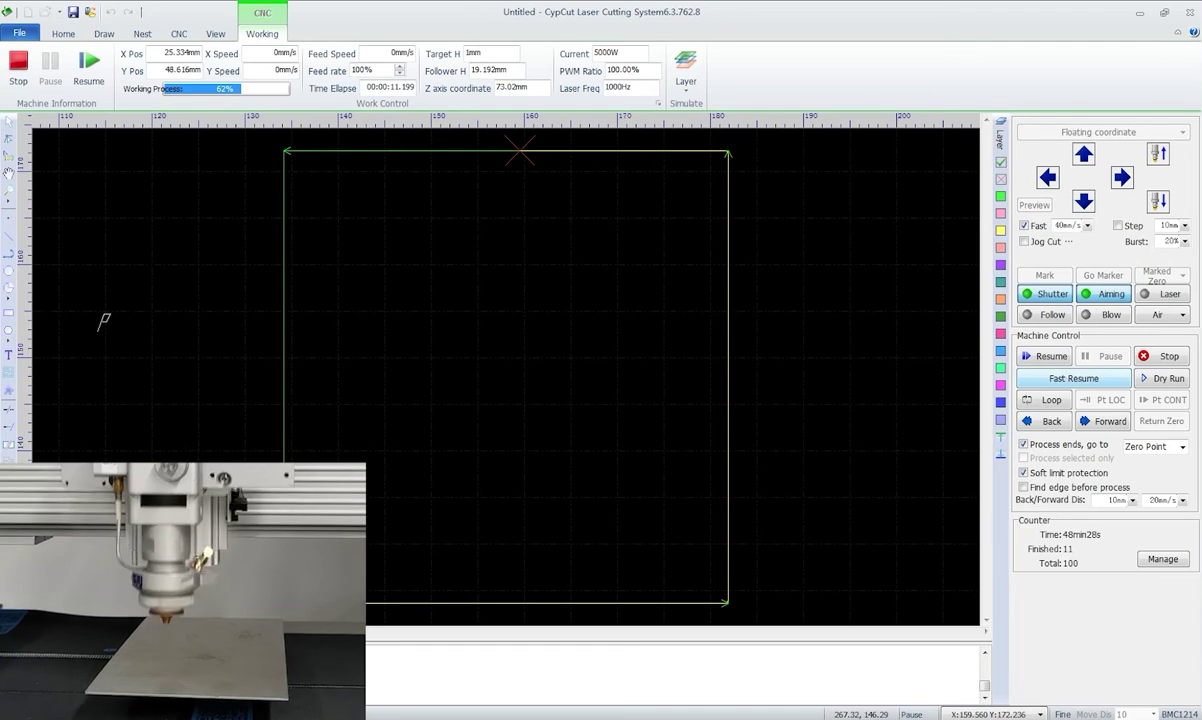
key(Pause)
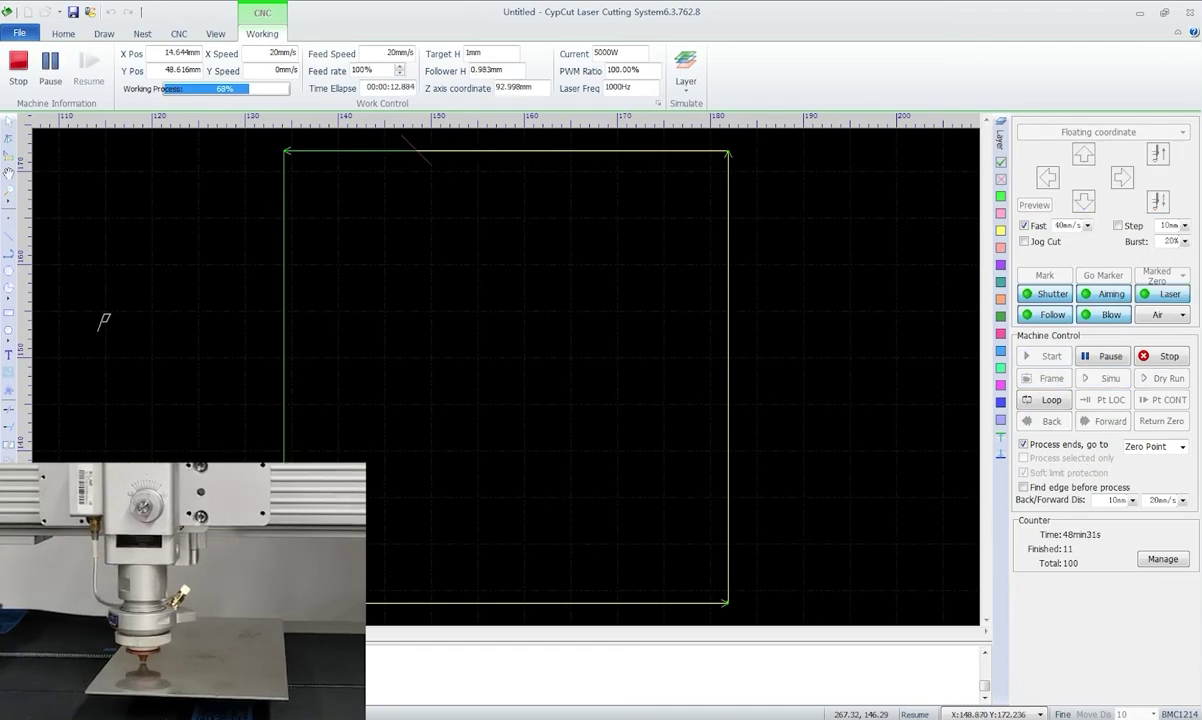
key(Pause)
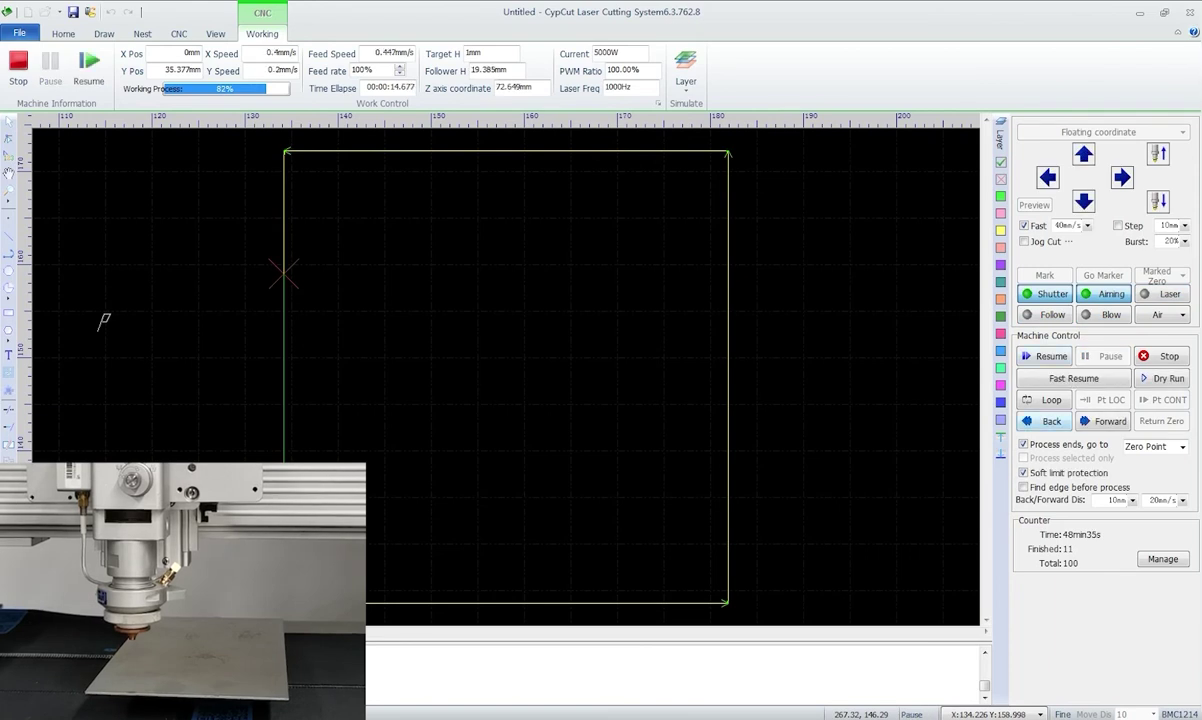
- Move the paused head back and forward along the square's cutting path and resume the job
click(1043, 421)
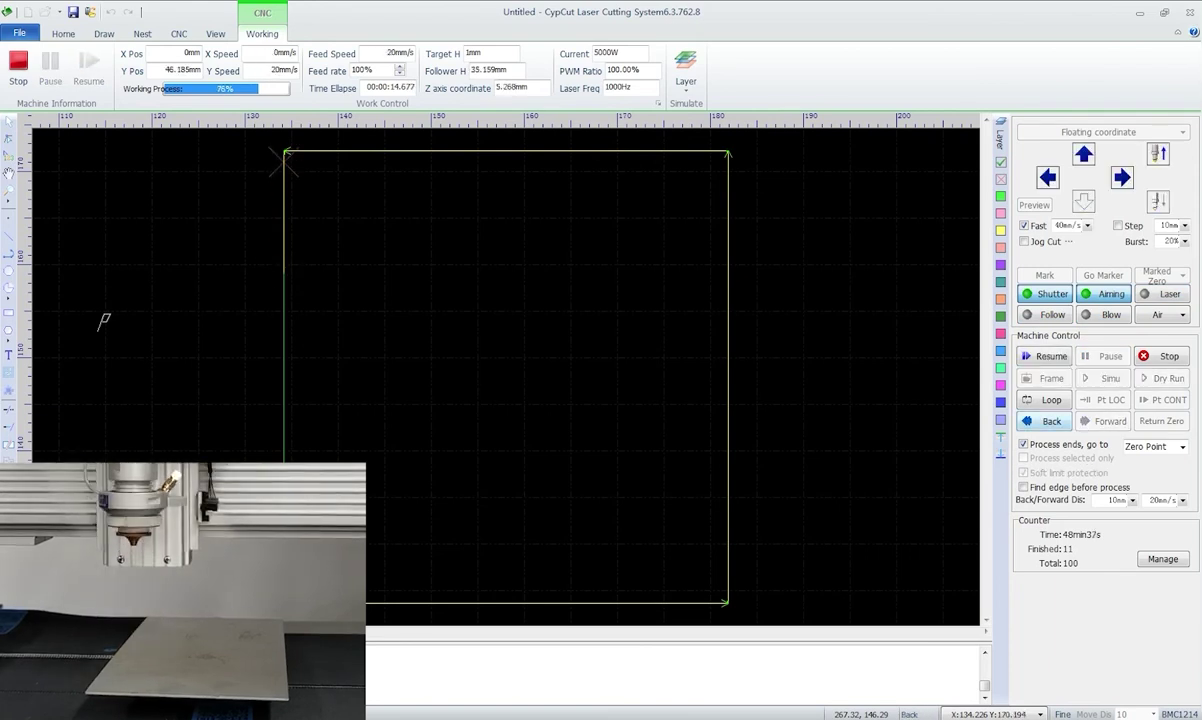
click(1043, 421)
click(1043, 421)
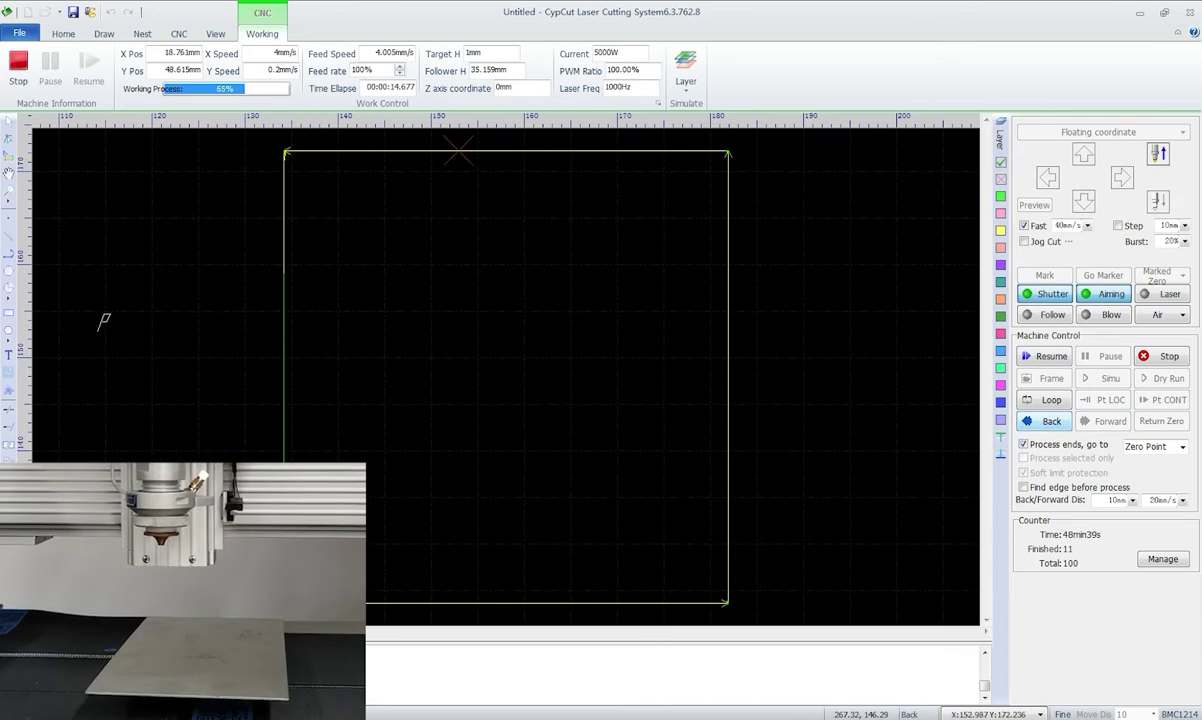
key(Right)
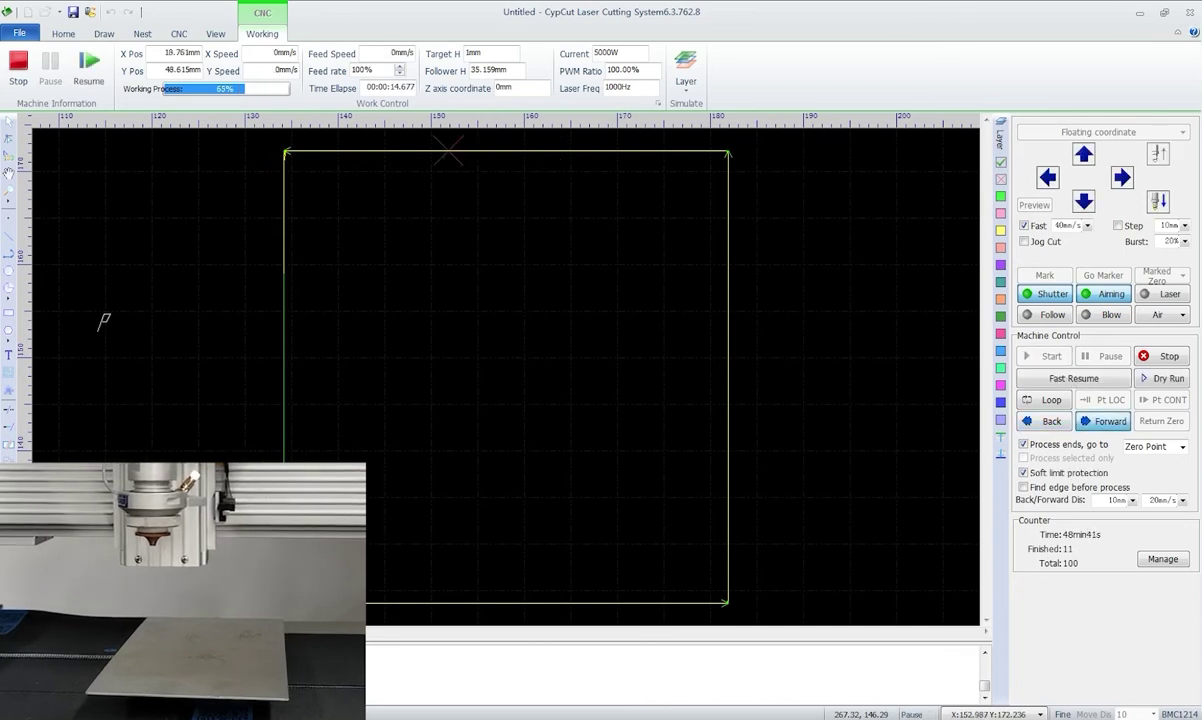
click(1103, 421)
click(1043, 356)
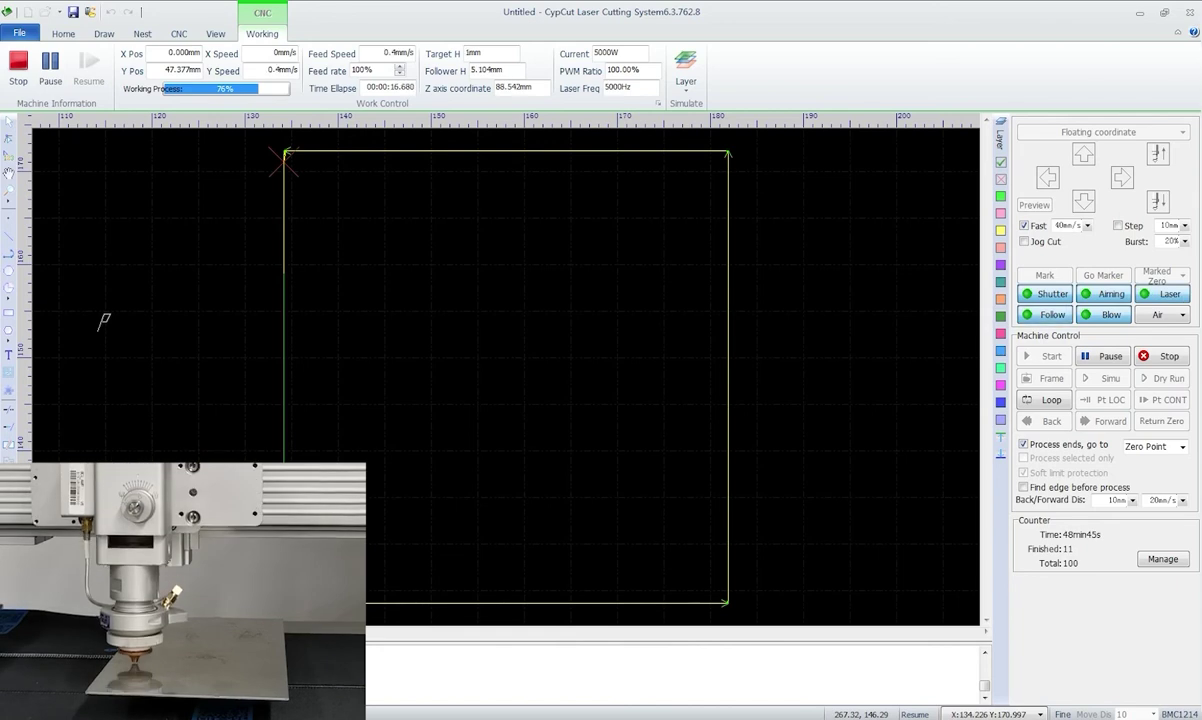
- Pause and stop the square's job partway, and send the head to the break point with Pt LOC
click(1103, 356)
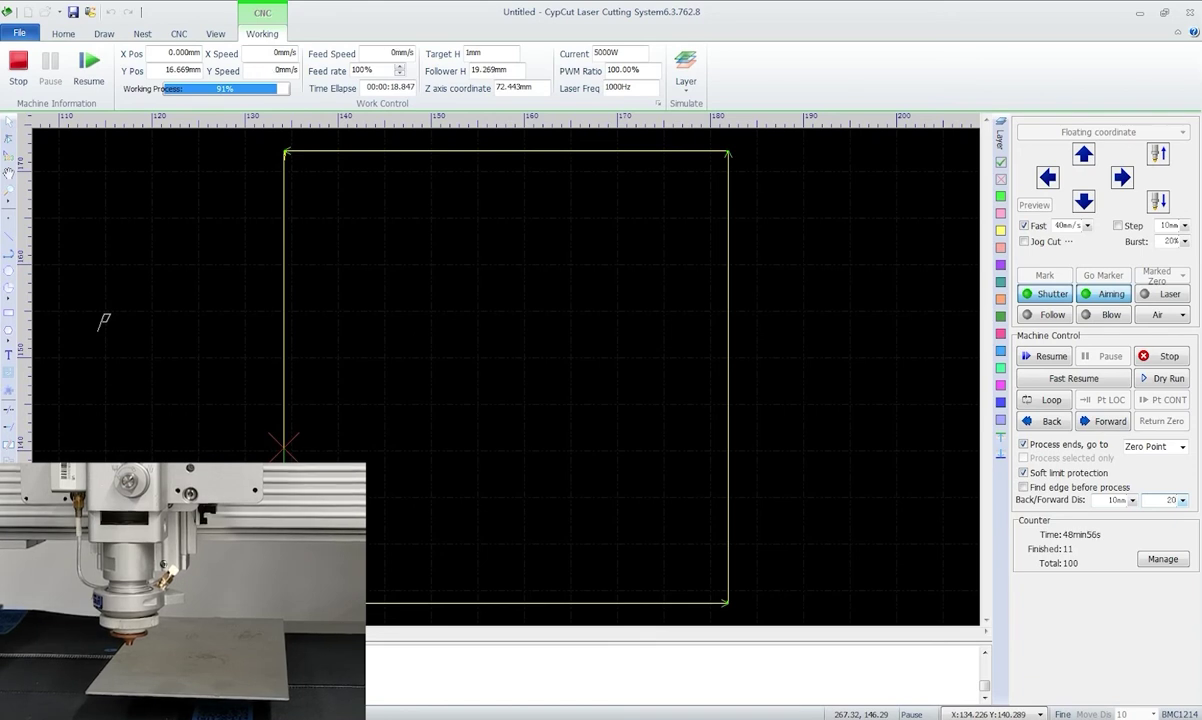
click(1160, 356)
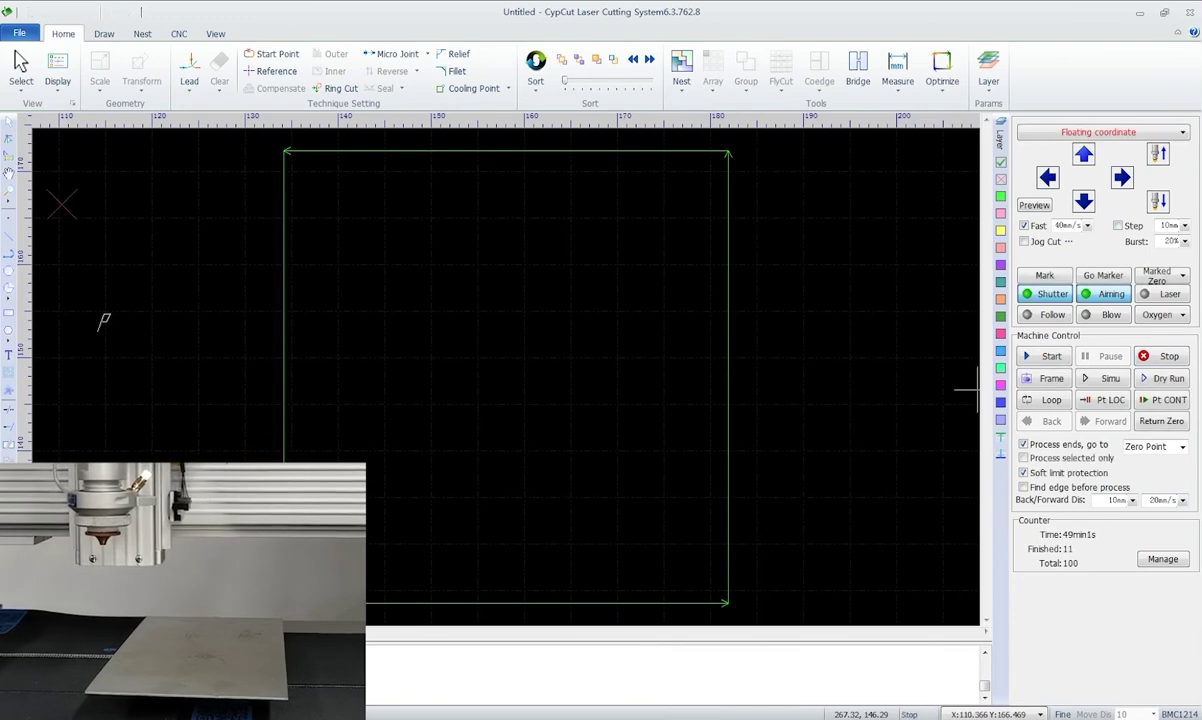
click(1103, 399)
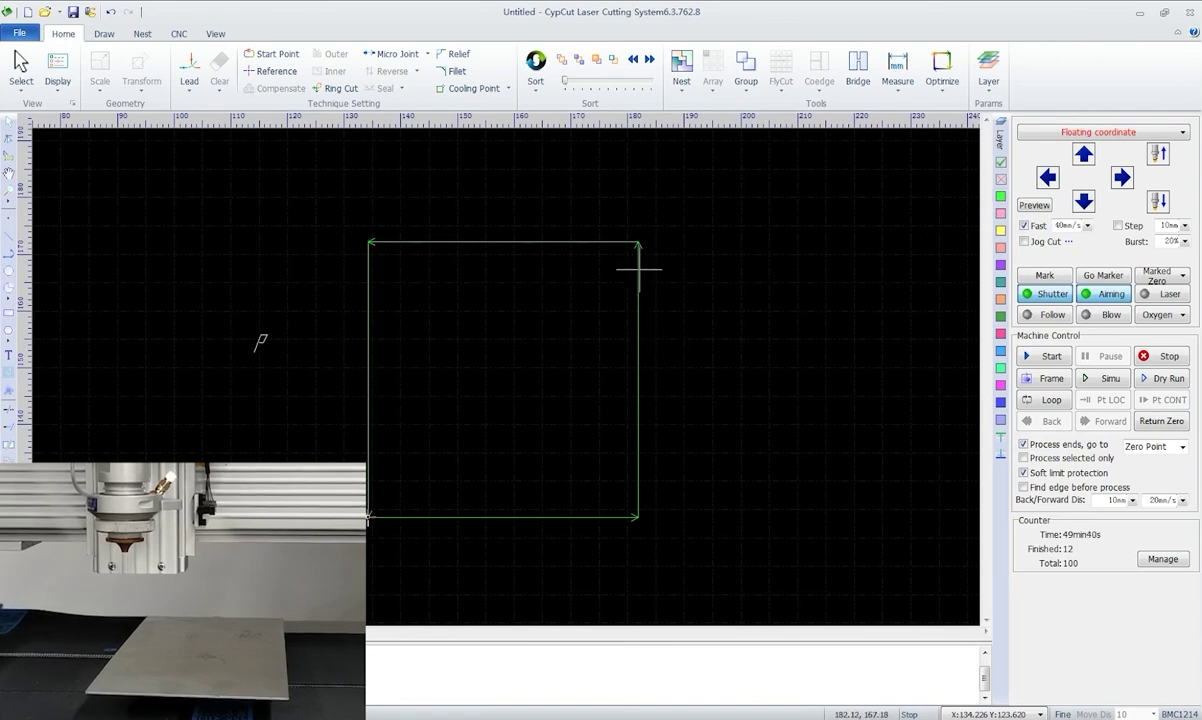
- Jog the head away from the square's zero point along Y and X, and send it back with Return Zero
mouse_move(638, 269)
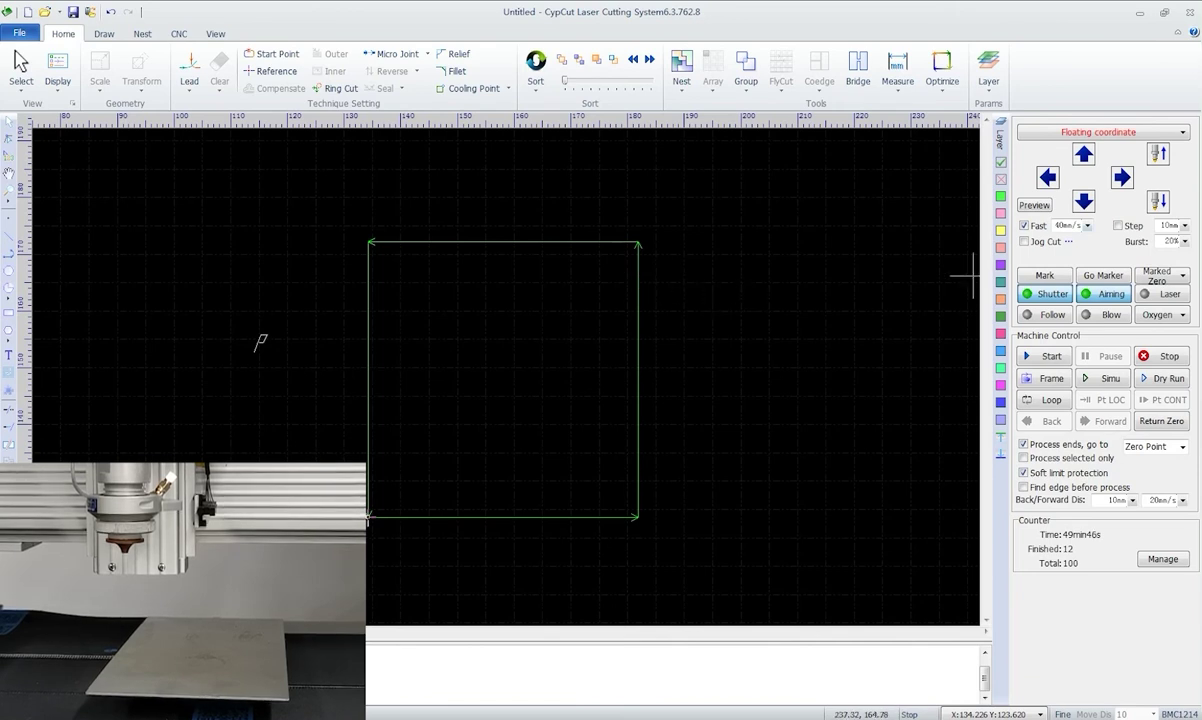
click(1083, 154)
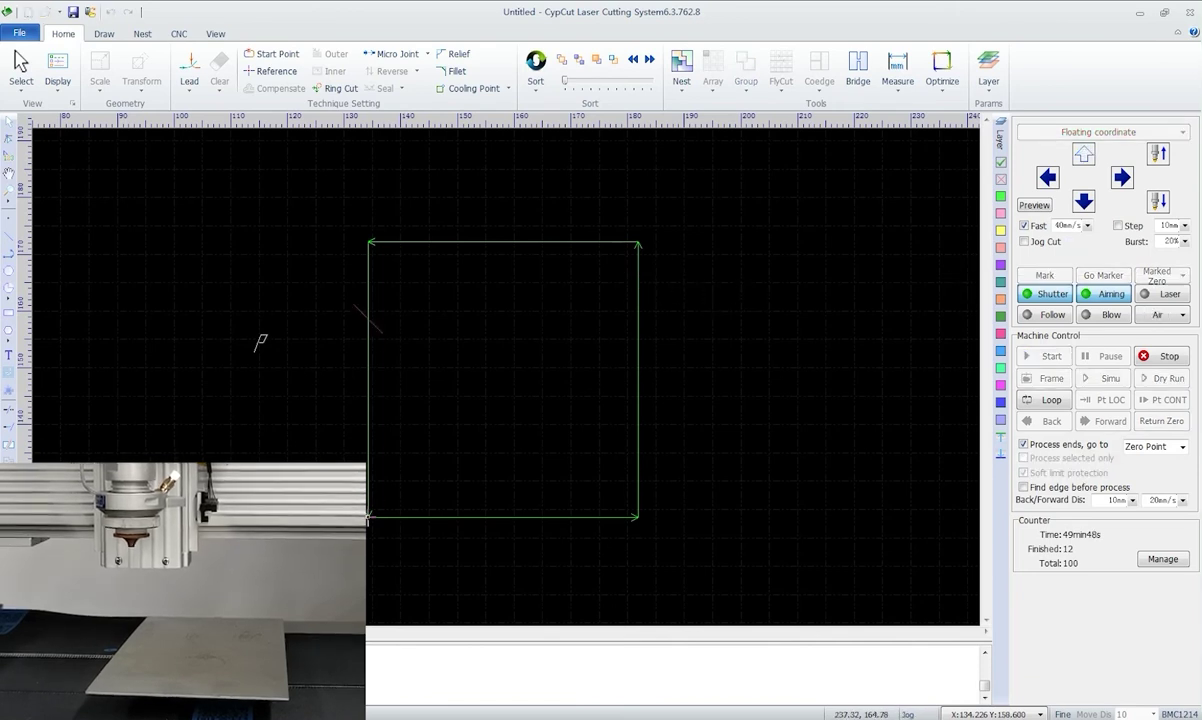
click(1122, 177)
click(1161, 421)
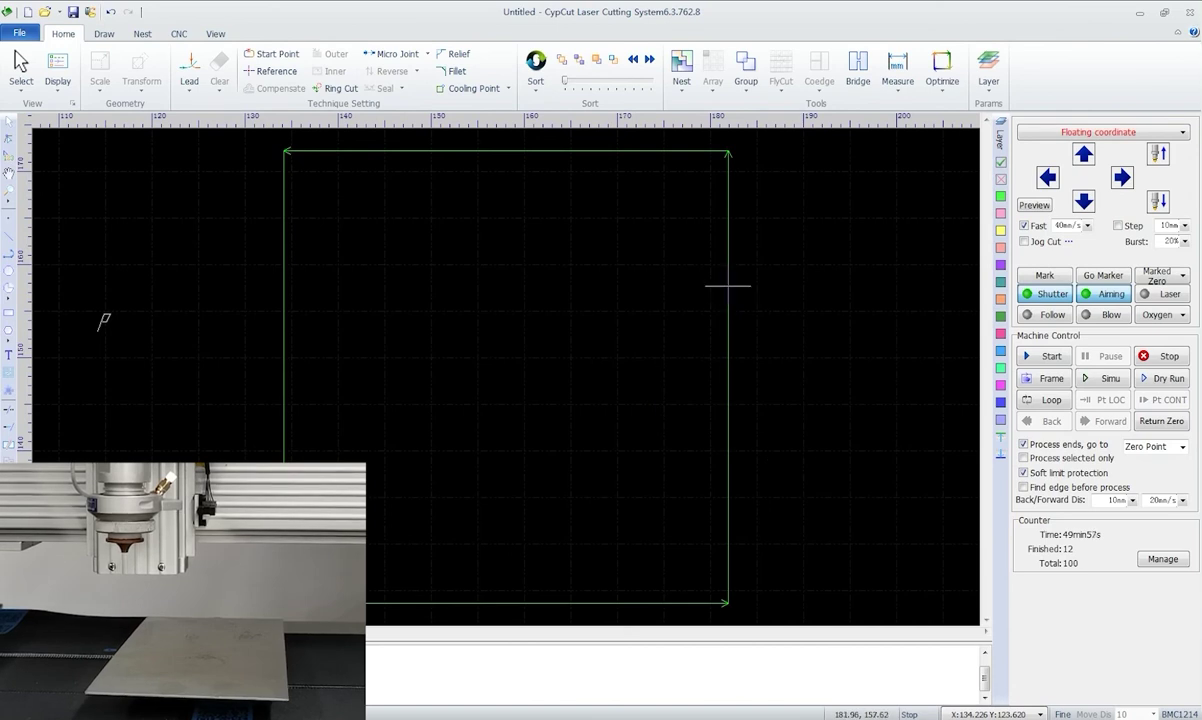
- Locate the head on the square's right edge at about X 182, Y 158 and resume cutting from there
right_click(727, 286)
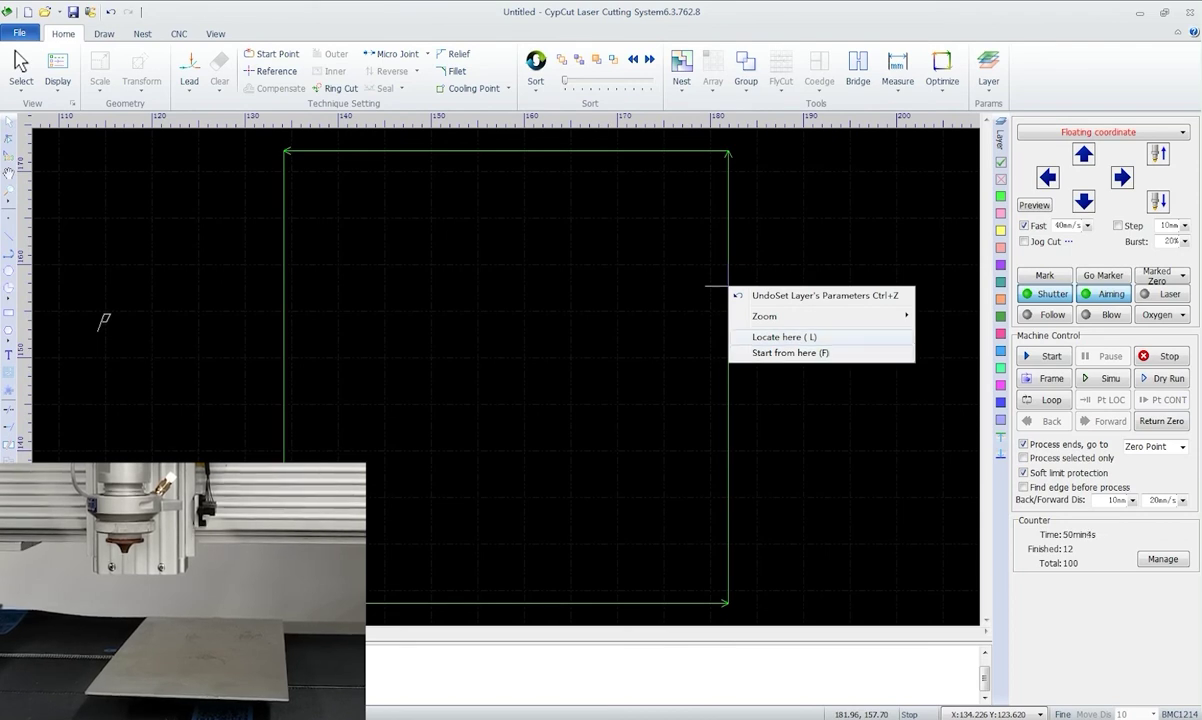
click(829, 337)
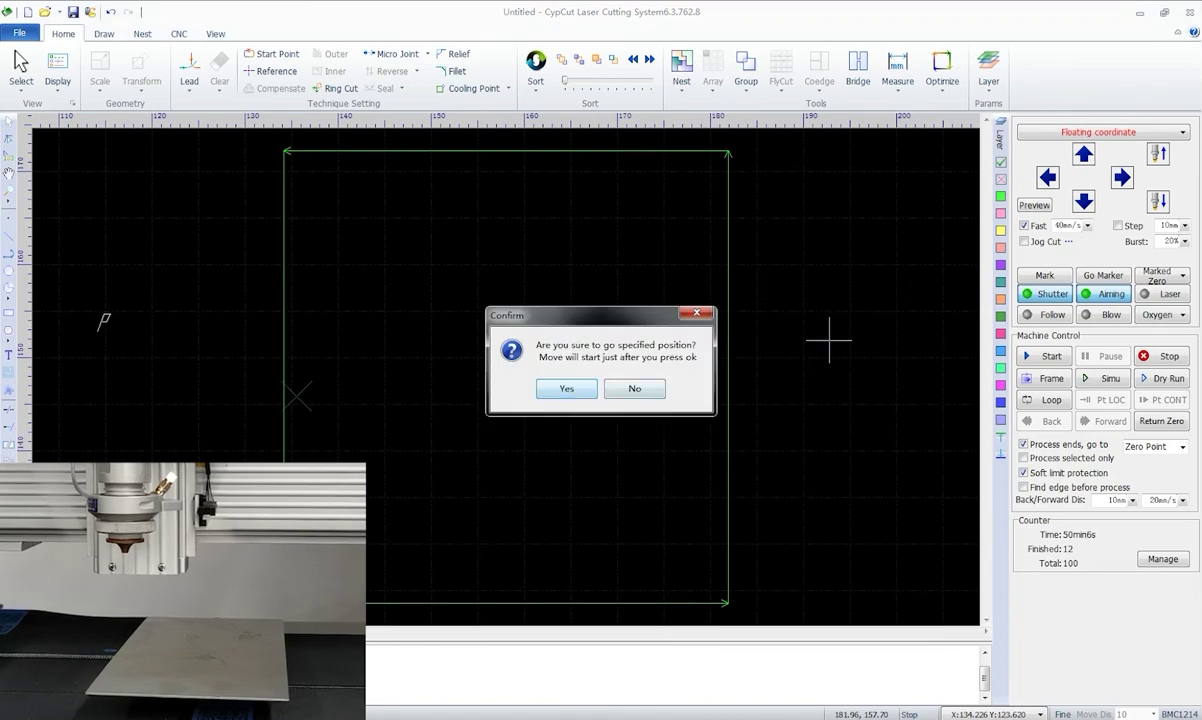
key(Return)
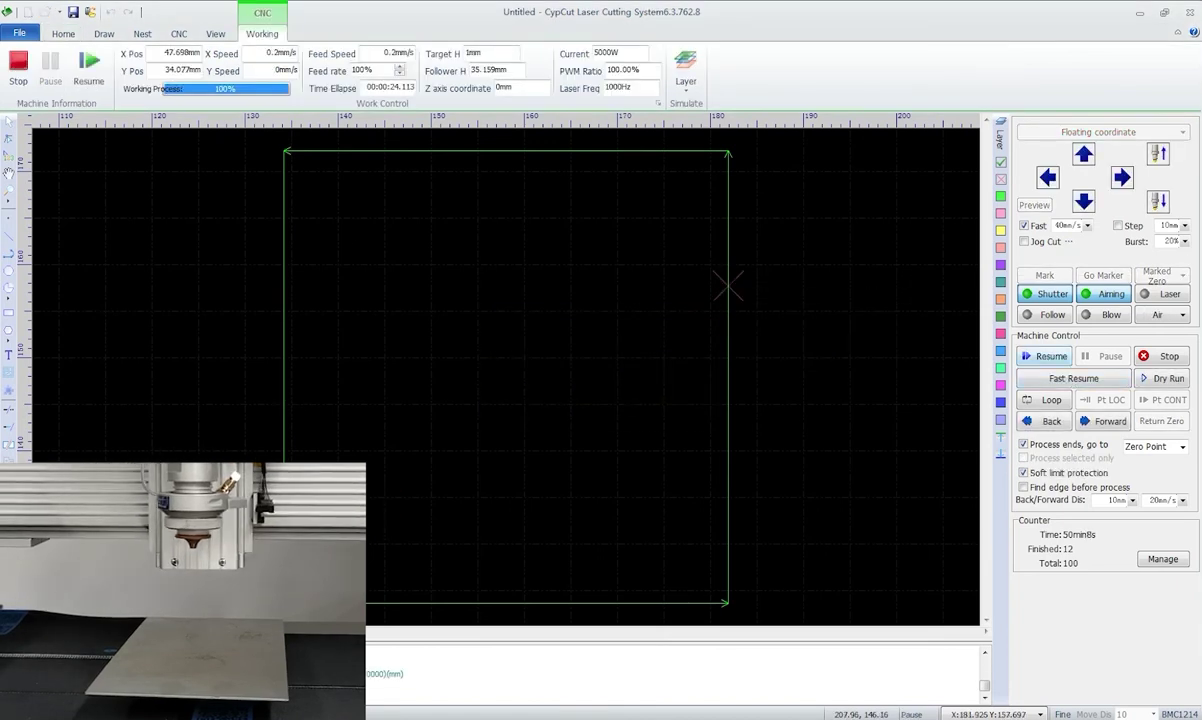
click(1044, 356)
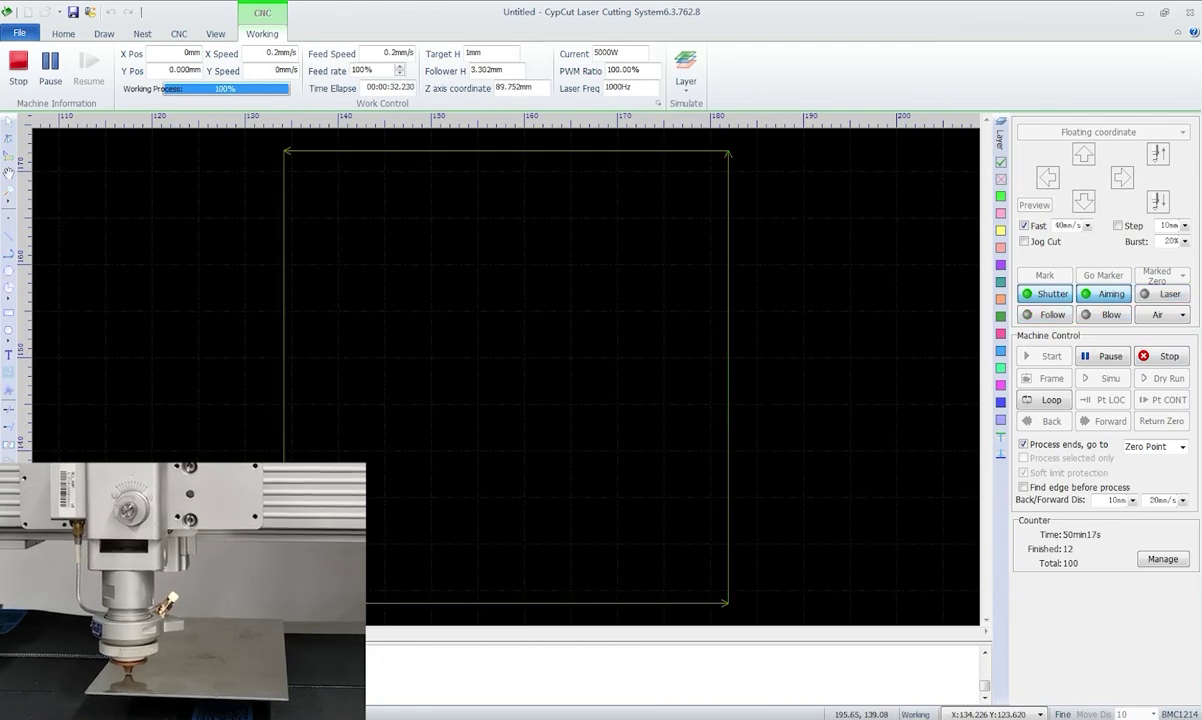
- Start the job from a point on the square's upper edge at about X 161, Y 172, confirming the start
right_click(532, 150)
click(583, 215)
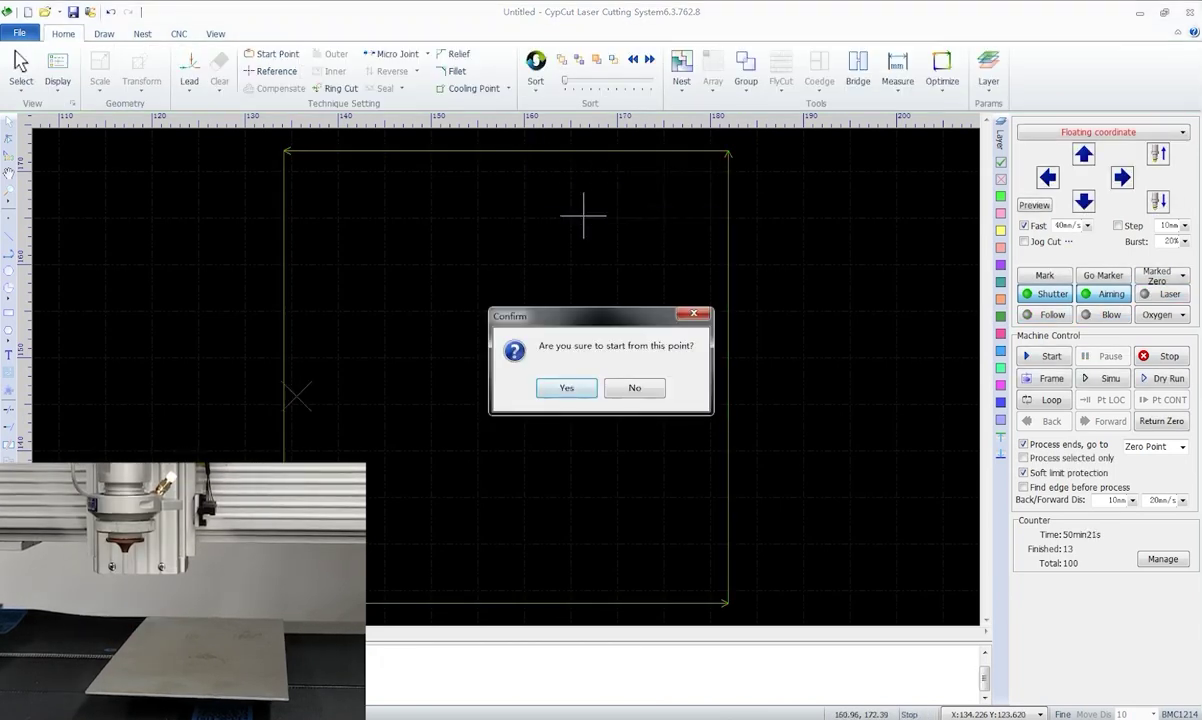
click(560, 386)
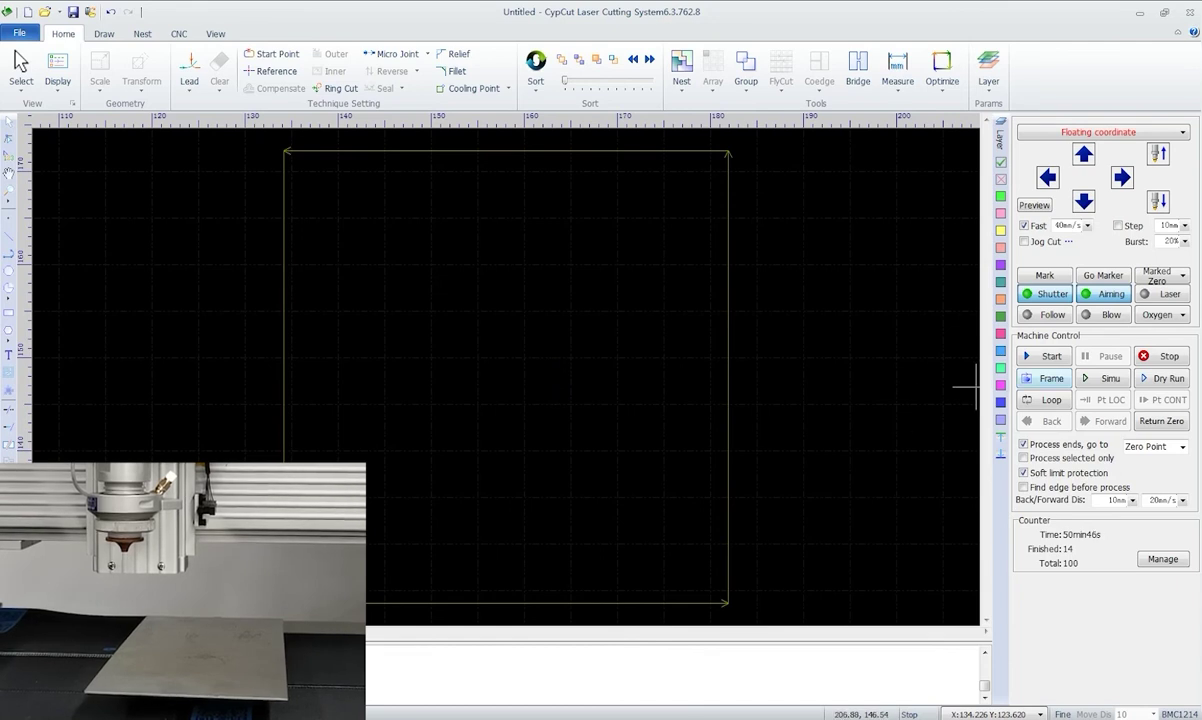
- Check the square's path with Frame, an on-screen simulation and a Dry Run
click(1043, 378)
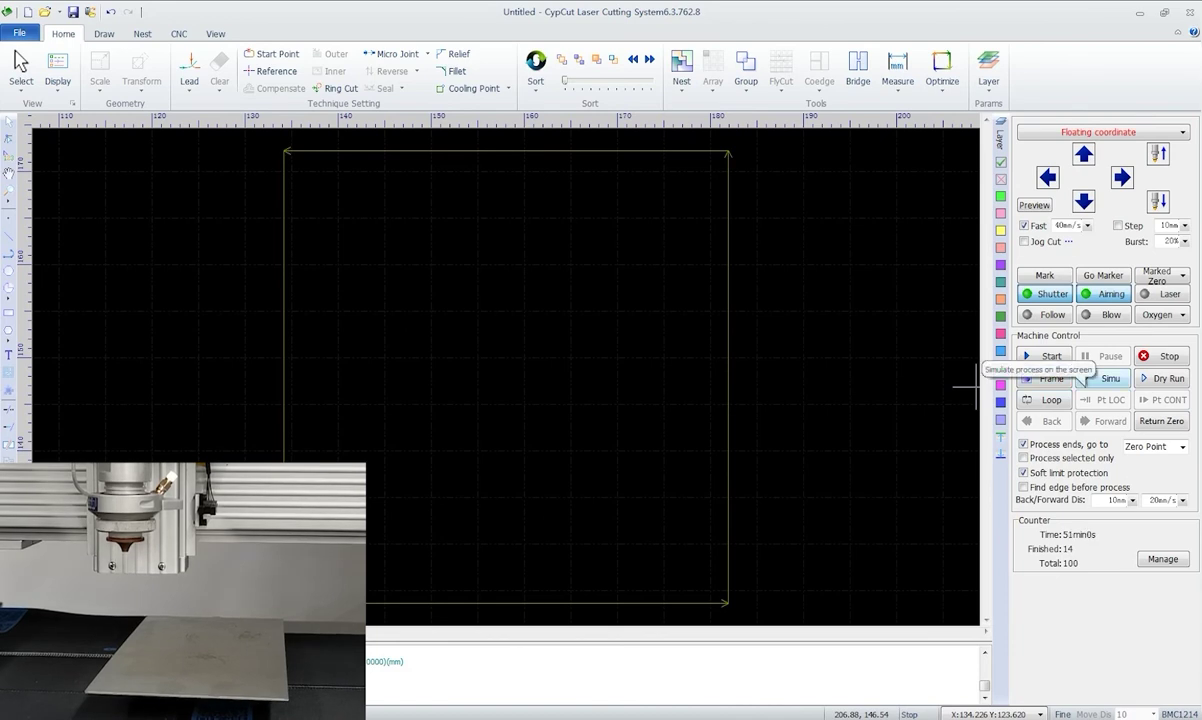
click(1080, 378)
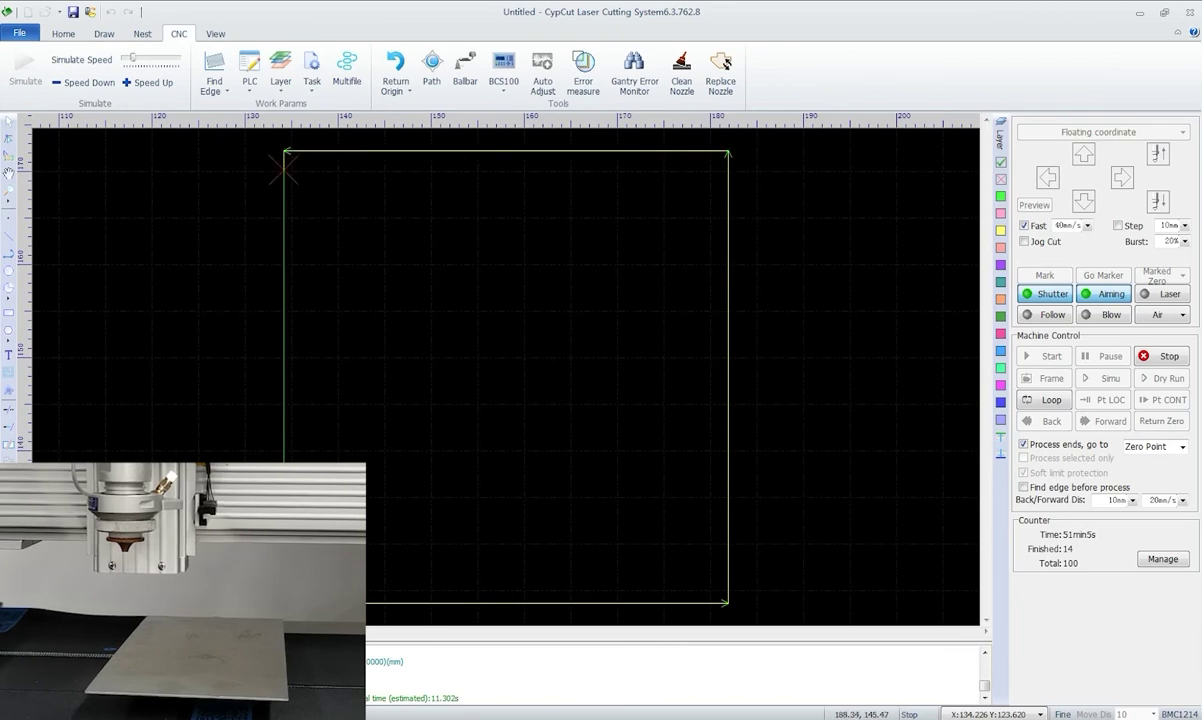
click(1097, 378)
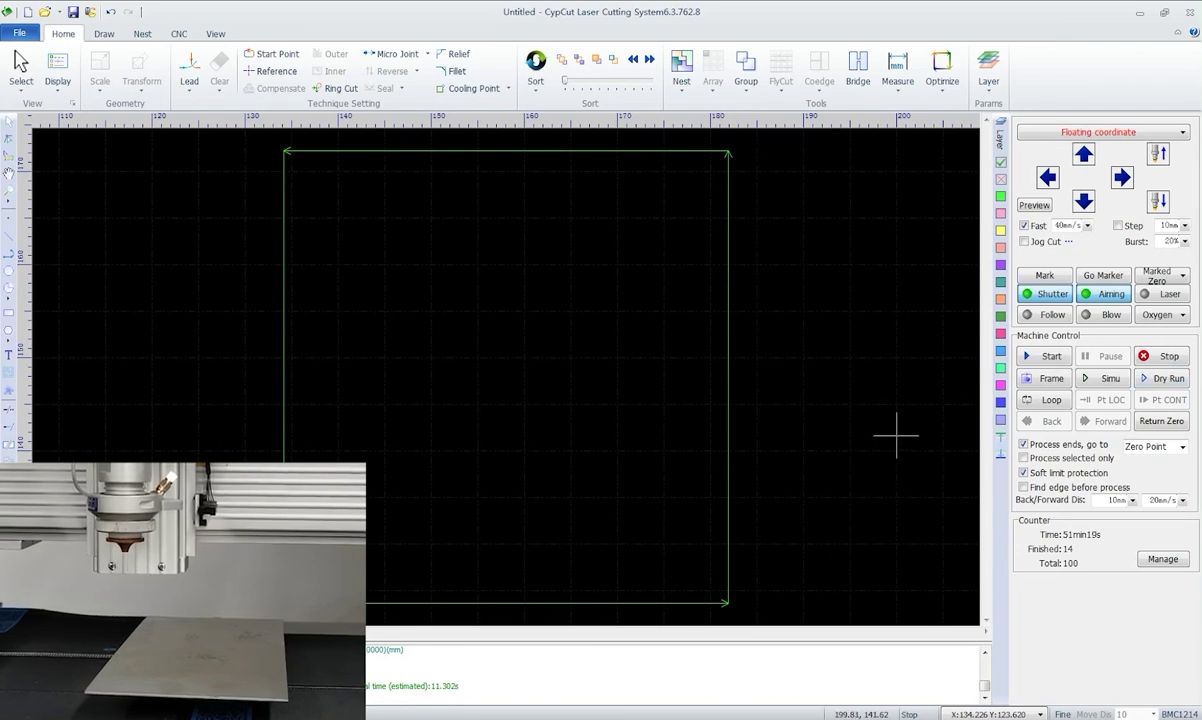
click(1160, 378)
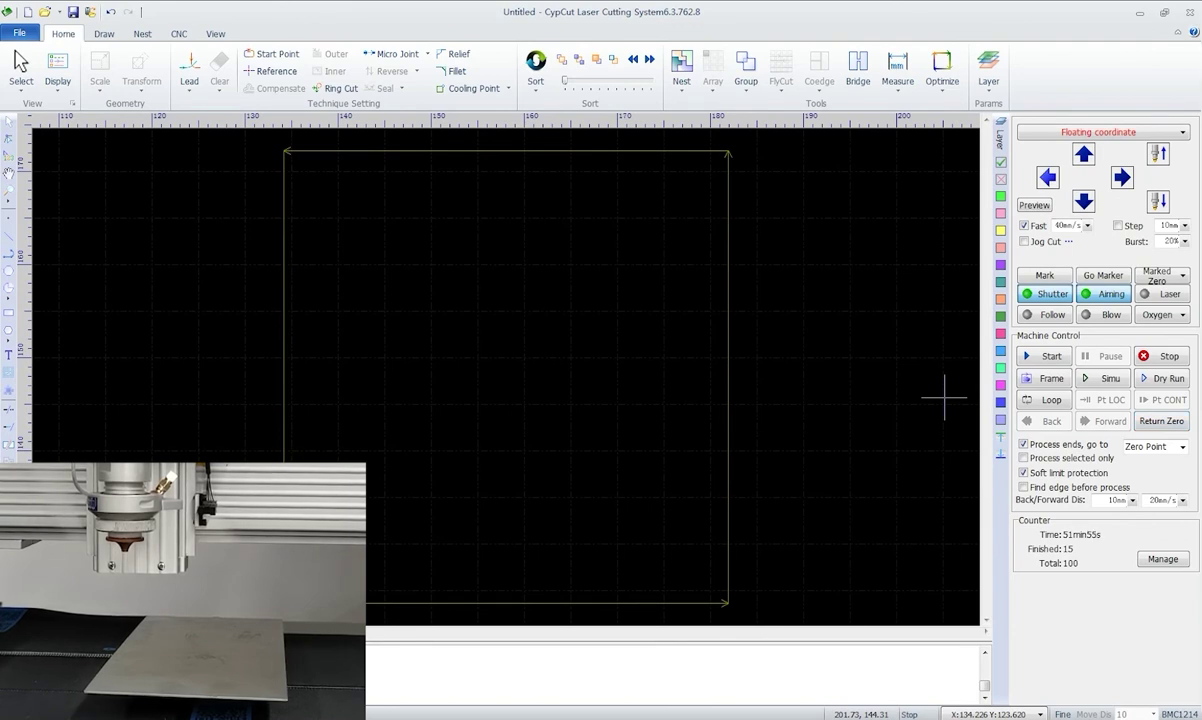
- Jog the head to about X 106, Y 146 and send it back to the zero point
key(Left)
key(Up)
scroll(603, 350, down, 4)
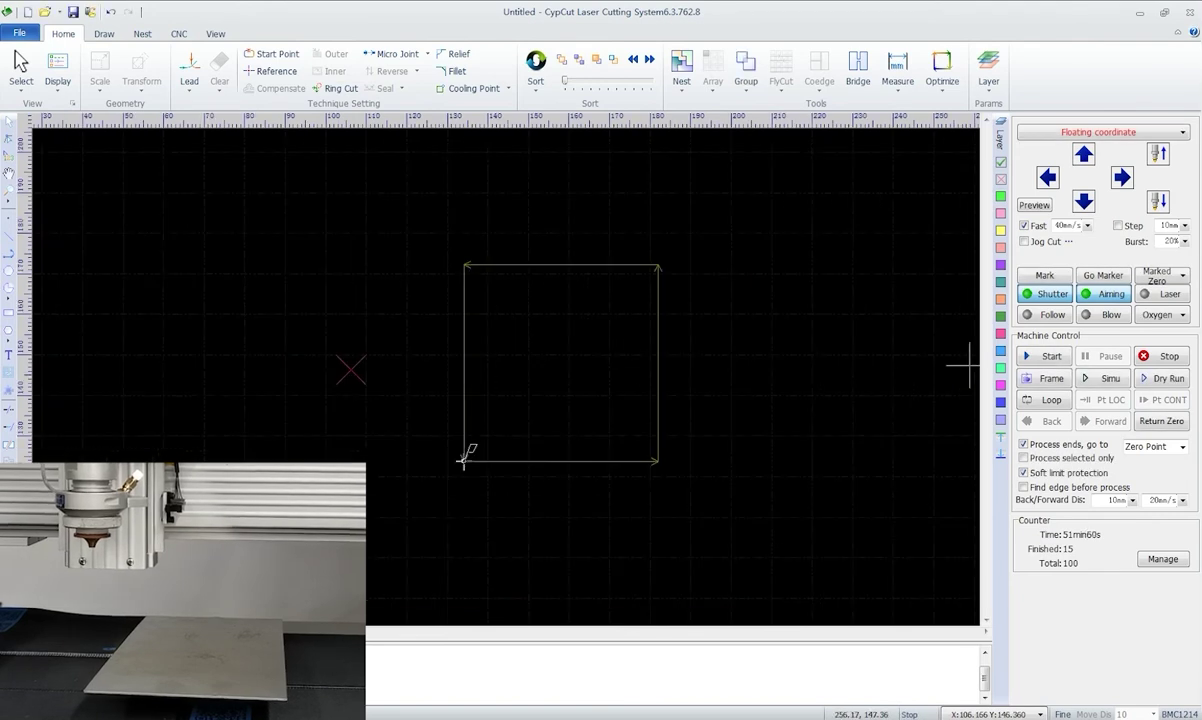
click(1161, 421)
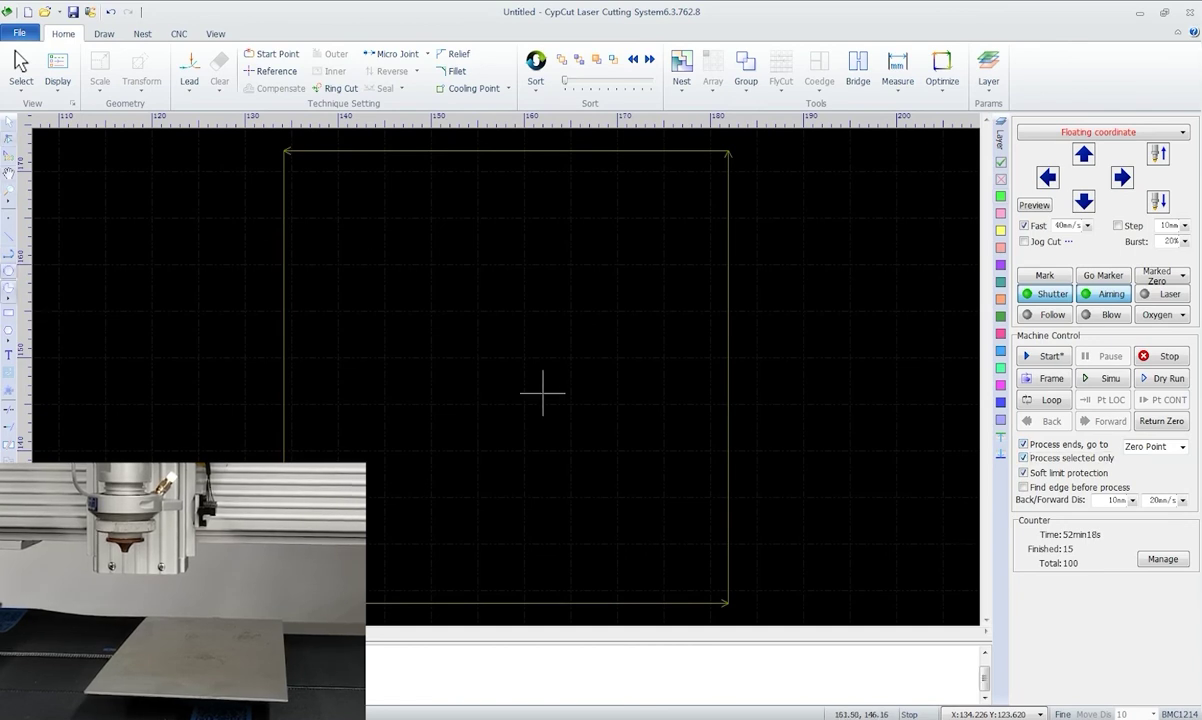
- Draw a circle about 23 mm in diameter inside the square and process only that selected circle, accepting sorting of the new graphics
mouse_move(518, 375)
mouse_down()
mouse_move(499, 266)
mouse_move(593, 300)
mouse_up()
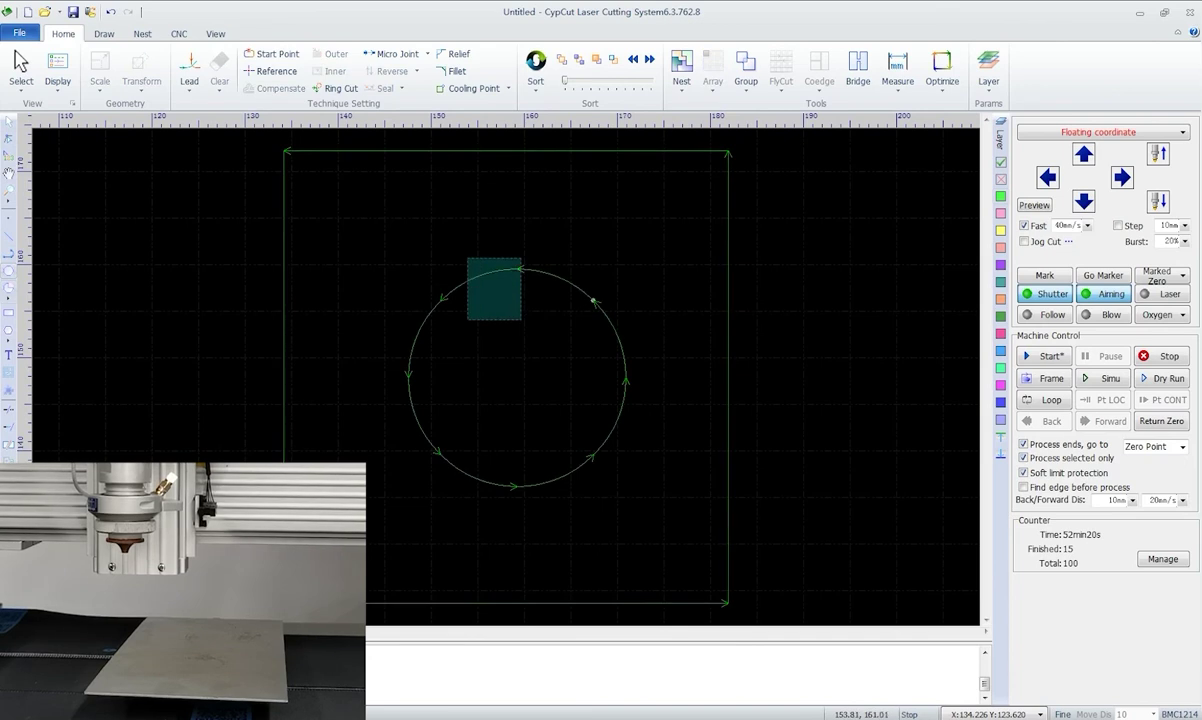
click(1043, 356)
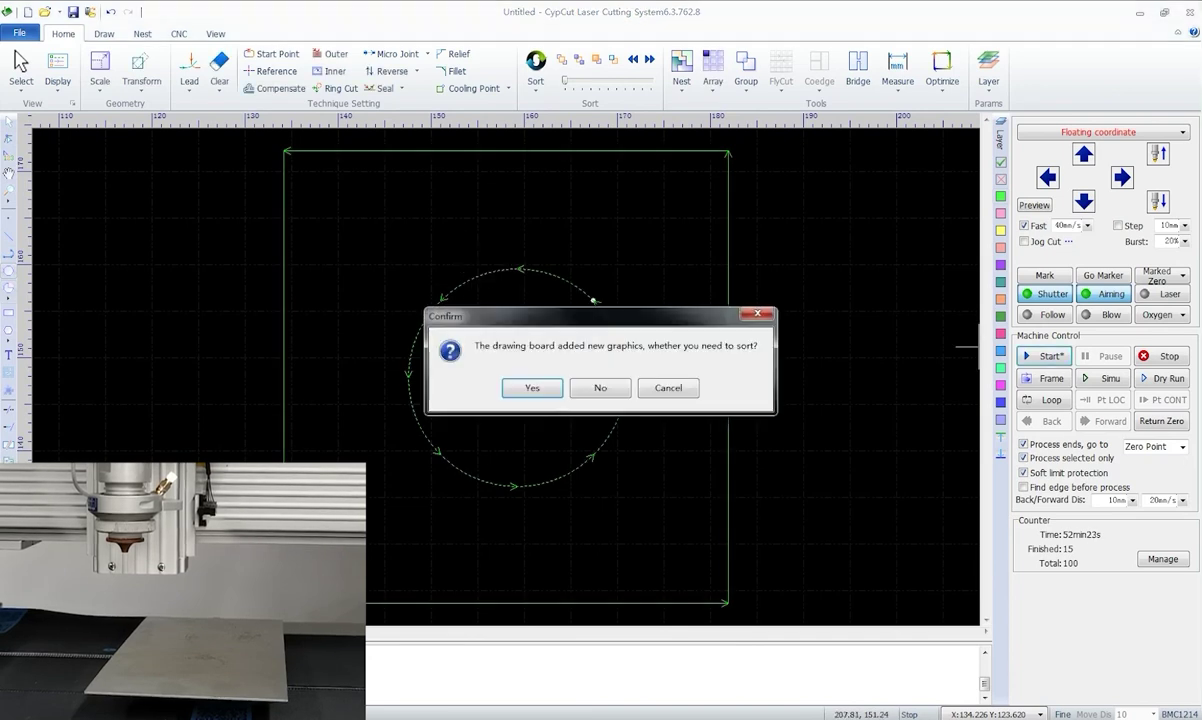
click(532, 388)
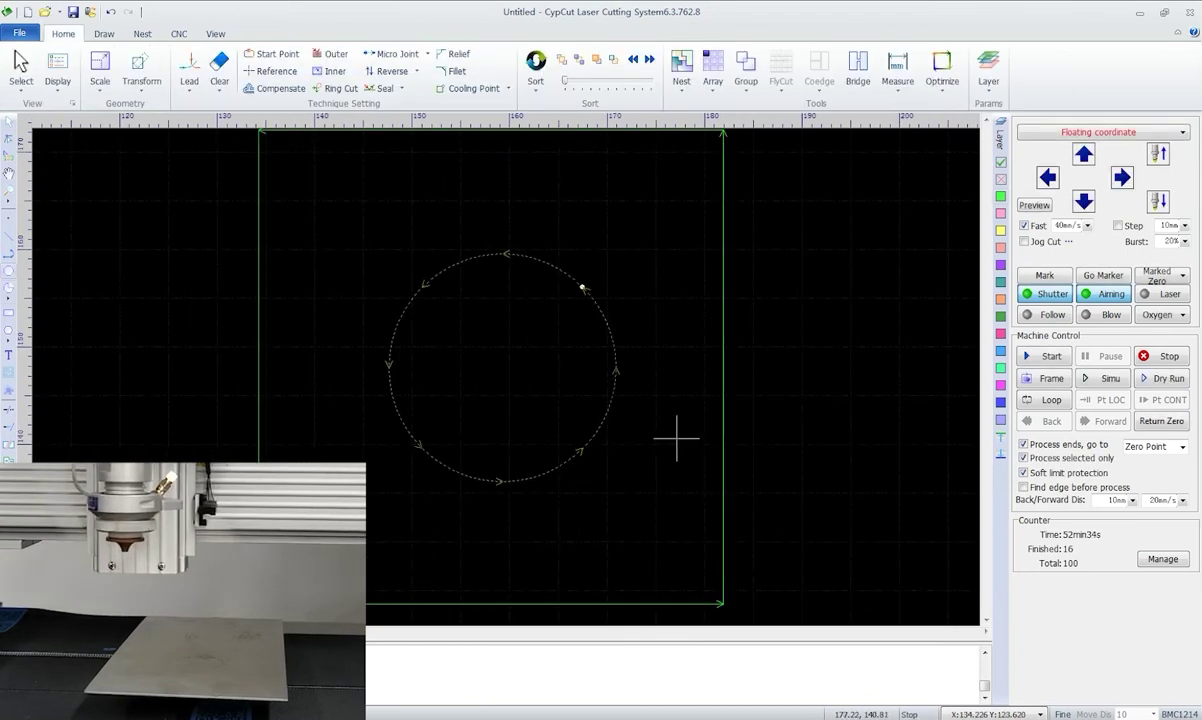
- Clear the circle's selection and try to switch off soft limit protection, declining the confirmation
click(681, 466)
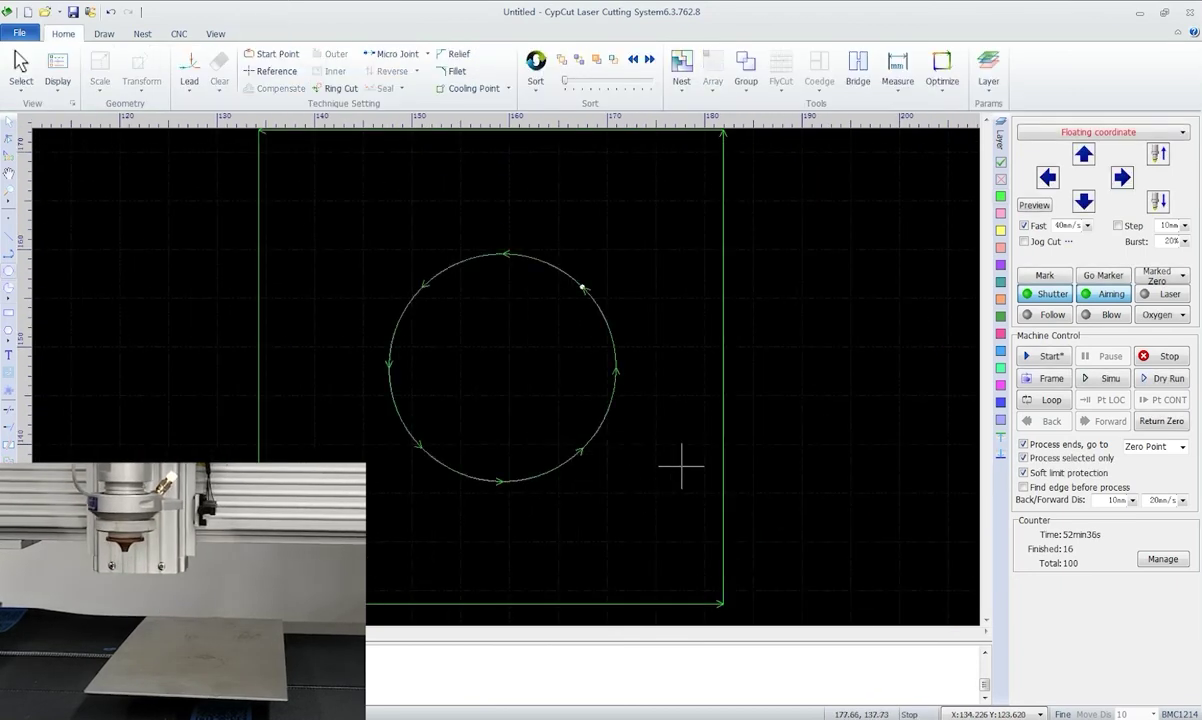
scroll(681, 466, down, 2)
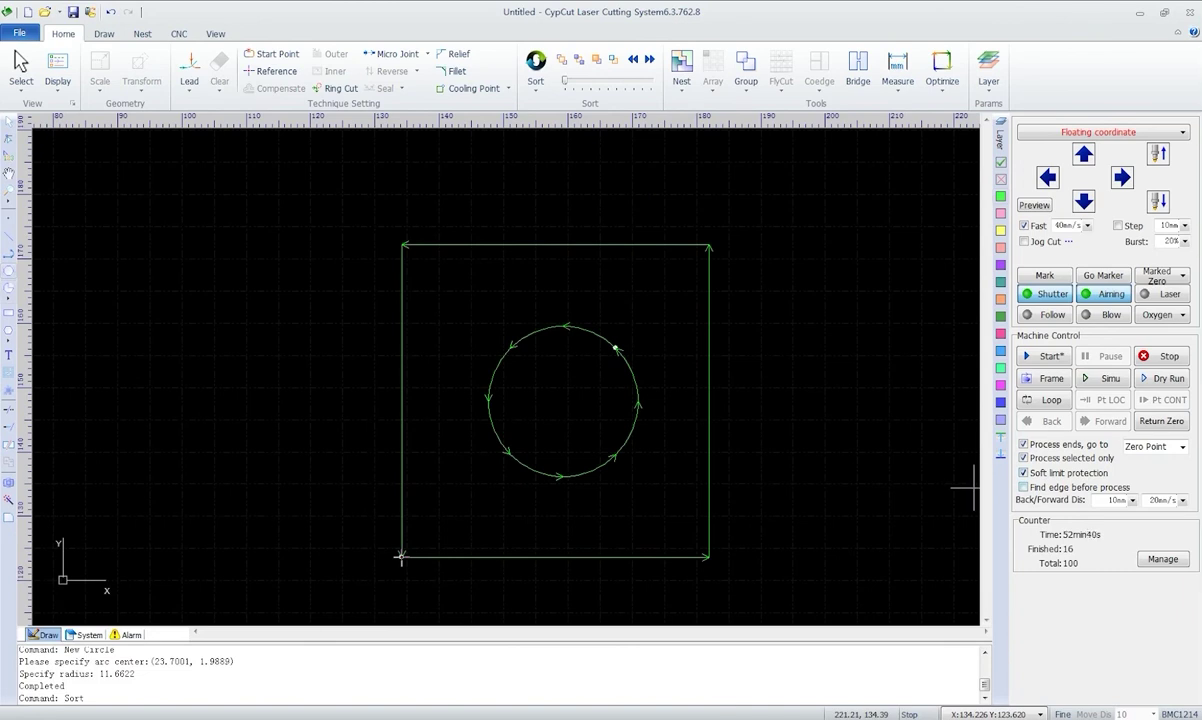
click(1023, 472)
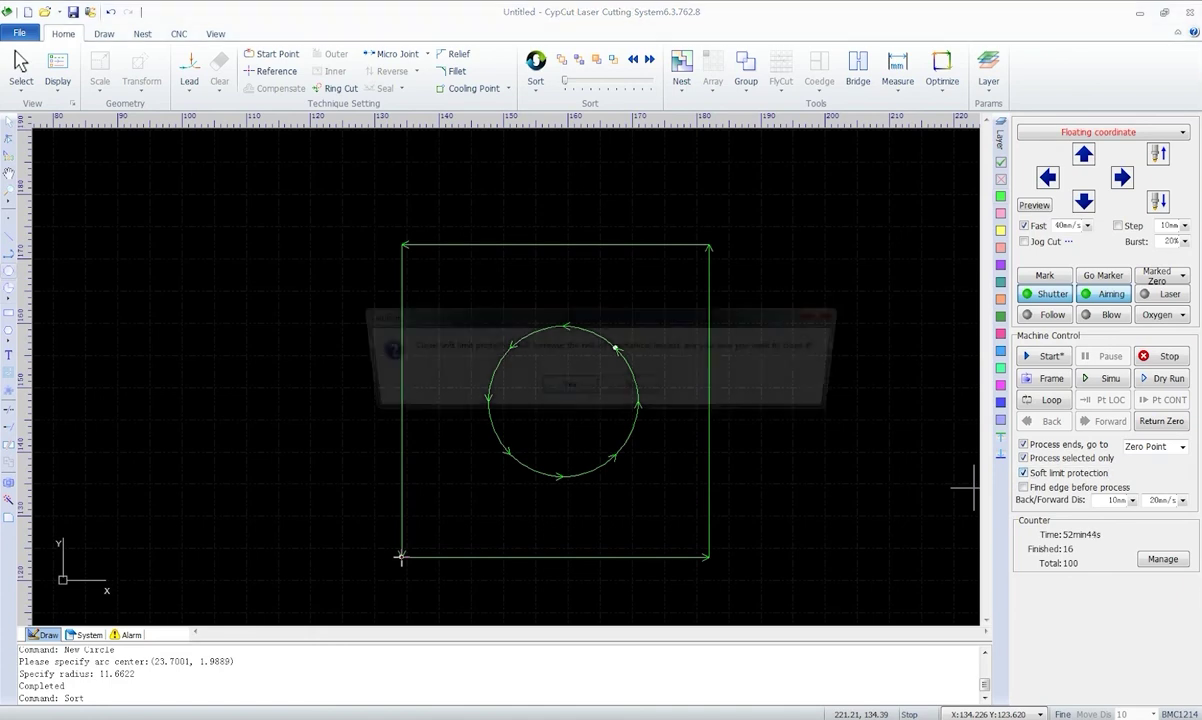
click(634, 387)
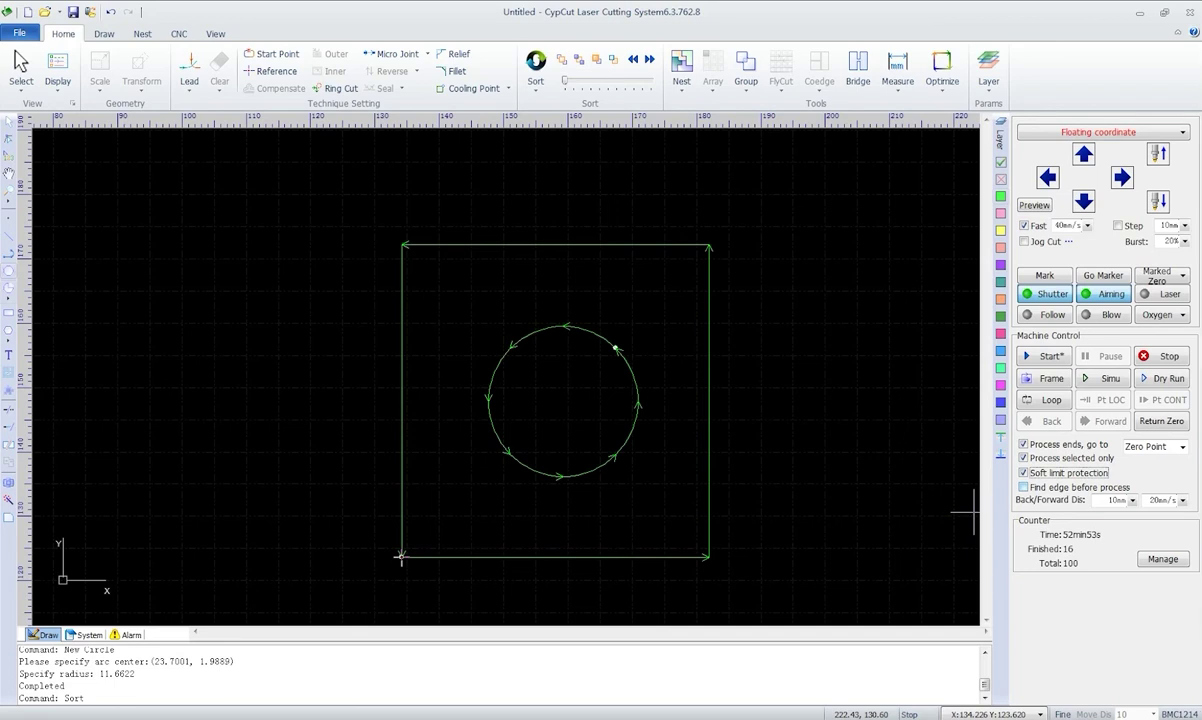
- Enable Find edge before process and open the BCS100 find edge settings
click(1023, 487)
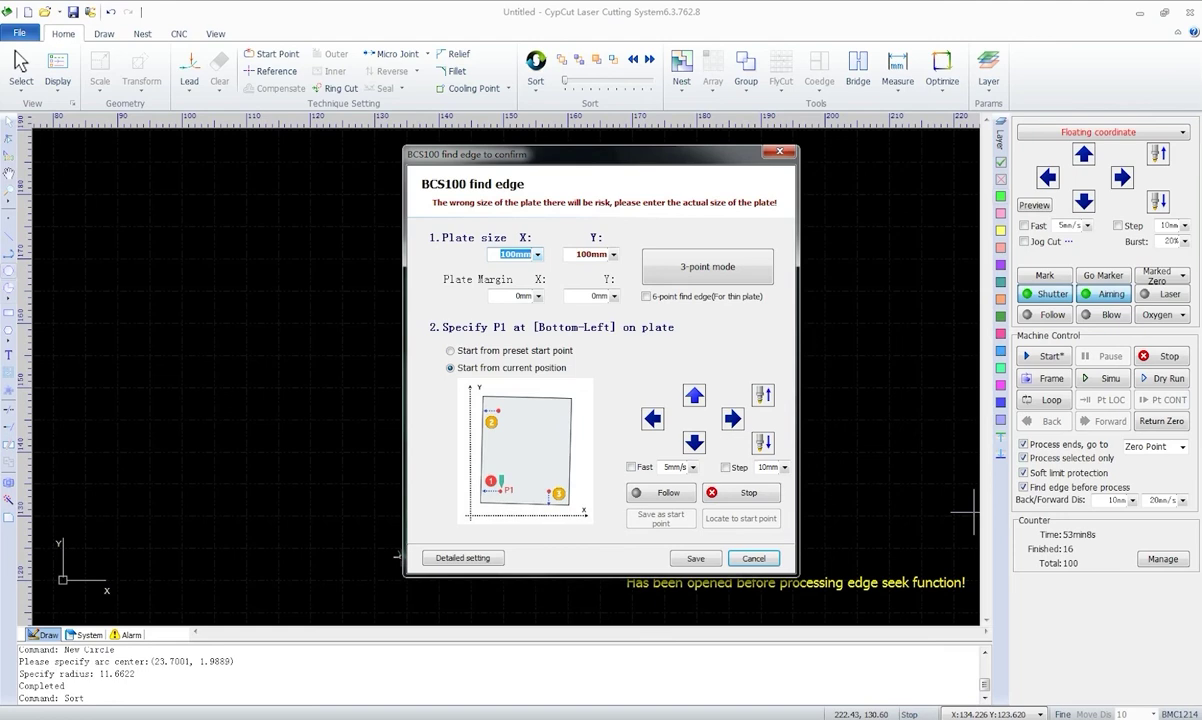
click(779, 151)
click(179, 33)
click(213, 72)
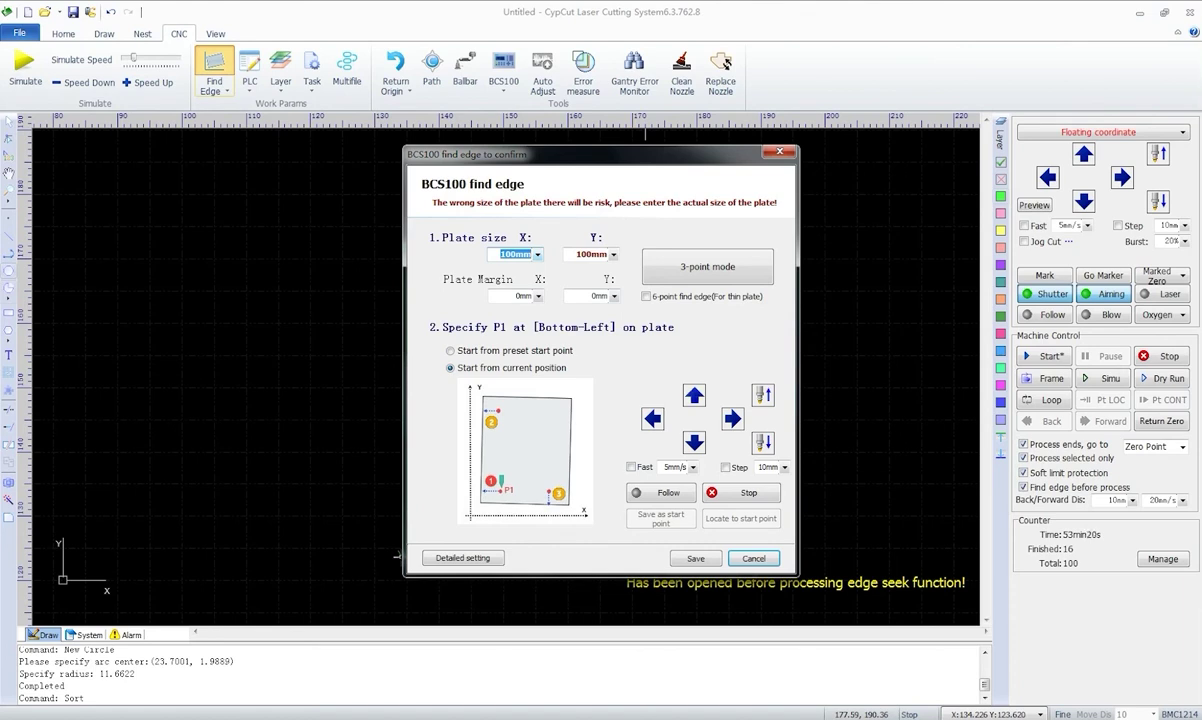
- Set the plate size to 120 × 120 mm with 2 mm margins in X and Y, and run 3-point edge finding
drag(515, 296, 527, 296)
drag(500, 254, 533, 254)
text(120)
key(Tab)
text(1)
double_click(523, 296)
key(BackSpace)
text(2)
key(Tab)
text(2)
key(Tab)
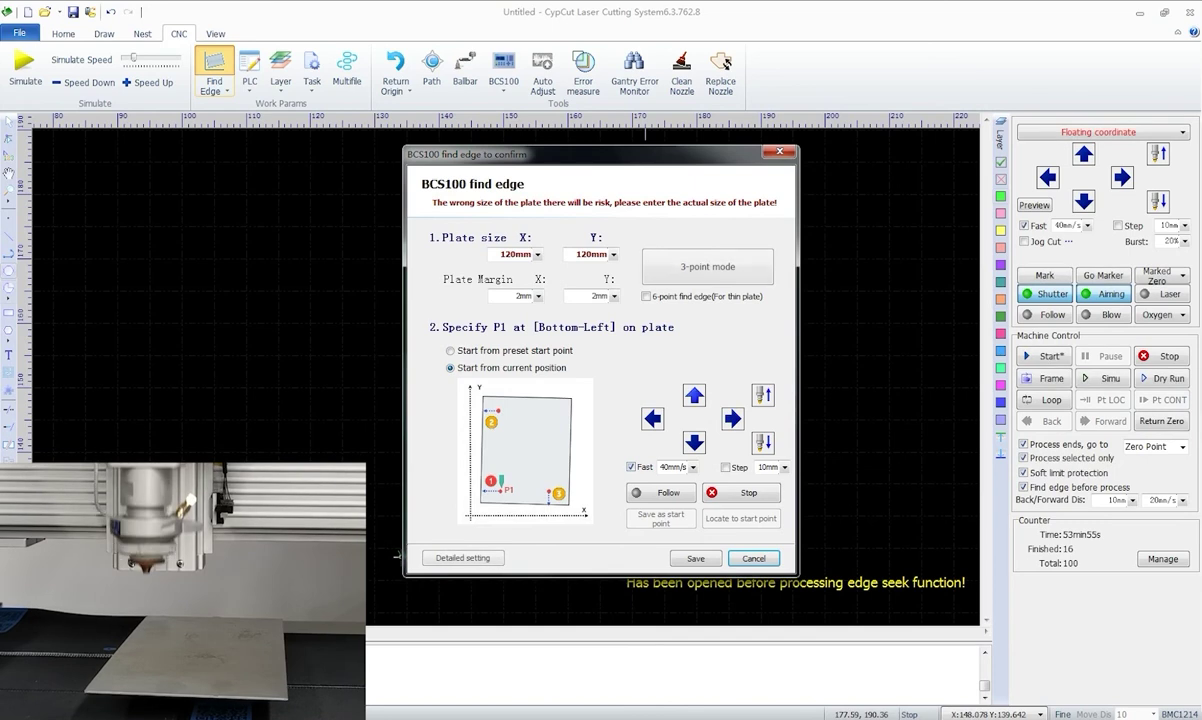
click(707, 266)
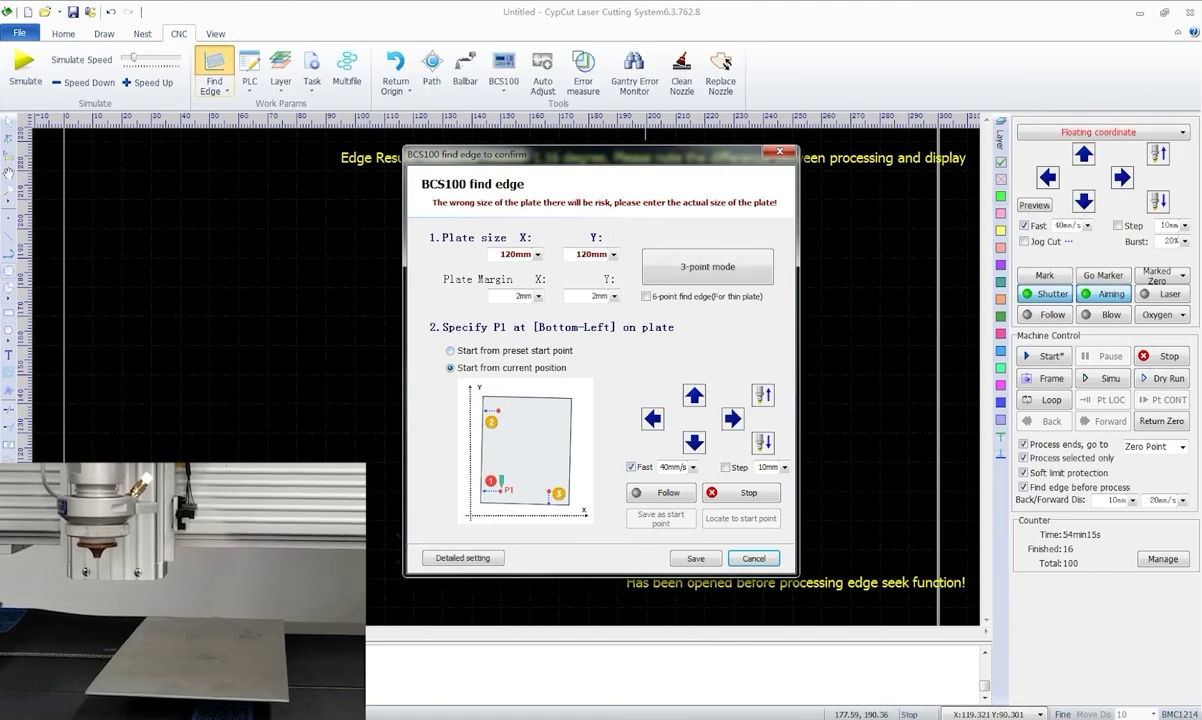
- Save a preset start point at about X 136, Y 113, jog away and run 3-point edge finding from that point
click(450, 350)
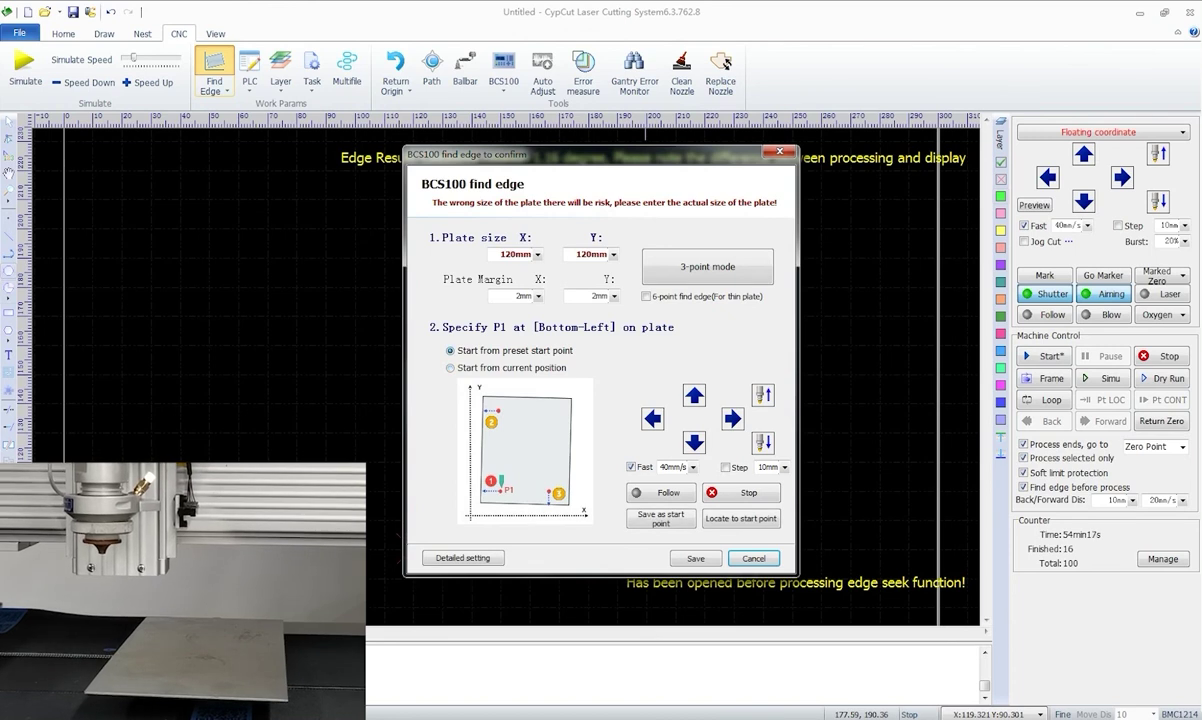
click(694, 395)
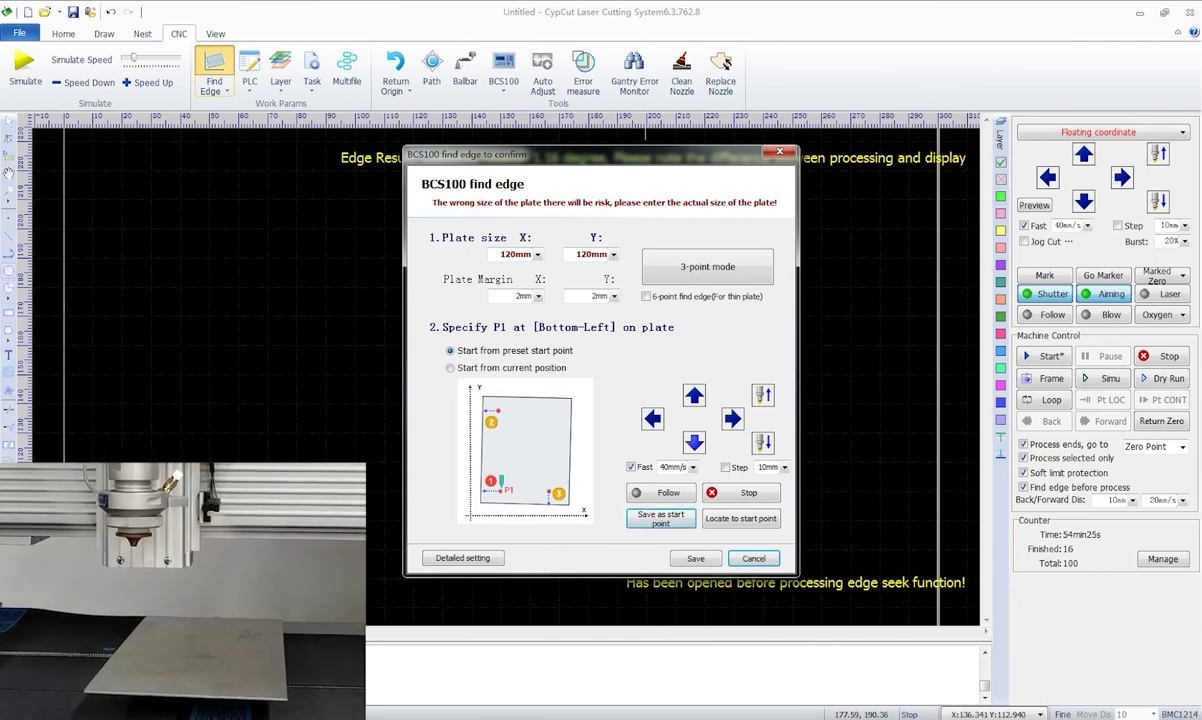
click(694, 395)
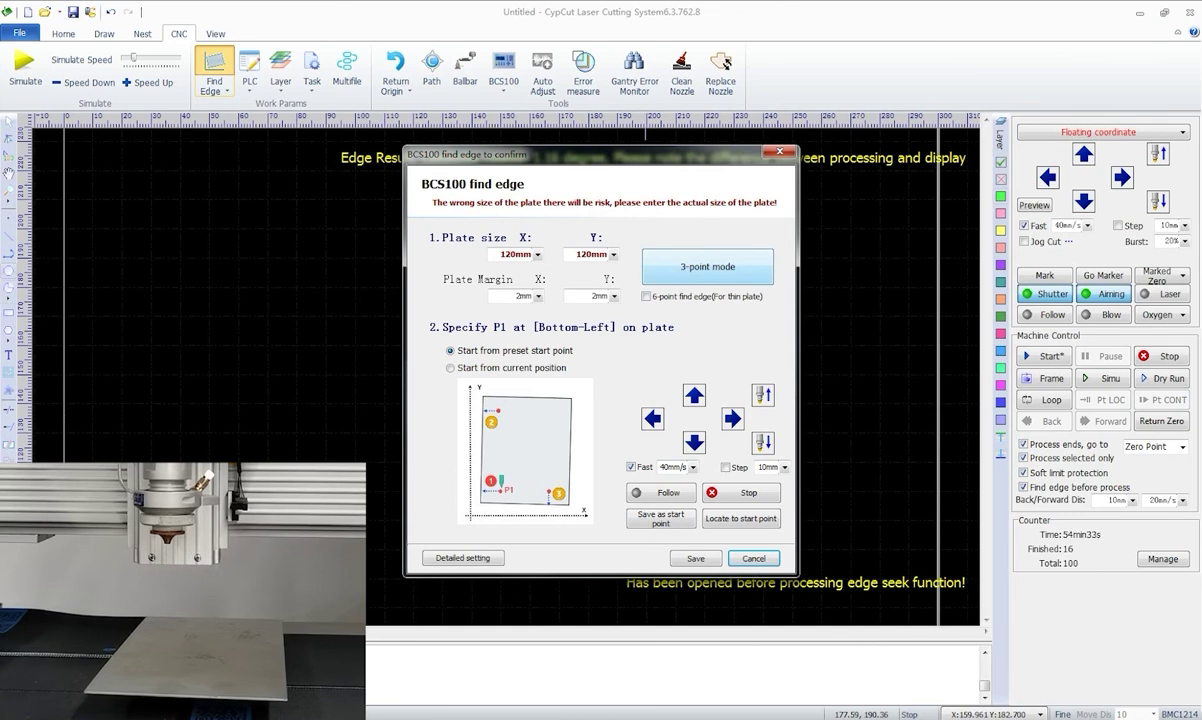
click(707, 266)
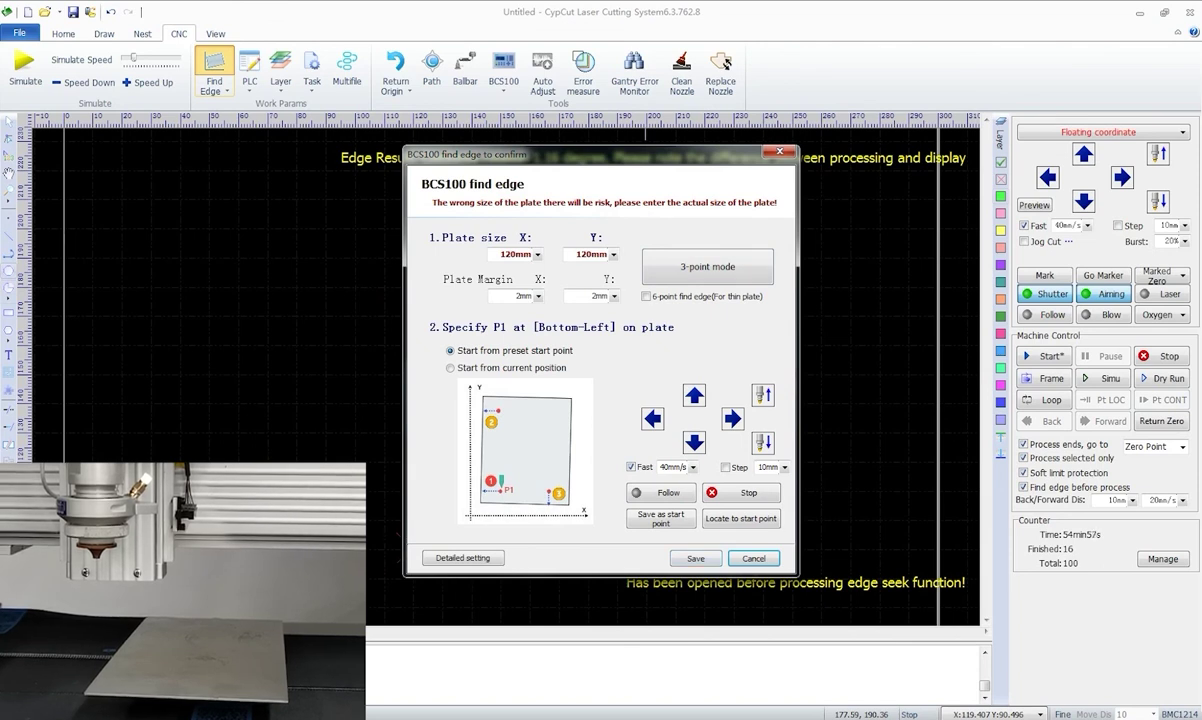
- Set edge finding to start from the current position and save the find edge settings
click(450, 367)
click(695, 558)
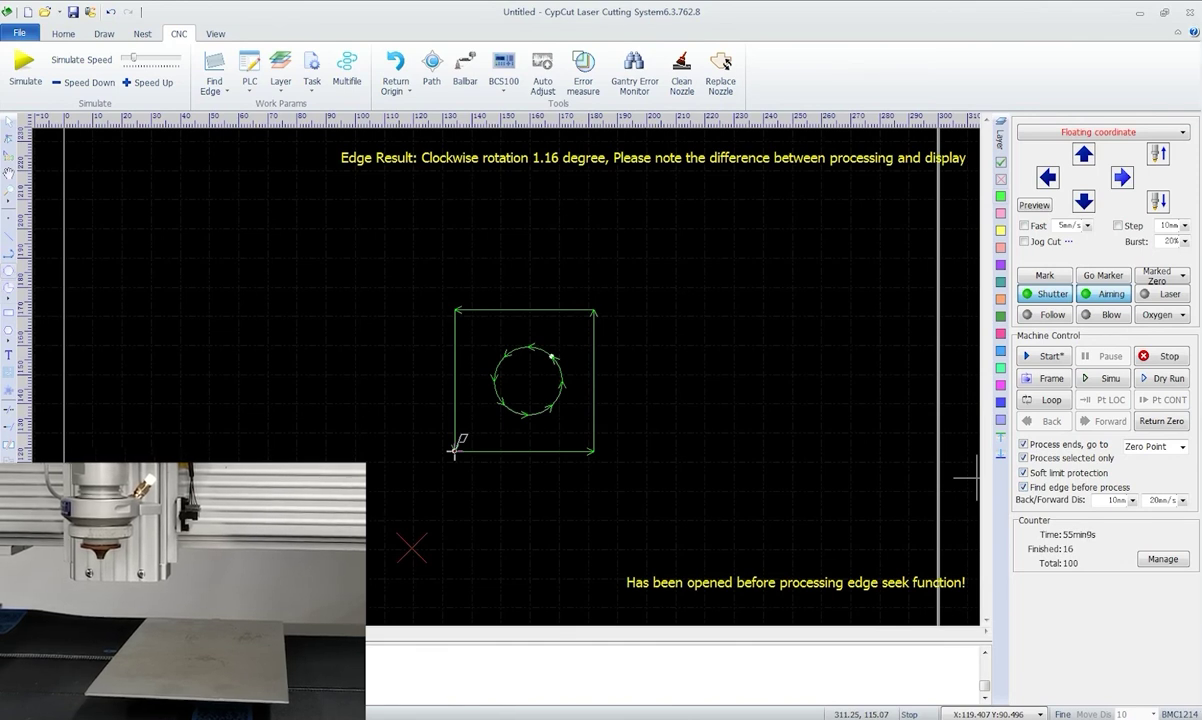
- Jog the head in fast mode to about X 149, Y 117 and start processing the square and circle
click(1122, 177)
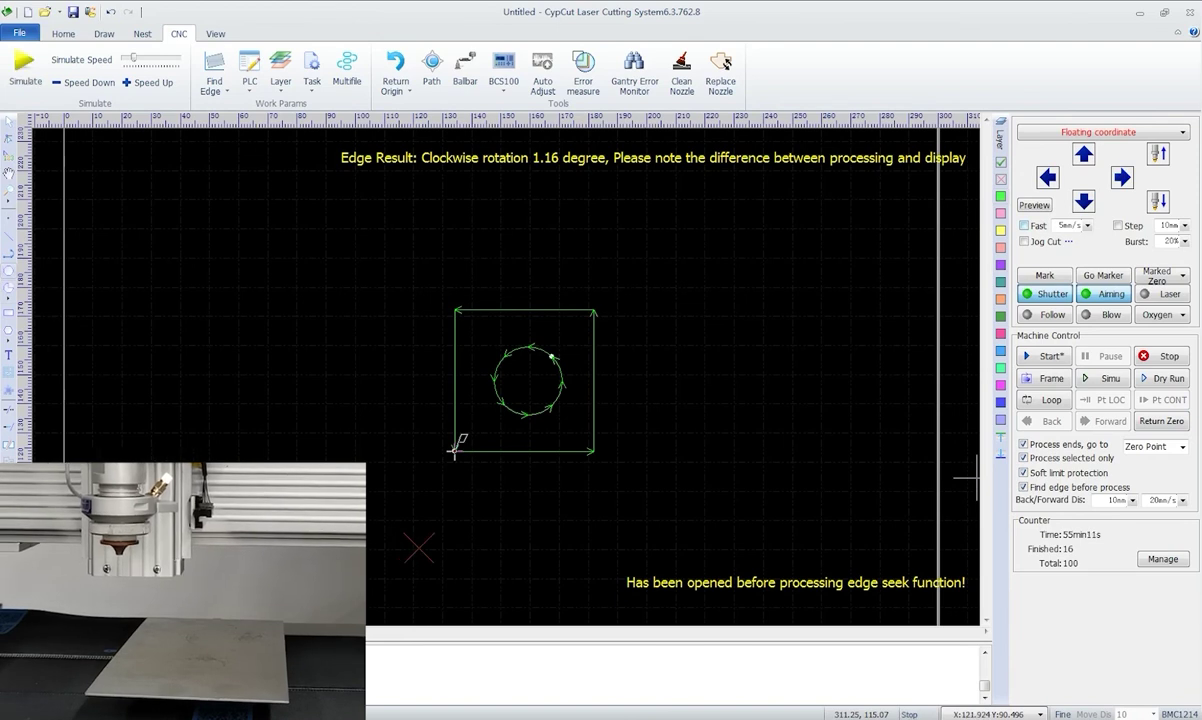
click(1024, 225)
click(1122, 177)
click(1083, 154)
click(1122, 177)
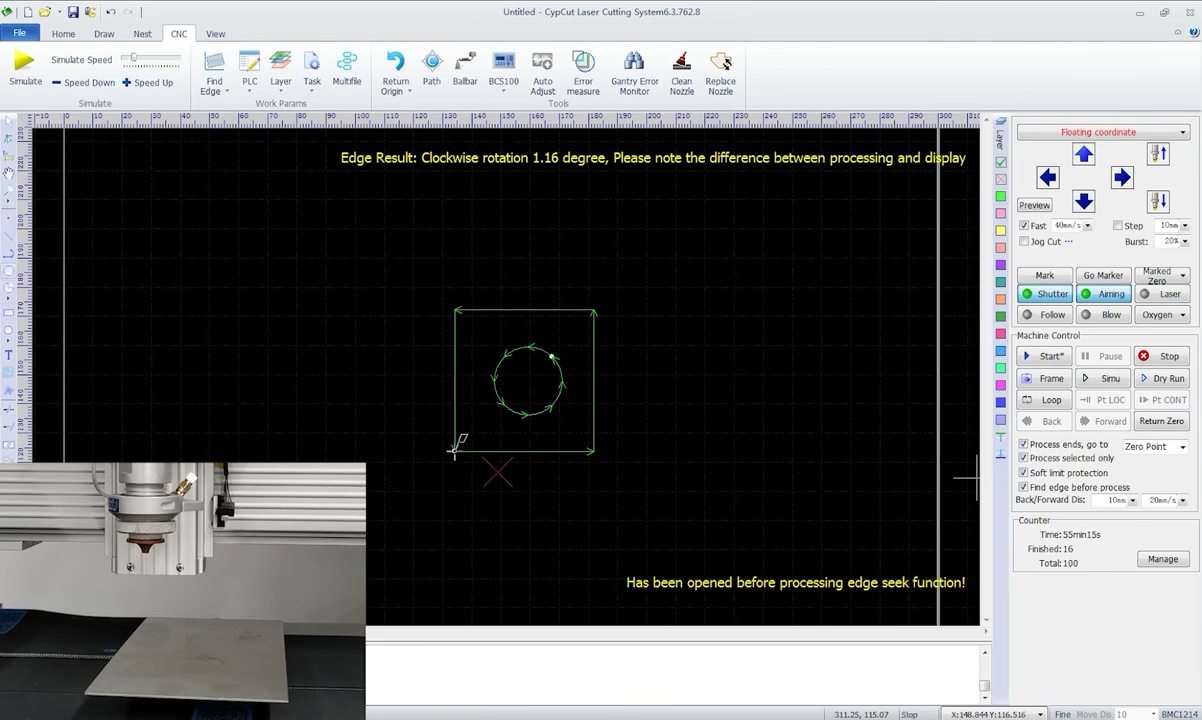
click(1083, 154)
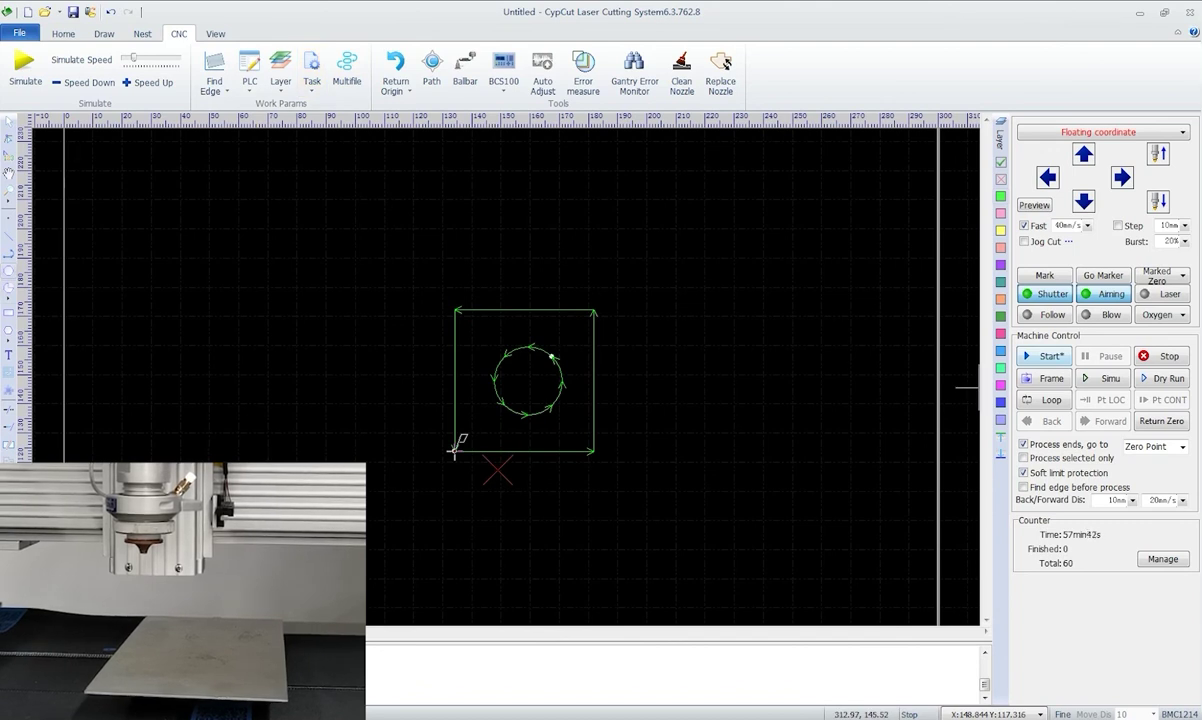
click(1043, 356)
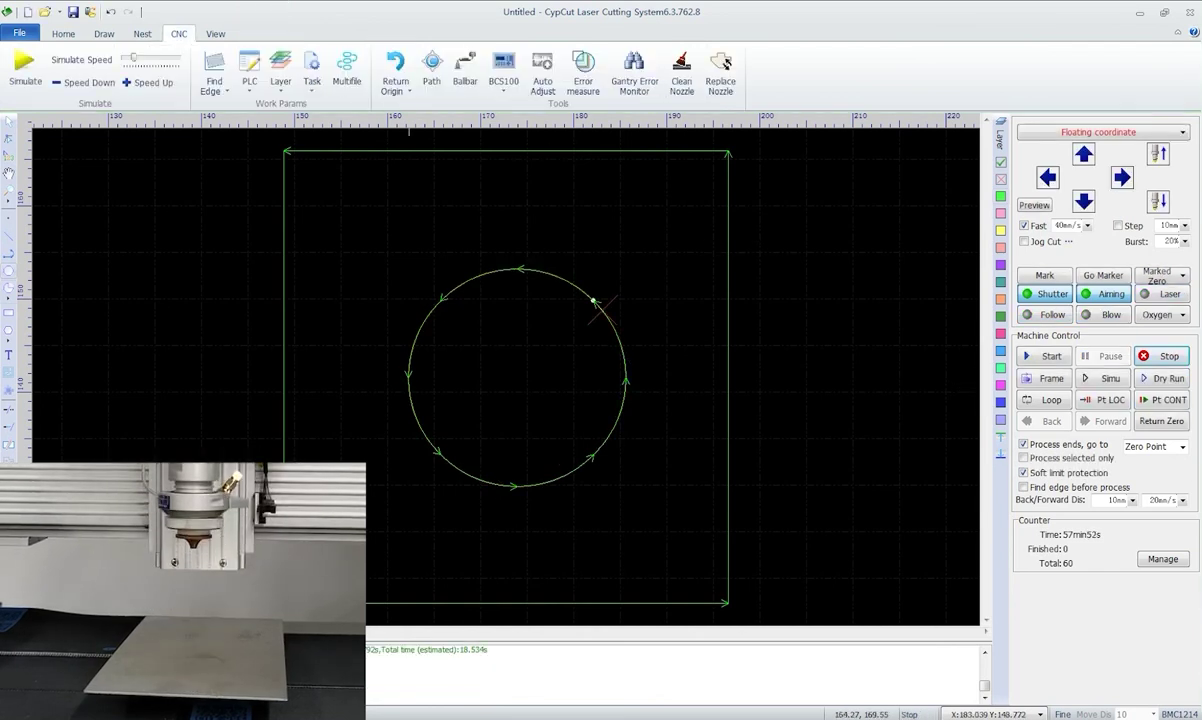
- Save the interrupted task as a CypCut job file named 66
click(312, 72)
click(327, 100)
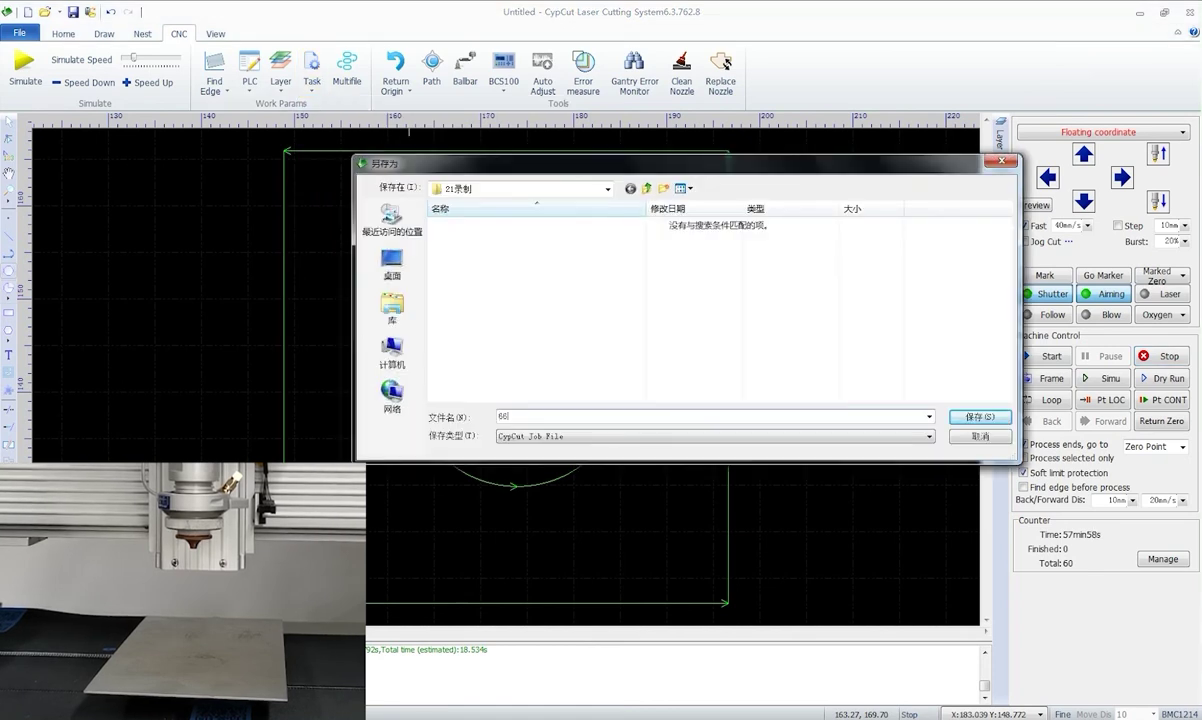
key(Return)
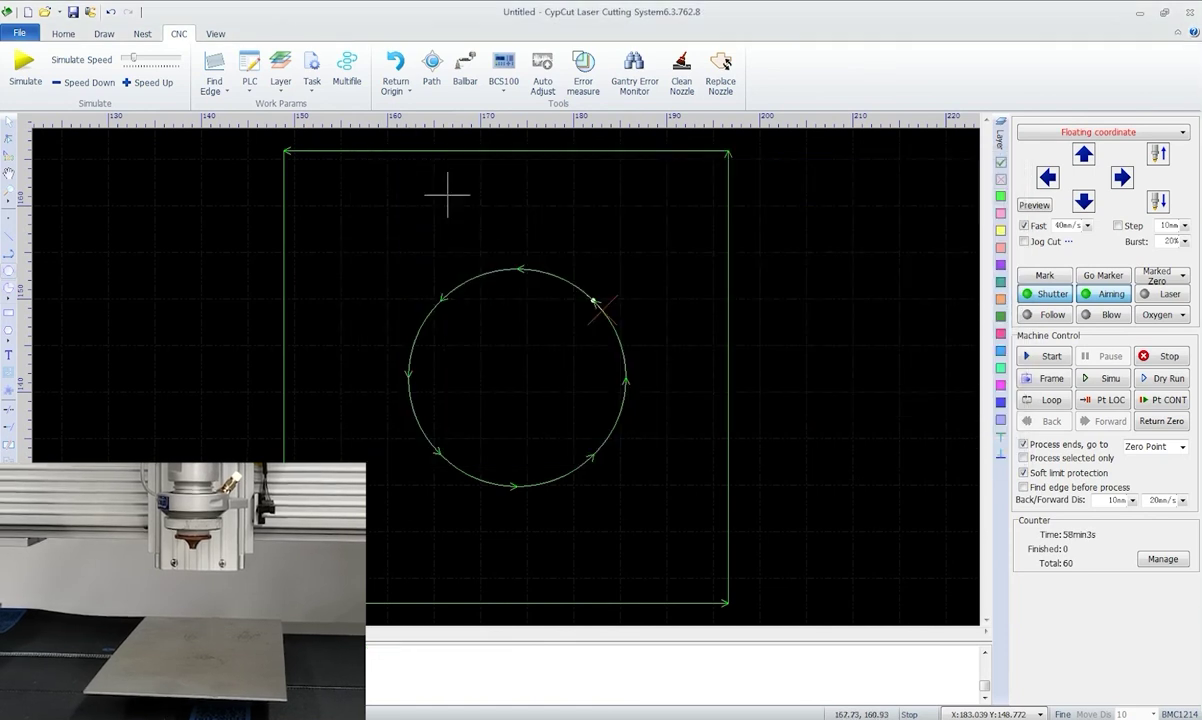
- Open the urgent job file 任务加急演示.lxds without saving the changes to the untitled drawing
click(45, 12)
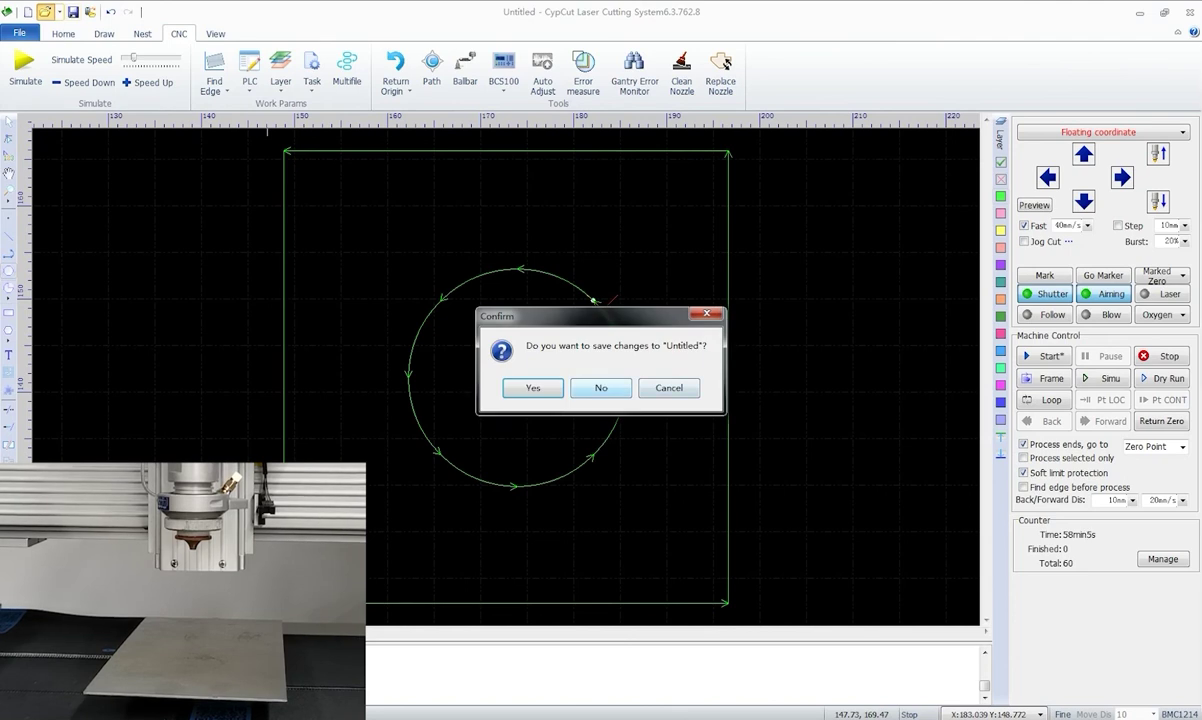
key(Return)
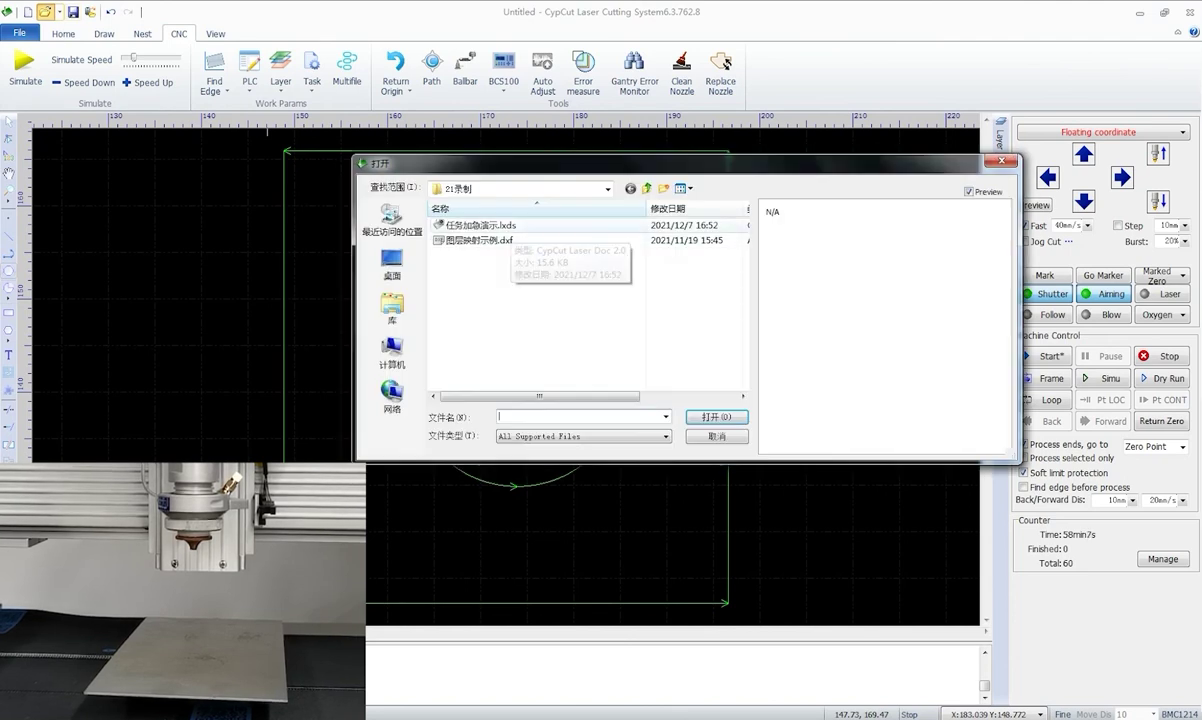
double_click(512, 226)
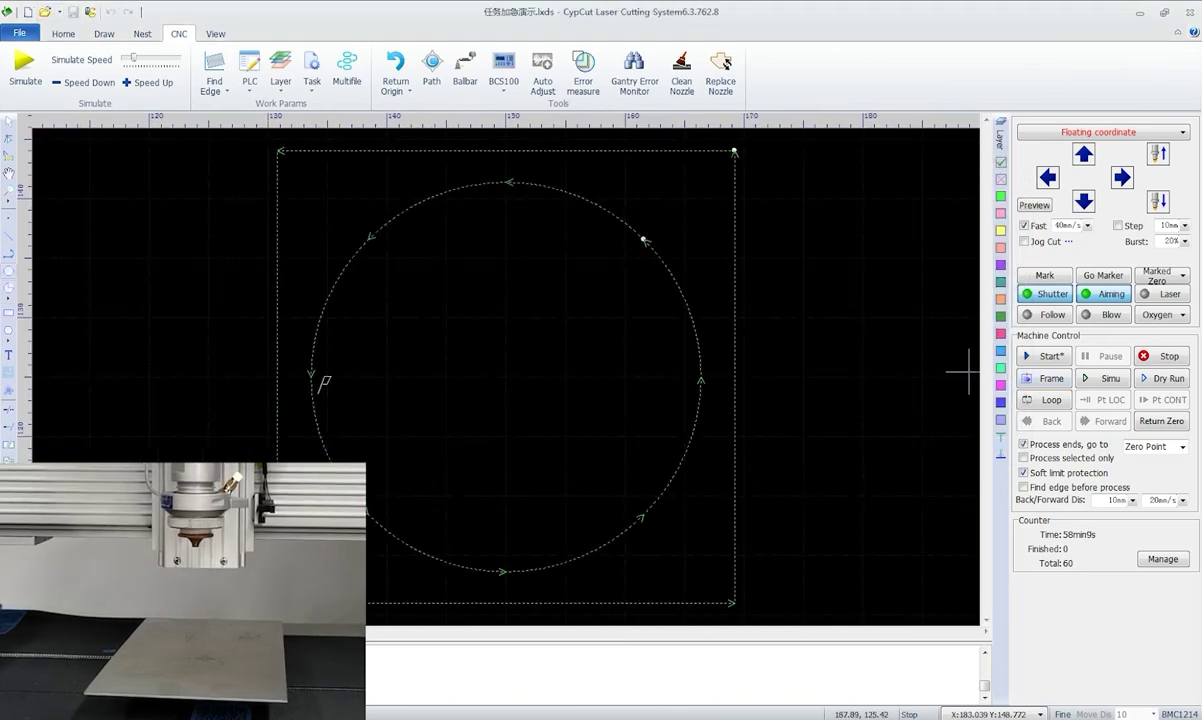
- Jog the head to a position at about X 155, Y 191 that keeps the urgent job within travel limits, and process it
click(1044, 378)
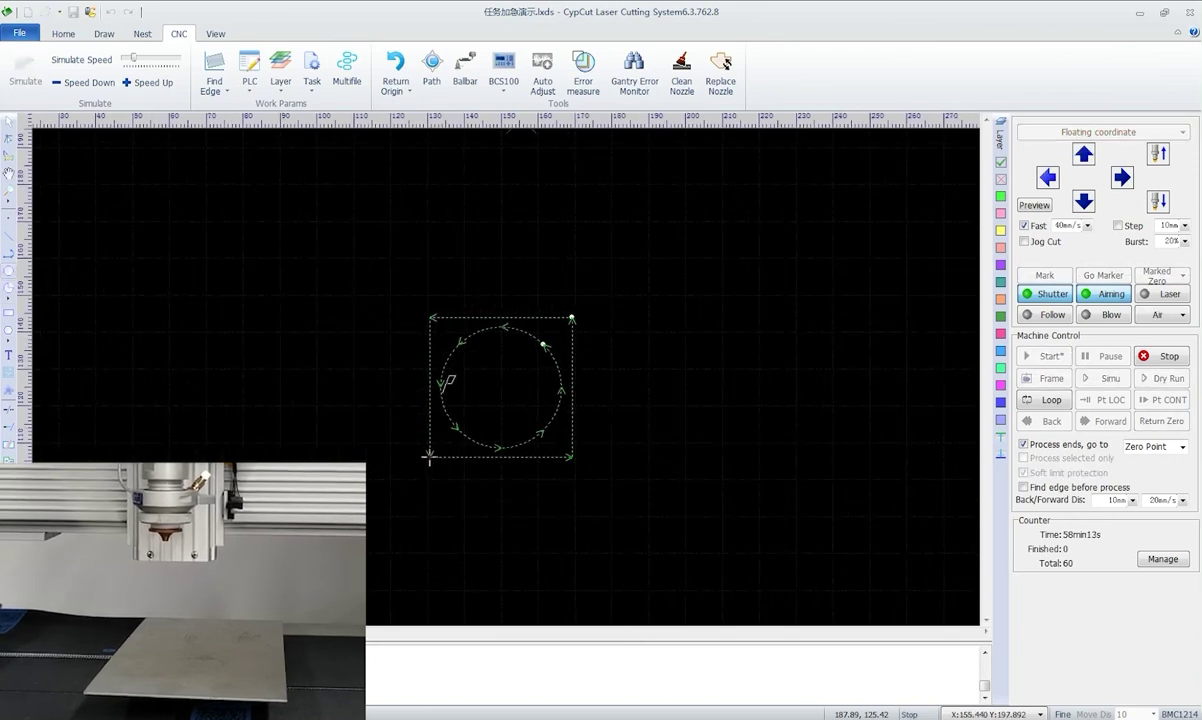
click(1083, 154)
click(1044, 356)
click(664, 419)
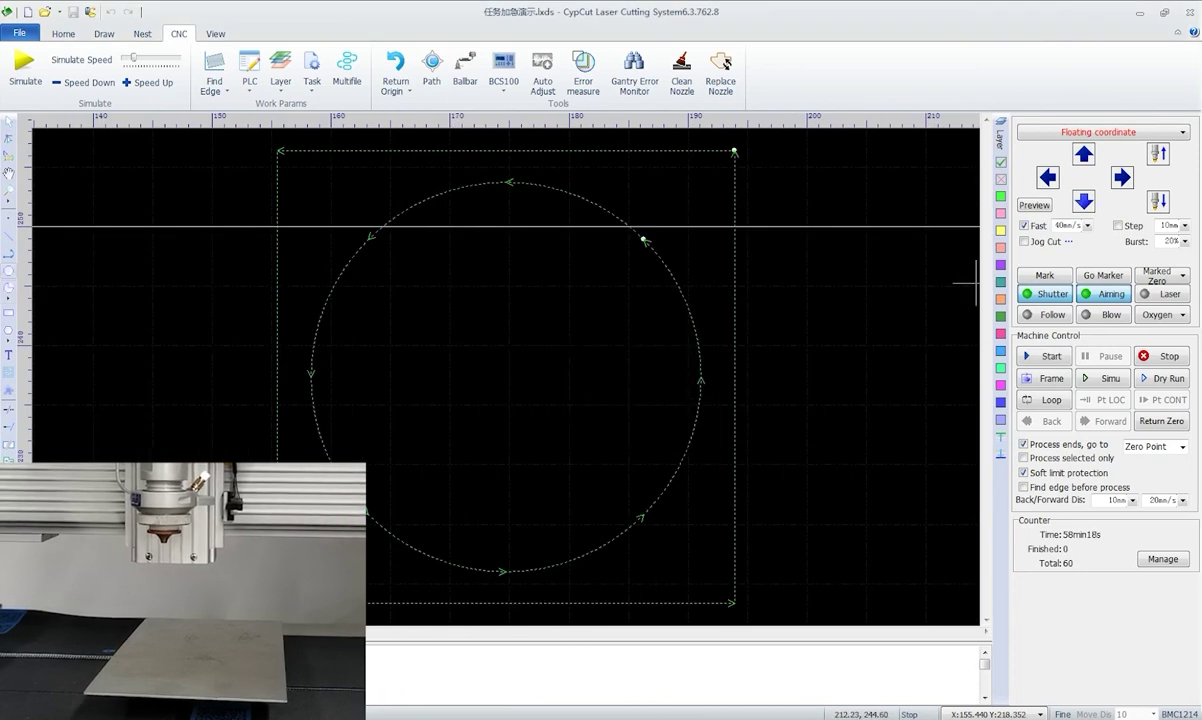
click(1083, 200)
click(1044, 356)
key(F2)
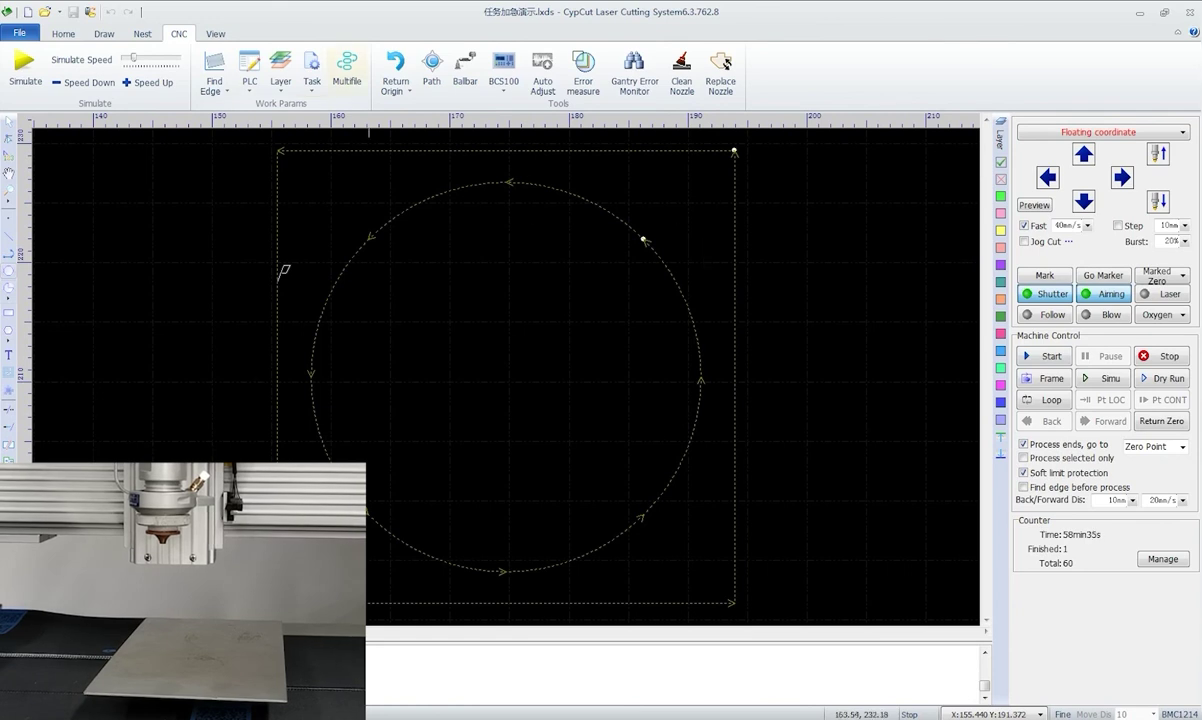
- Load the saved task 66.cps2 and start it to finish the interrupted job
click(313, 78)
click(335, 118)
click(462, 225)
double_click(462, 225)
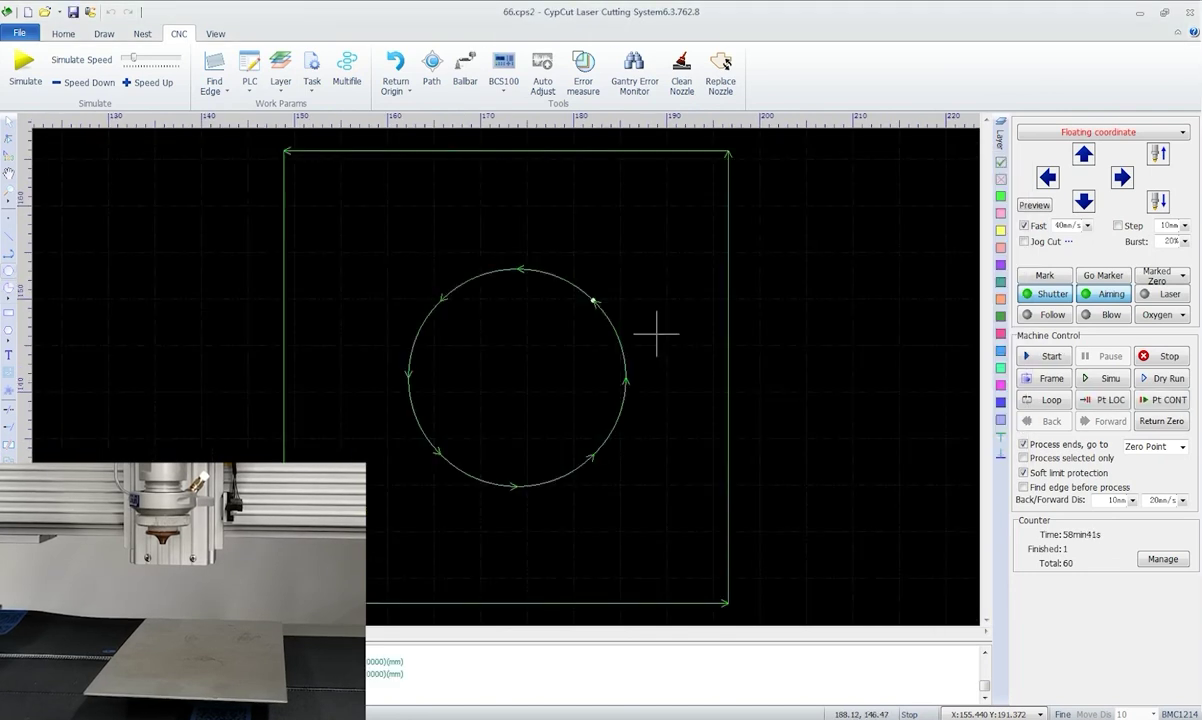
click(1045, 357)
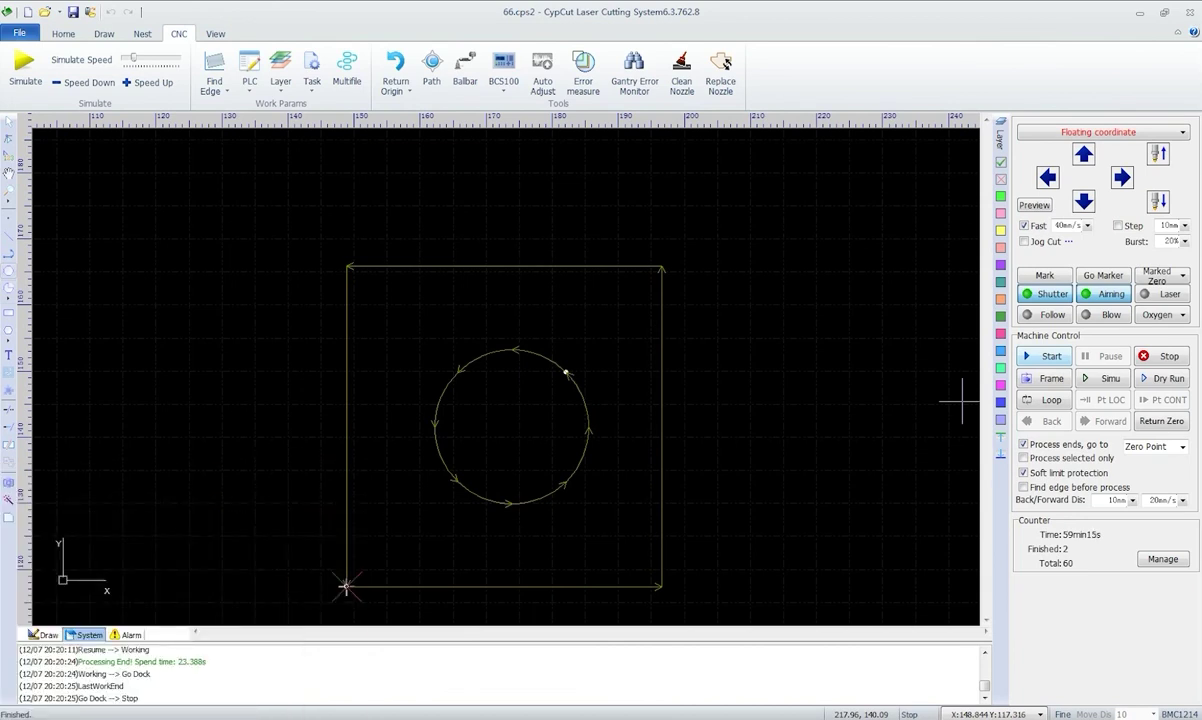
- Open the drawing 图层映射示例.dxf for the layer mapping demonstration
click(63, 33)
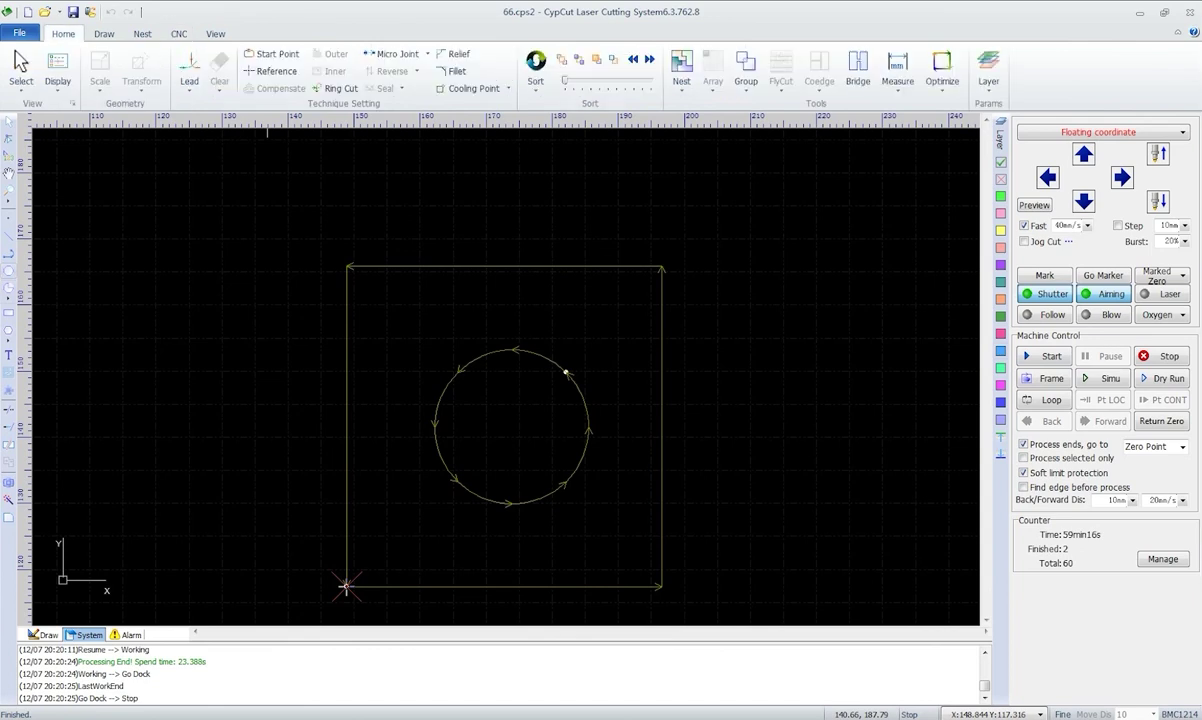
click(988, 70)
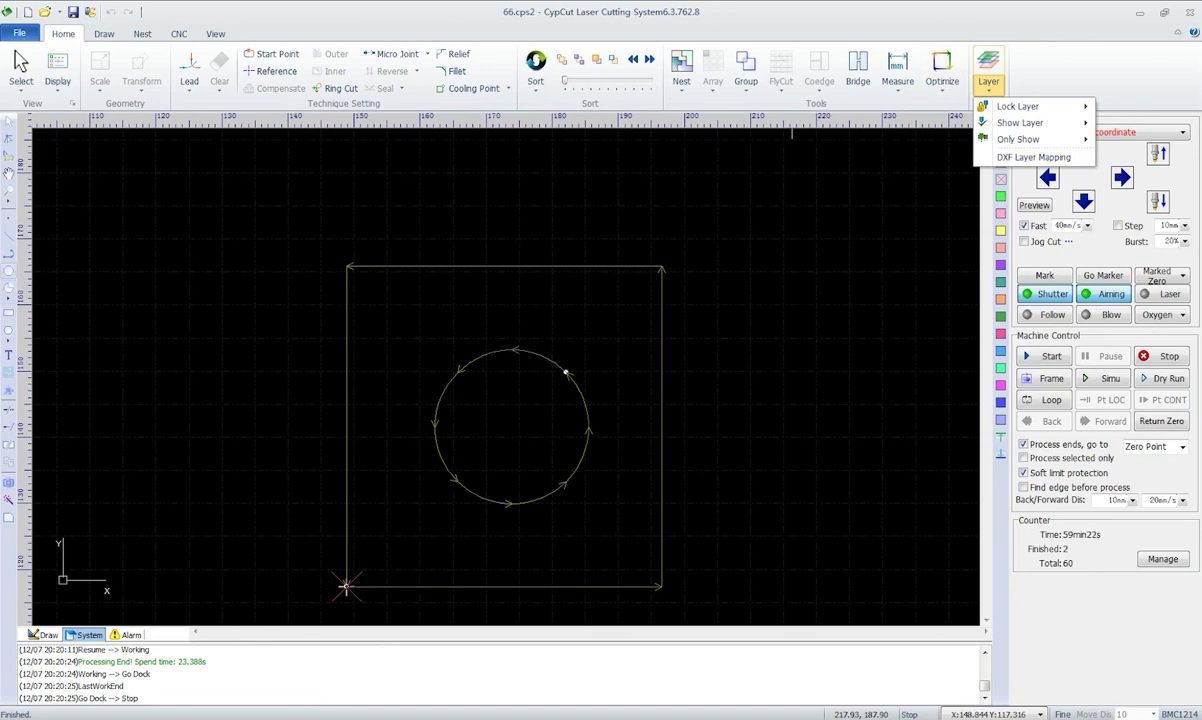
click(45, 12)
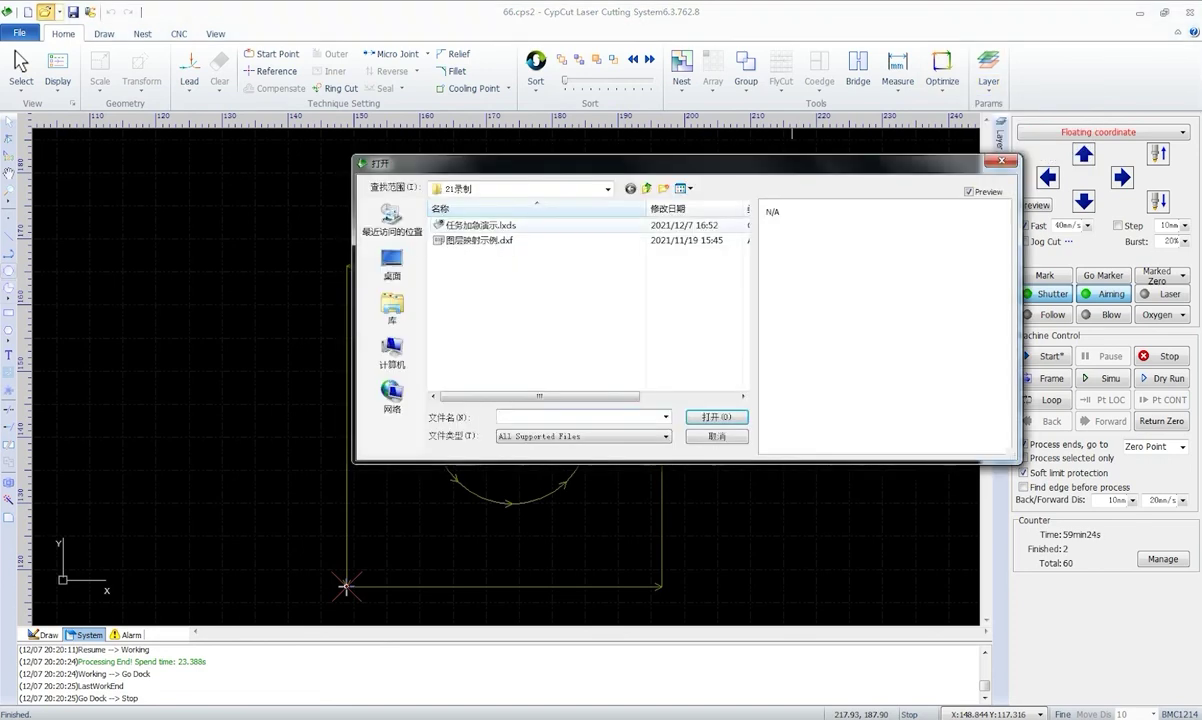
double_click(478, 240)
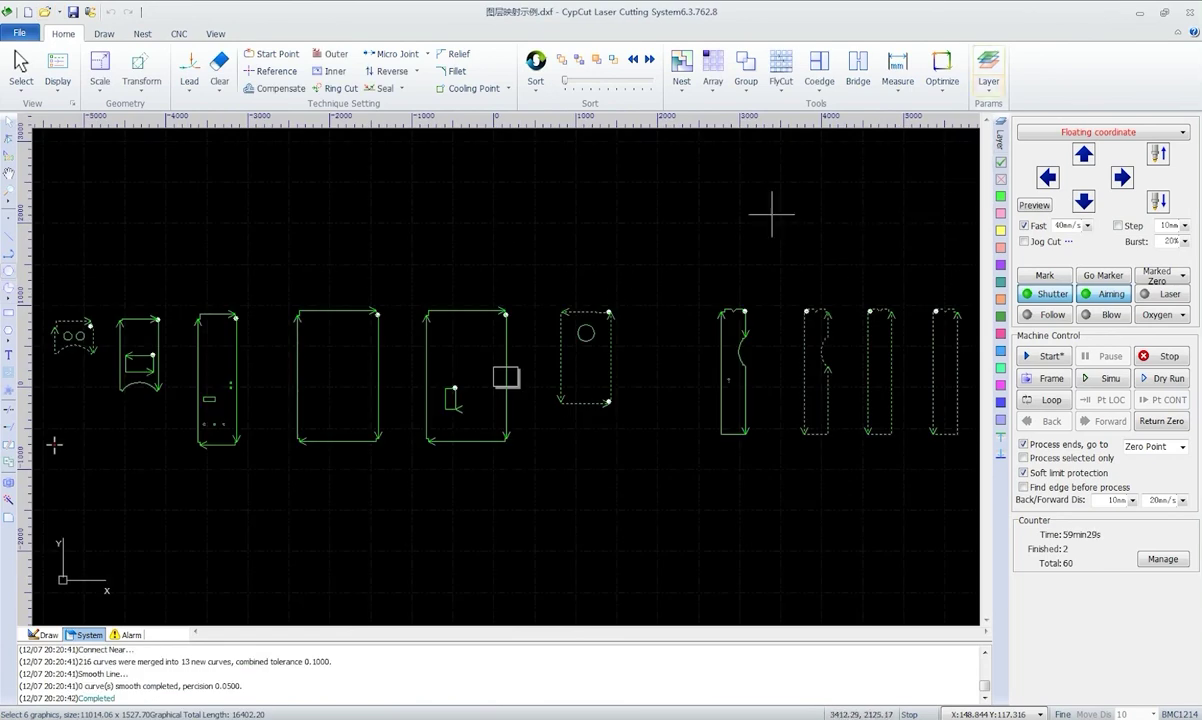
scroll(797, 212, down, 2)
middle_drag(307, 368, 270, 371)
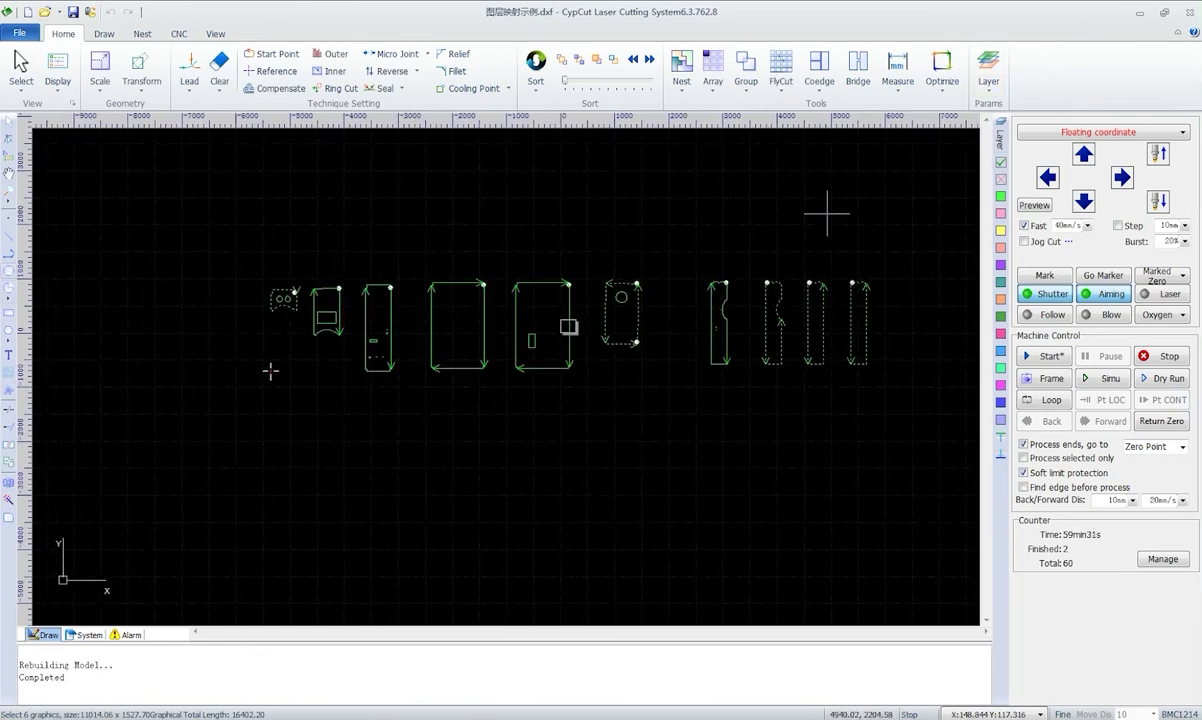
- Open the DXF layer mapping and assign DXF layer 0 to layer 1
click(988, 72)
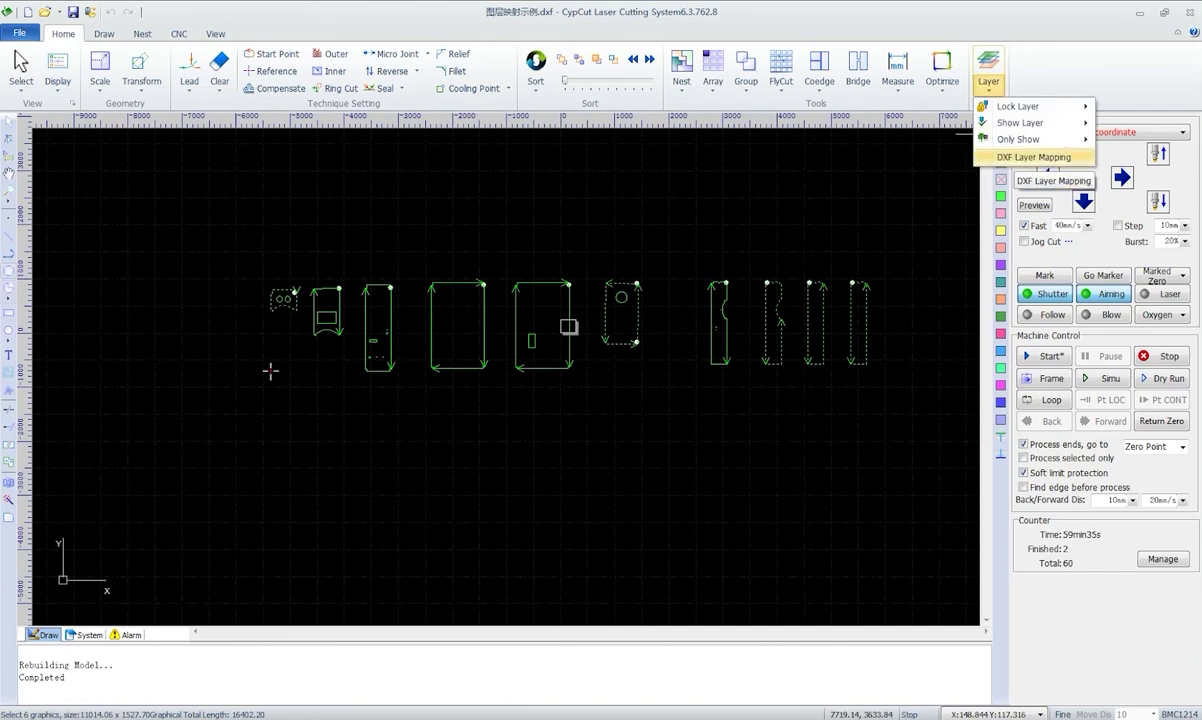
click(1033, 157)
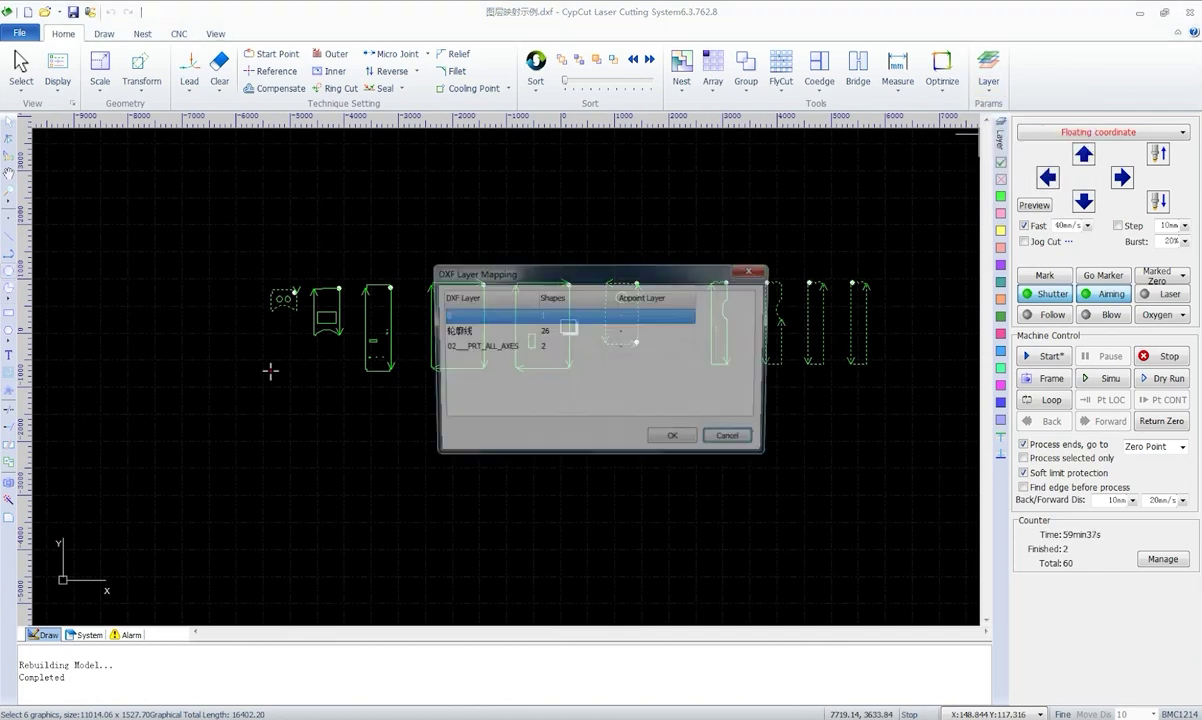
click(657, 315)
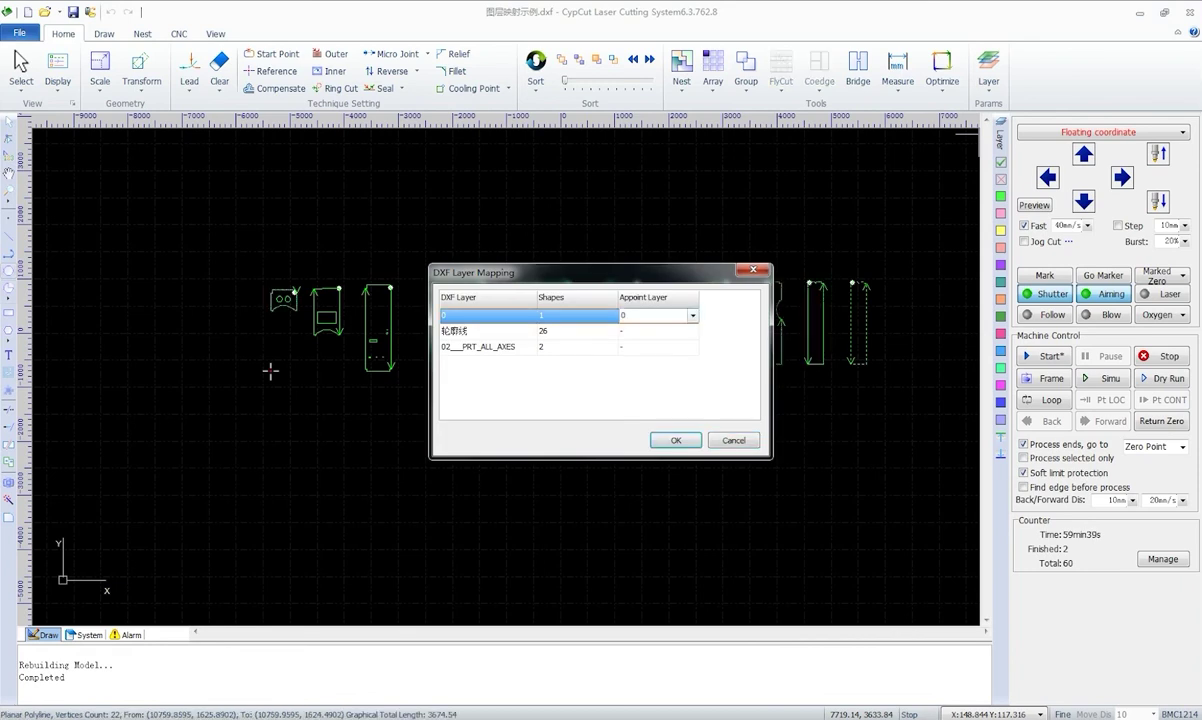
drag(480, 271, 426, 401)
click(639, 446)
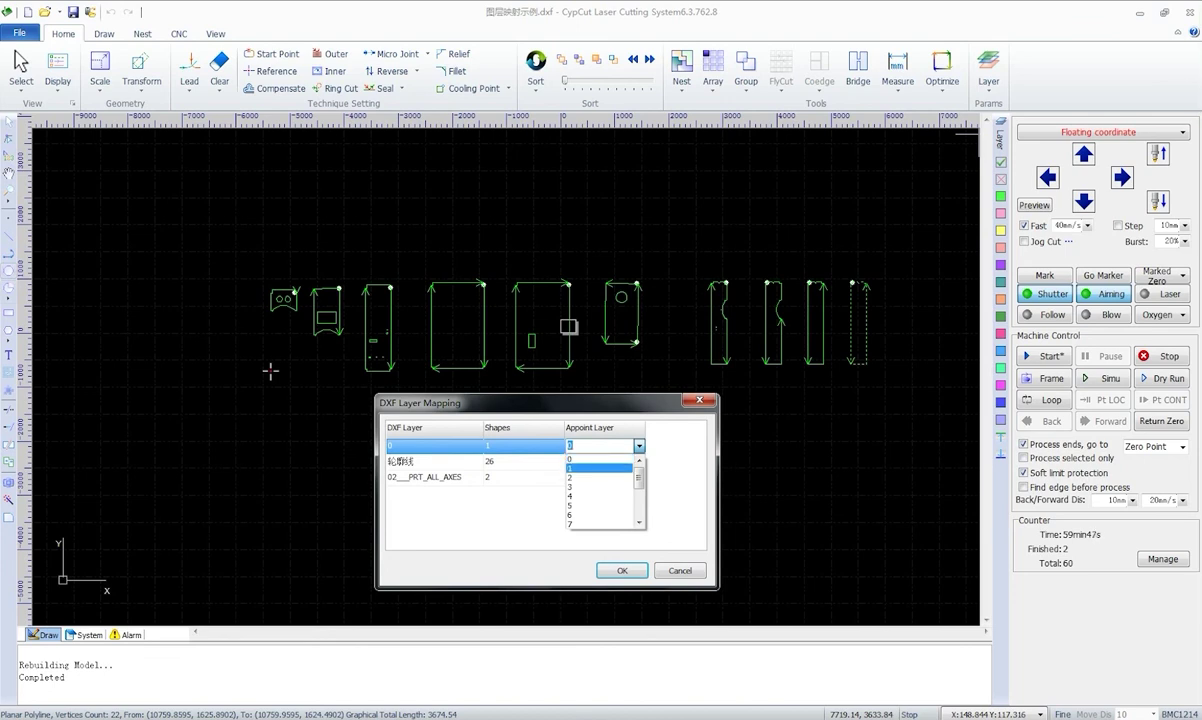
click(600, 467)
- Map DXF layer 轮廓线 to layer 2 and 02___PRT_ALL_AXES to layer 3, and apply the mapping
click(600, 461)
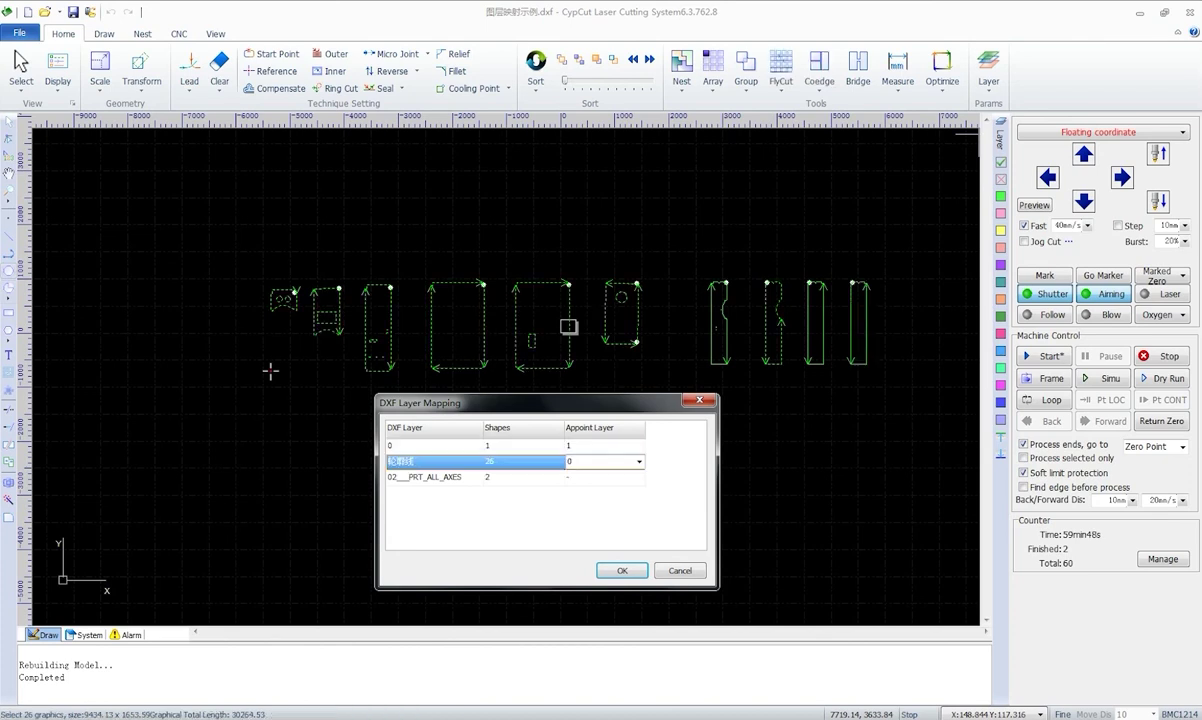
click(639, 461)
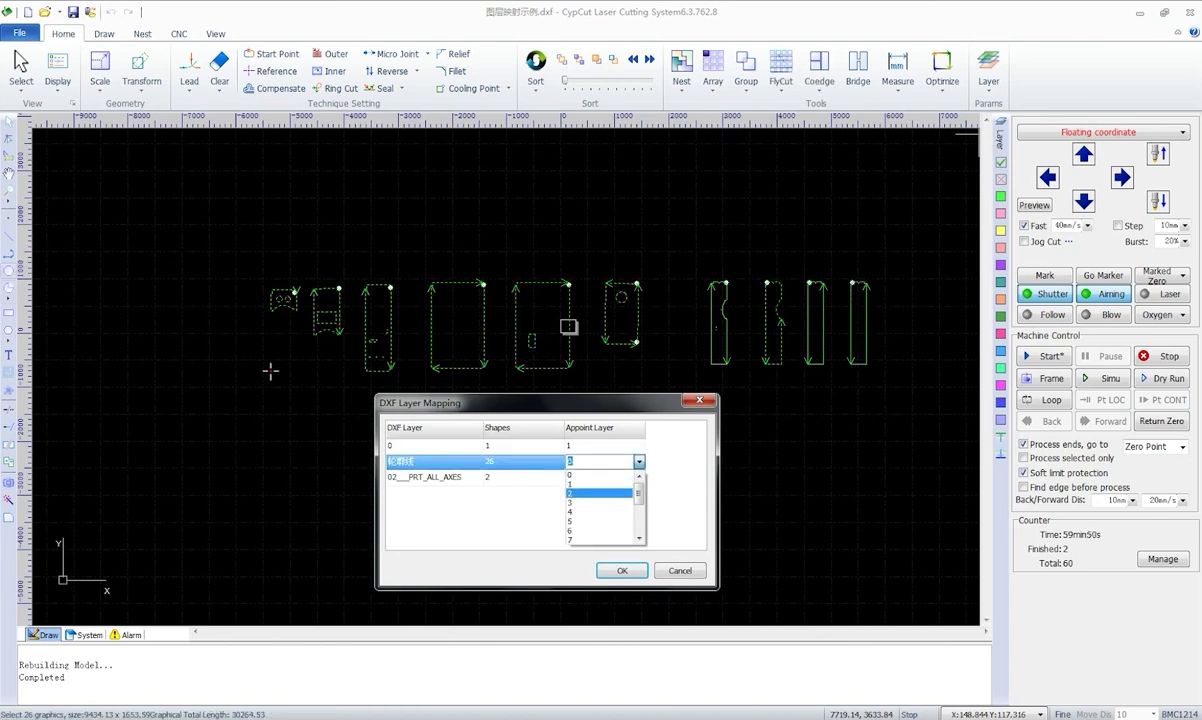
click(600, 494)
click(600, 477)
click(638, 477)
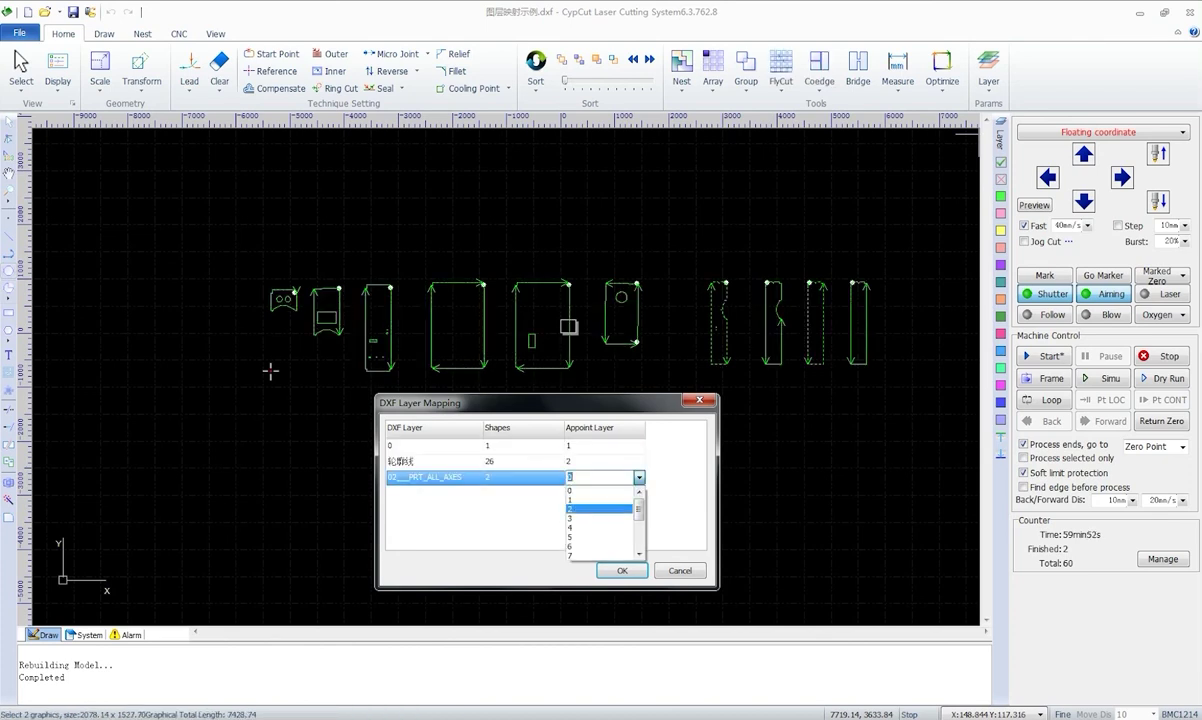
click(600, 528)
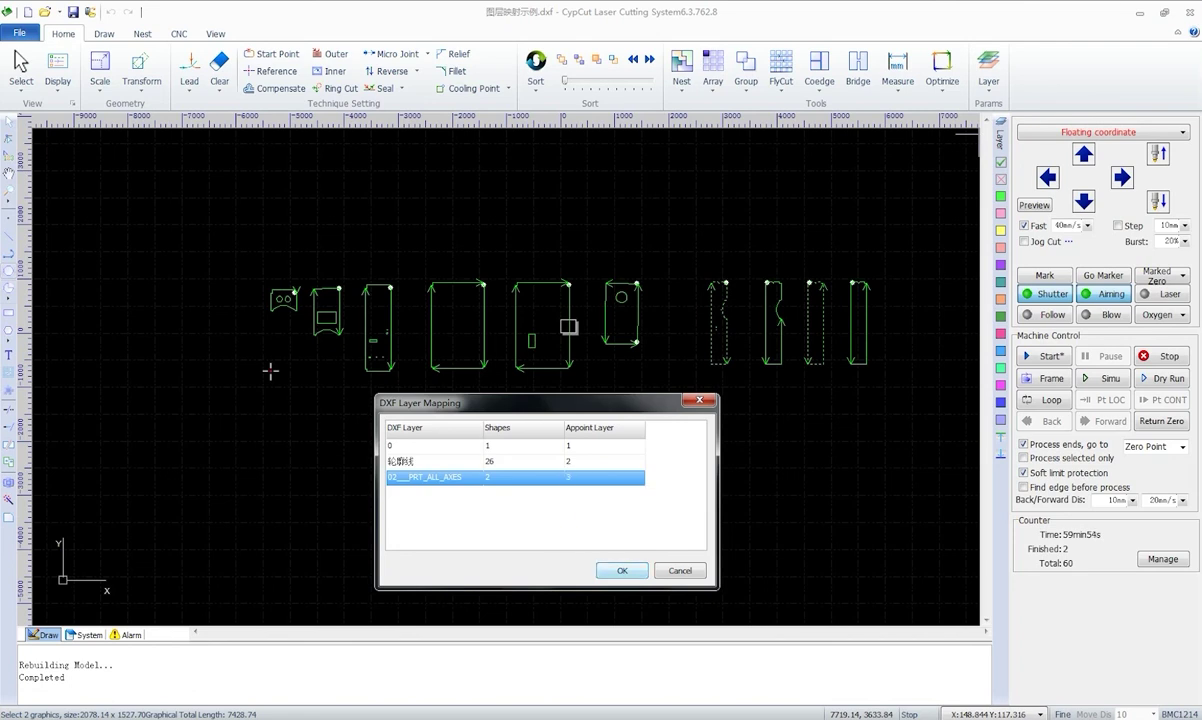
click(622, 570)
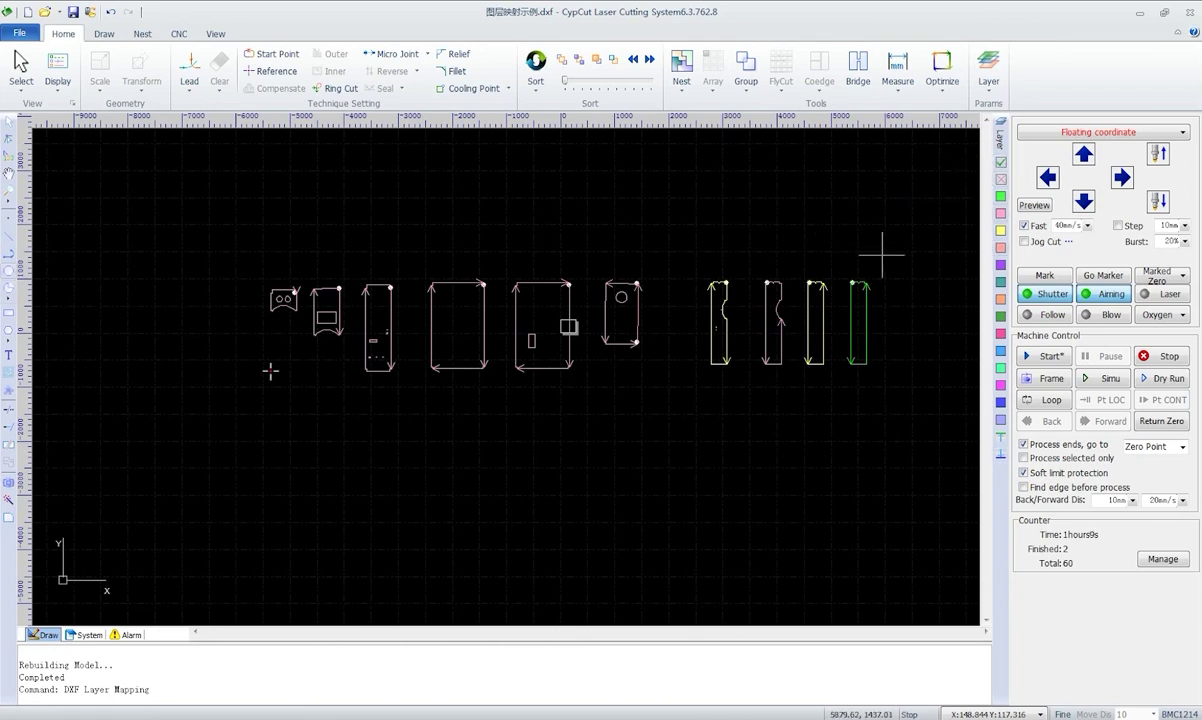
- Exclude the four narrow parts at the drawing's right end from processing by setting them to not working
drag(635, 205, 850, 378)
click(1001, 179)
click(772, 305)
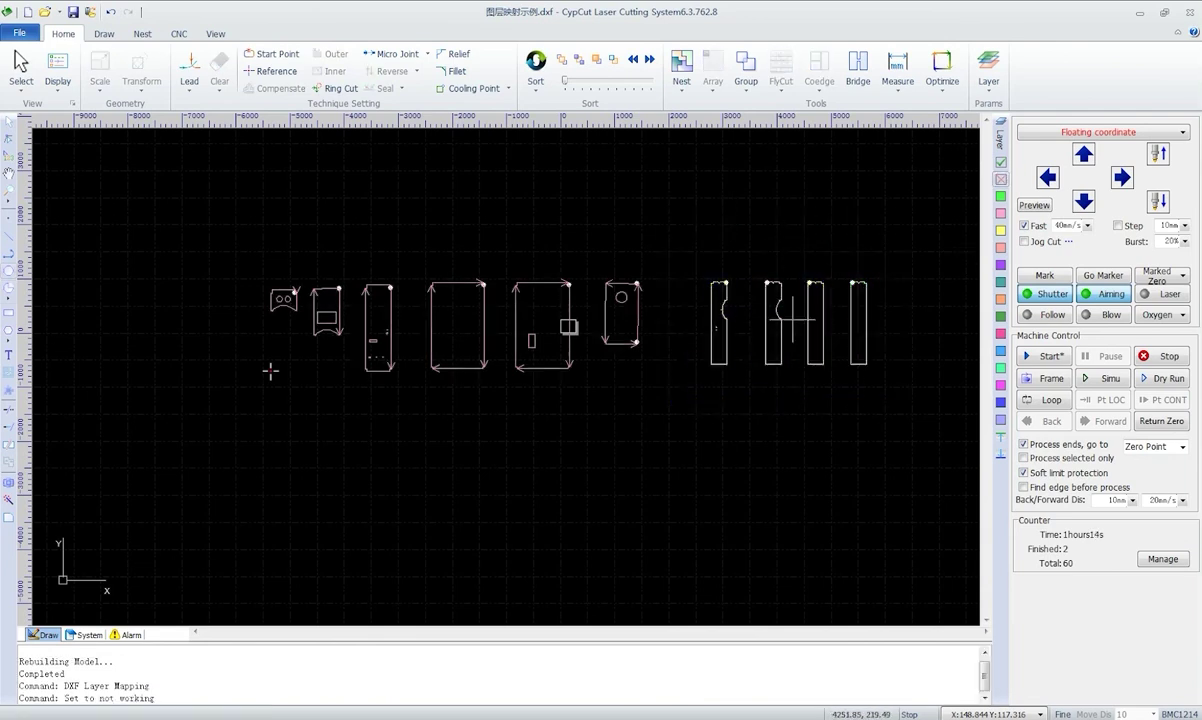
- Set the four narrow parts at the drawing's right end back to working
drag(703, 244, 928, 411)
click(1001, 162)
click(837, 208)
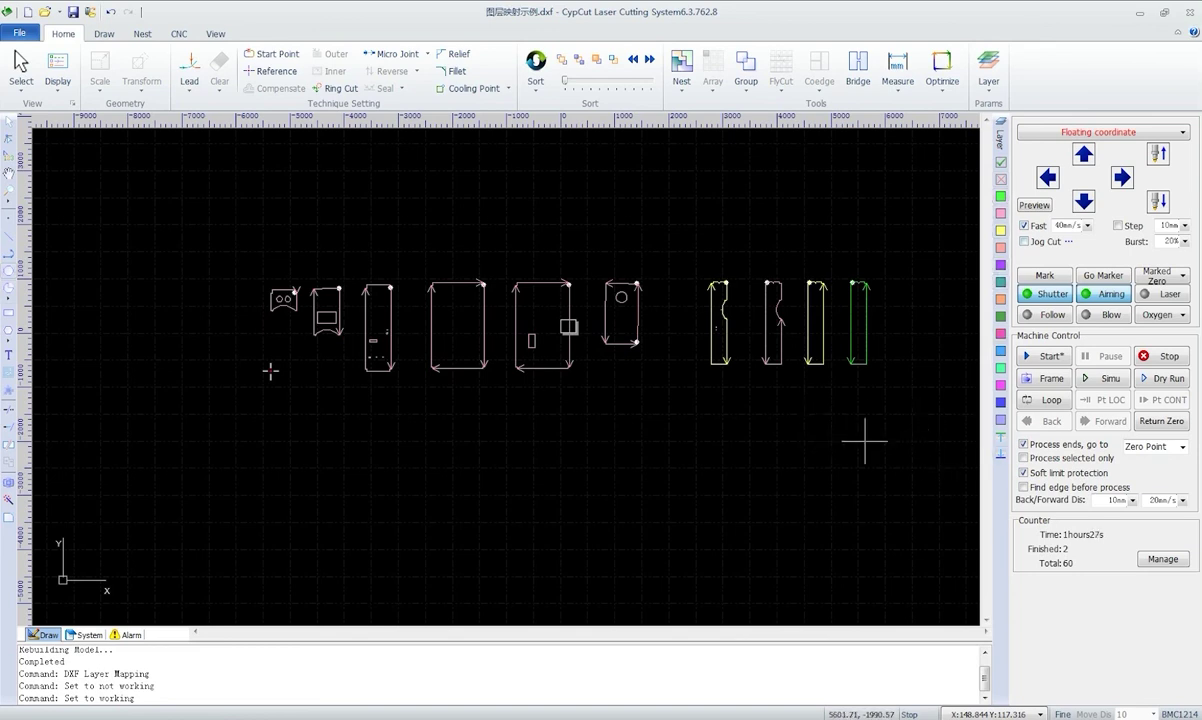
- Assign the two rightmost narrow rectangular parts to the process-first layer, drawn in dashed teal
drag(903, 458, 881, 428)
drag(785, 229, 968, 451)
click(1000, 368)
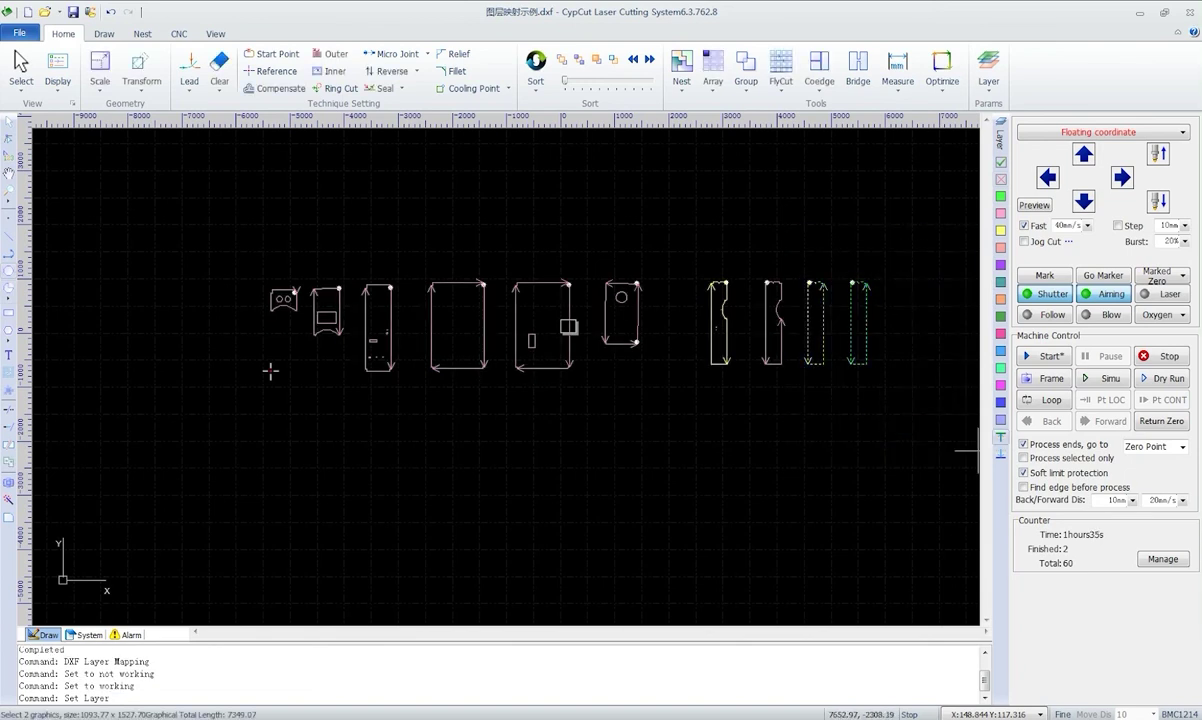
click(850, 435)
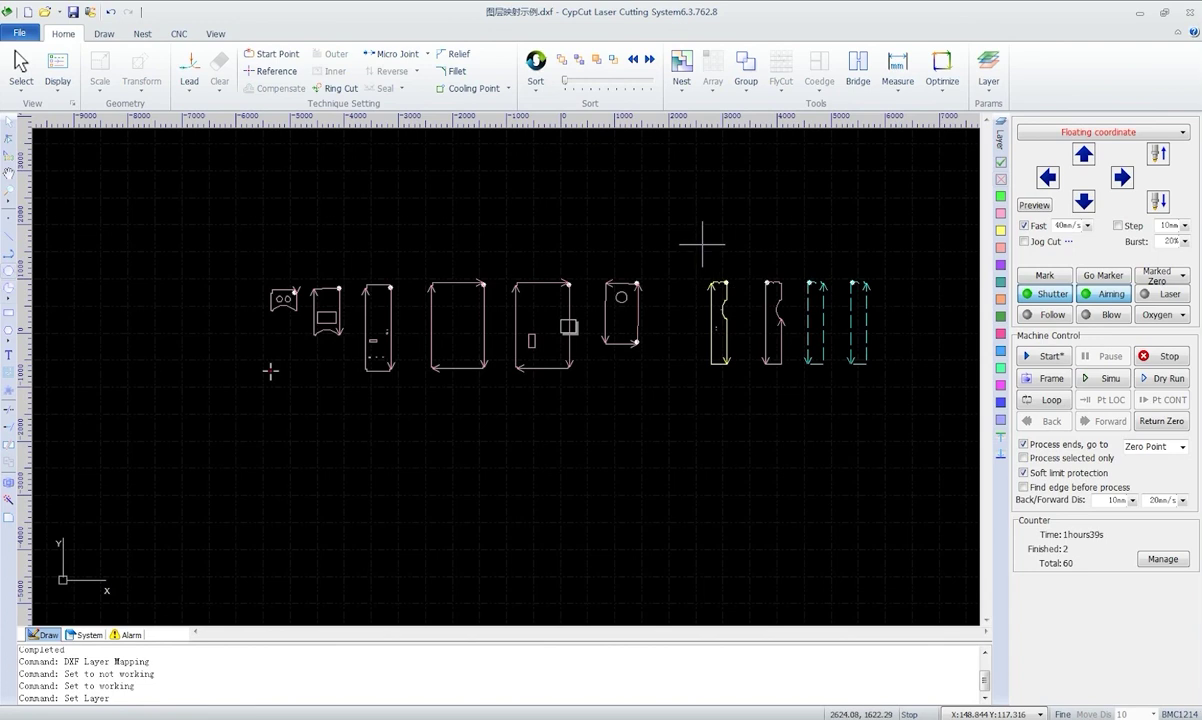
- Assign the two notched narrow parts beside the teal ones to the process-last layer, drawn in dashed yellow
drag(703, 245, 793, 416)
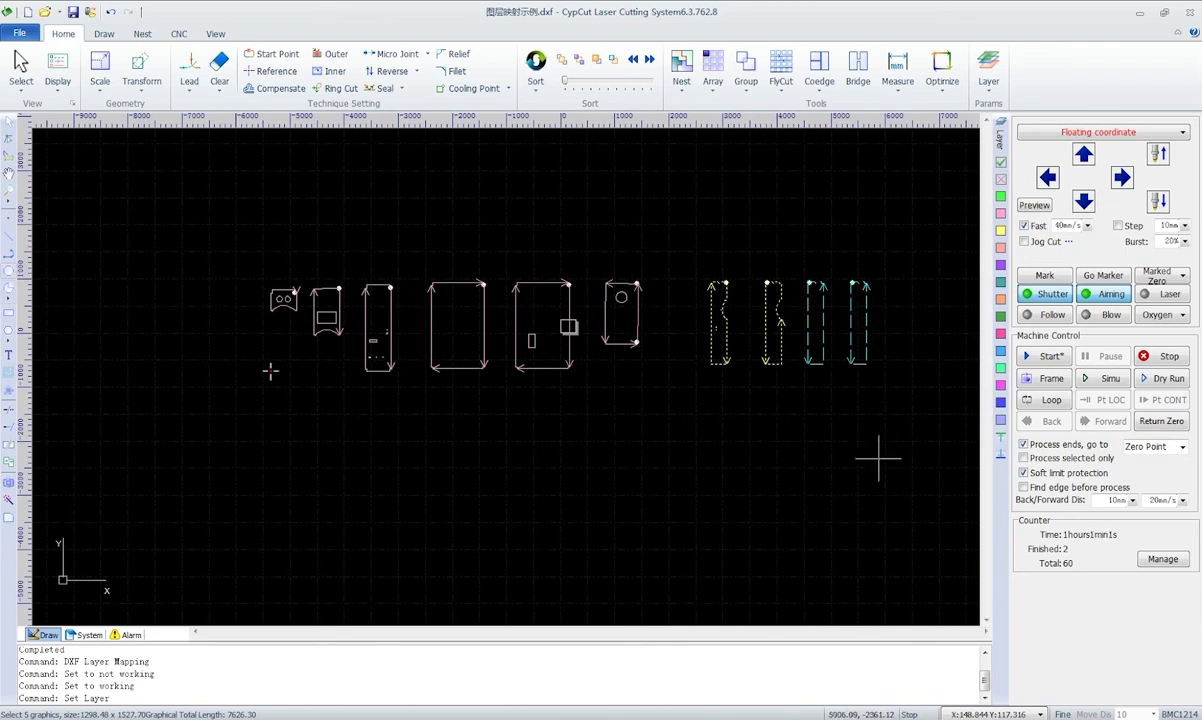
click(878, 458)
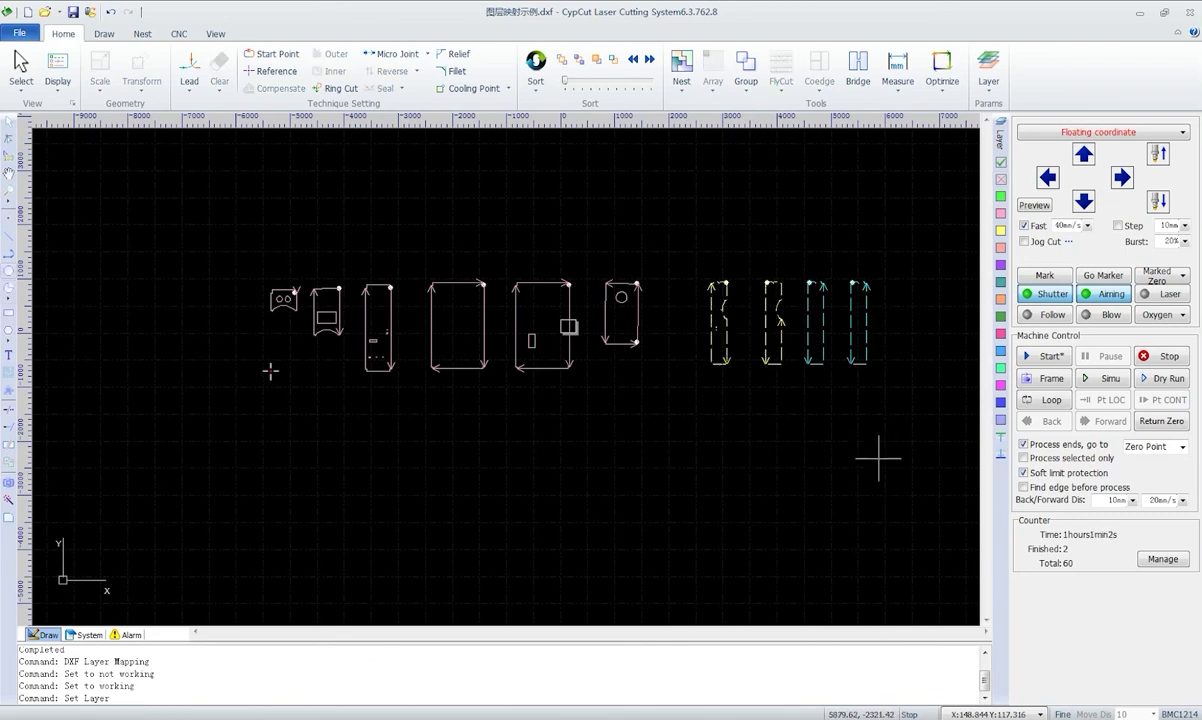